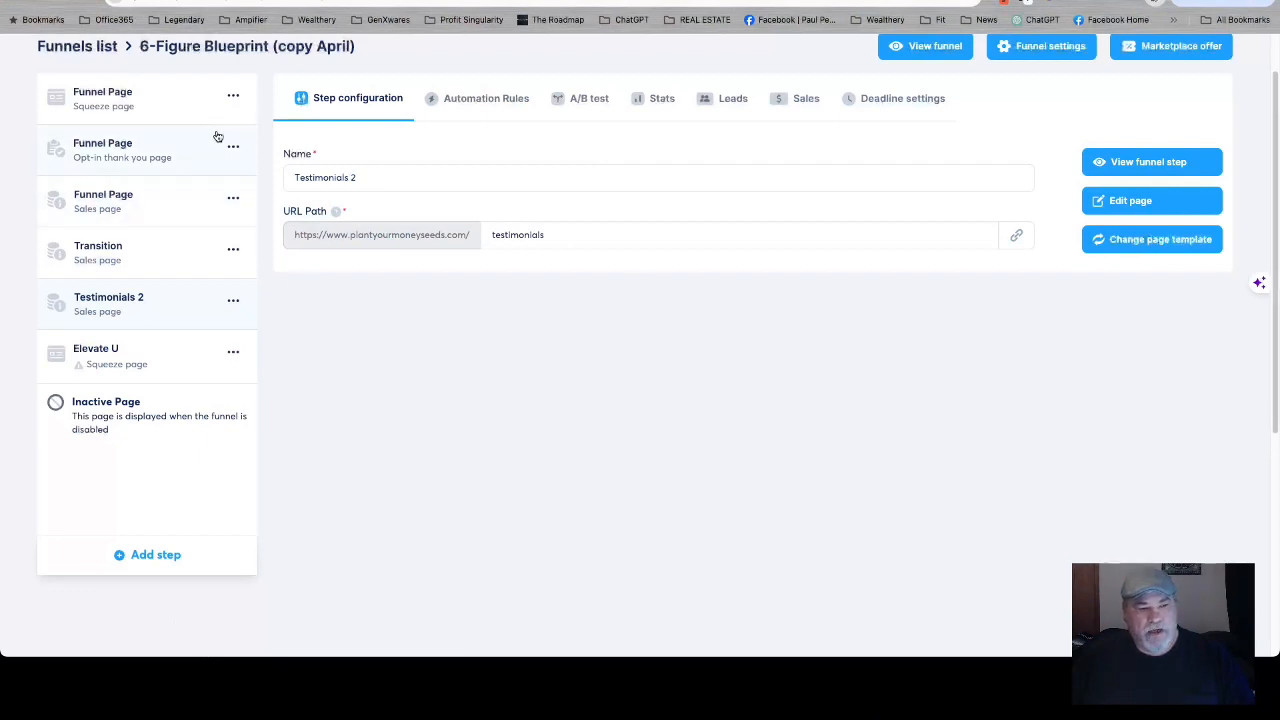
# Remove the old Transition step from the 6-Figure Blueprint (copy April) funnel
pyautogui.click(95, 46)
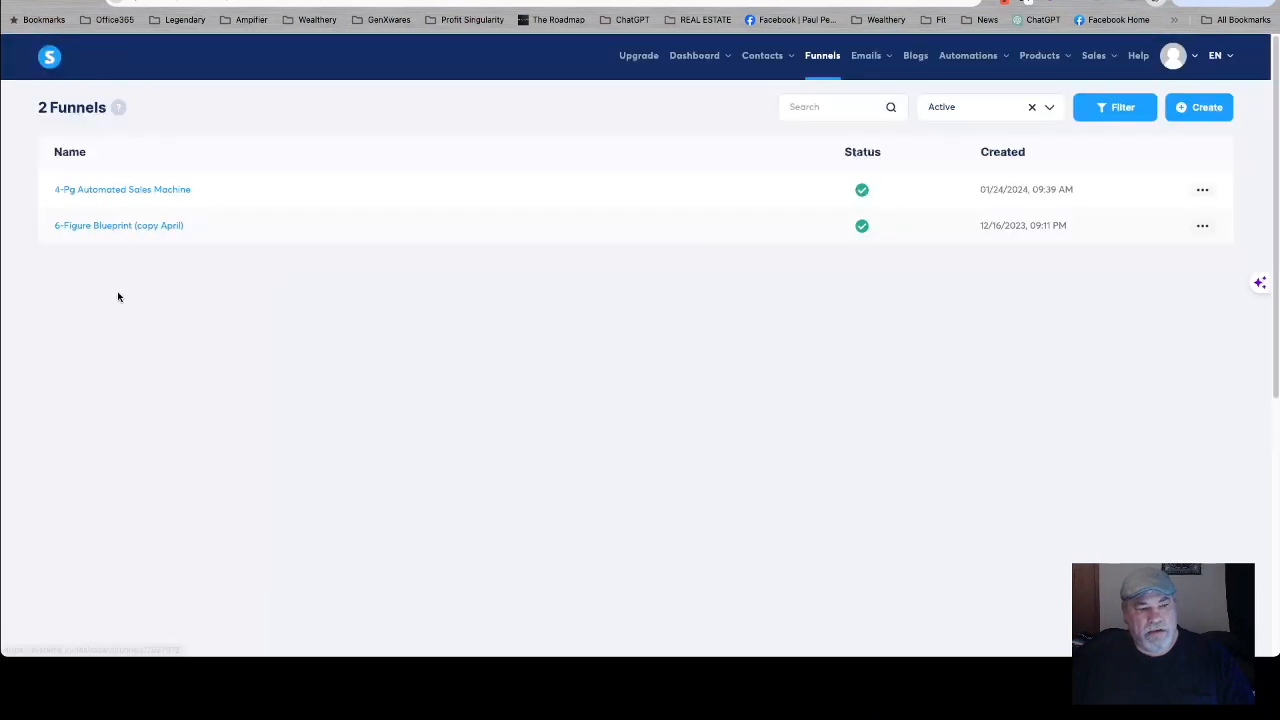
pyautogui.click(110, 227)
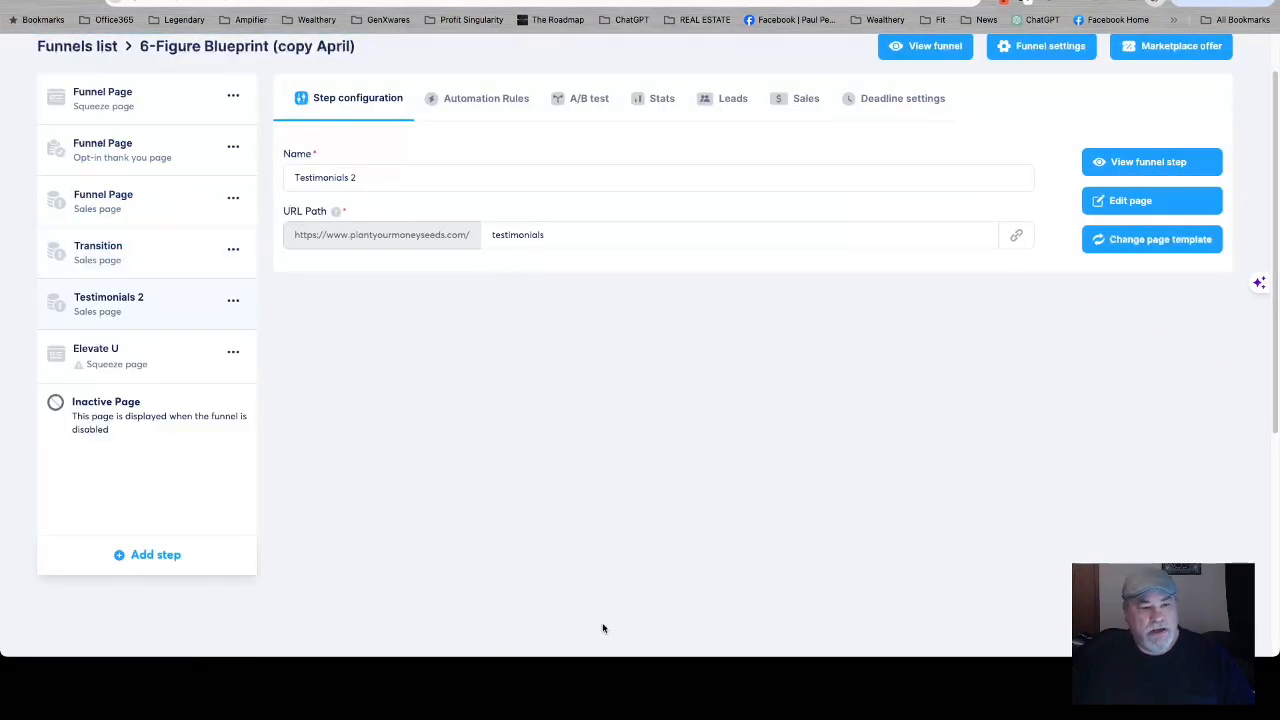
pyautogui.click(232, 249)
pyautogui.click(178, 304)
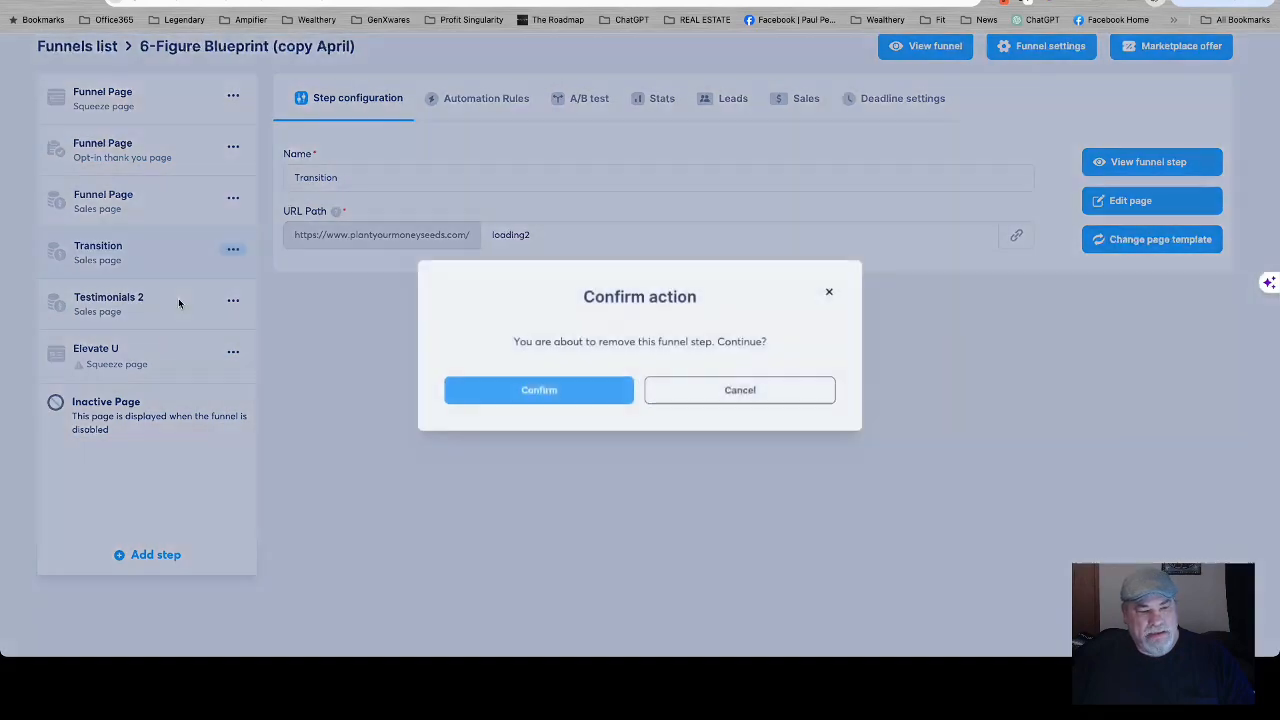
pyautogui.click(562, 387)
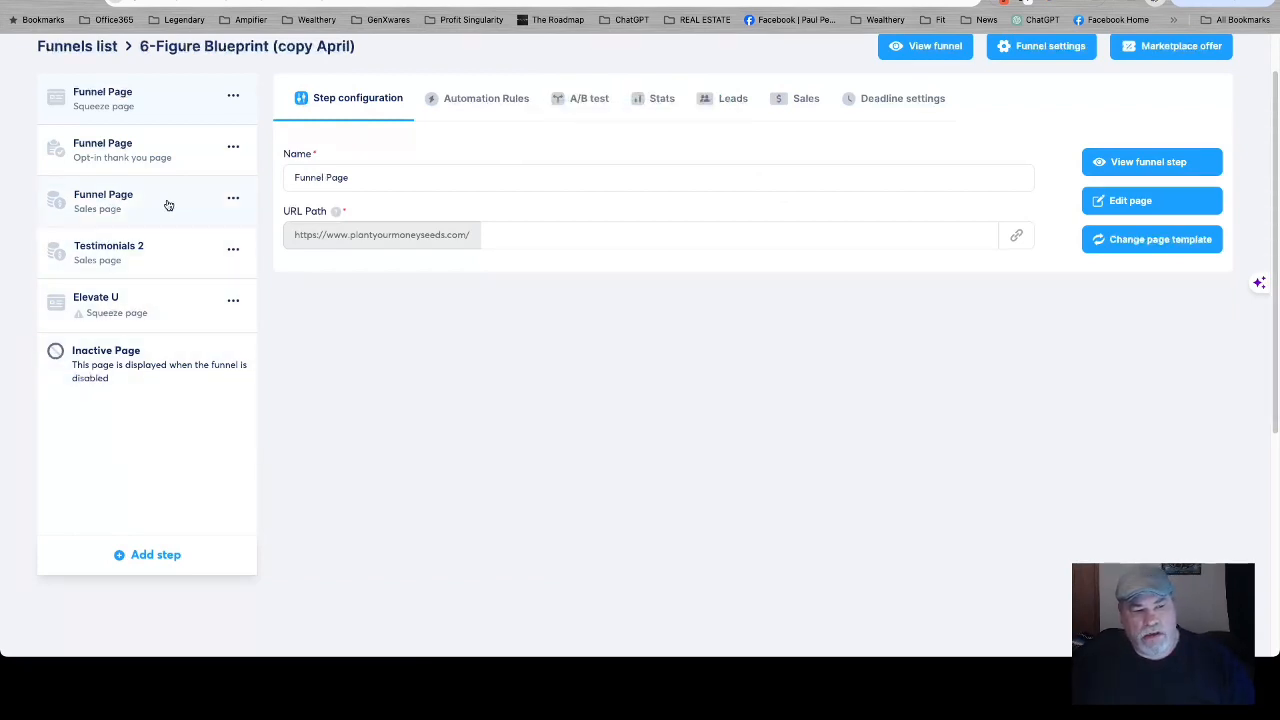
# Preview the live video sales page from its Funnel Page step, then return to the editor
pyautogui.click(234, 199)
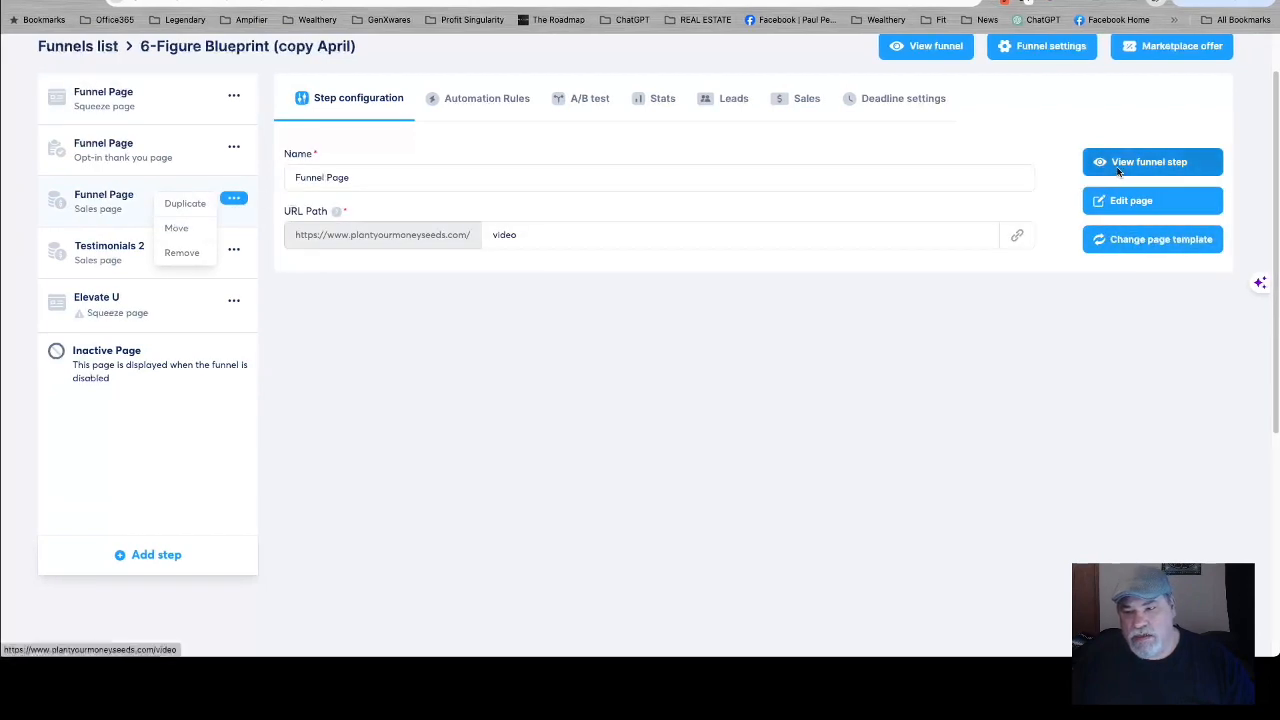
pyautogui.click(1148, 162)
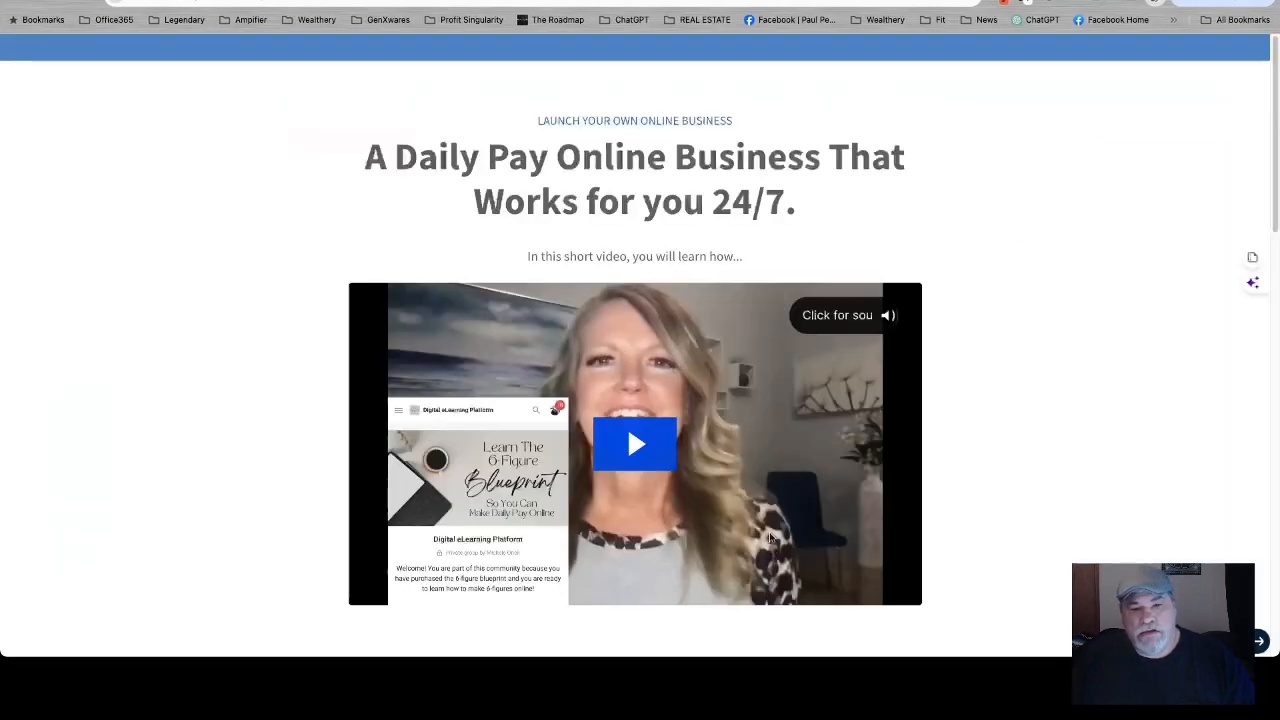
pyautogui.scroll(-10, 271, 414)
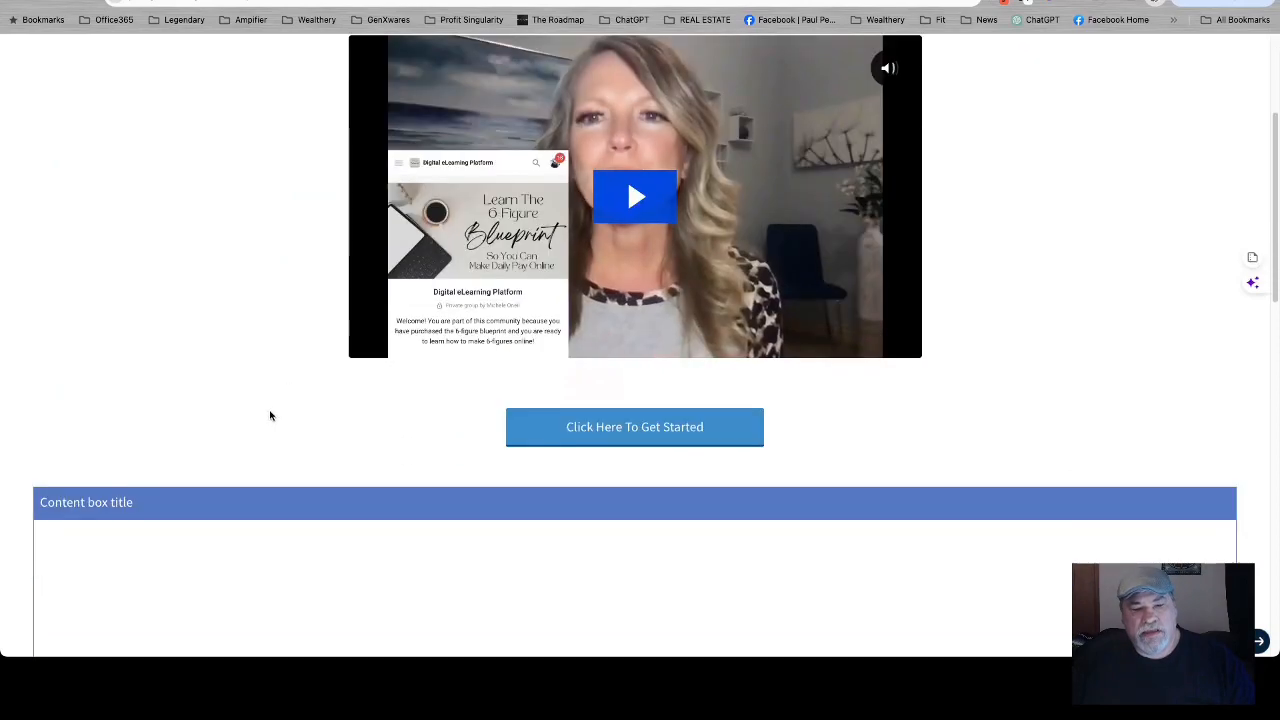
pyautogui.scroll(10, 267, 427)
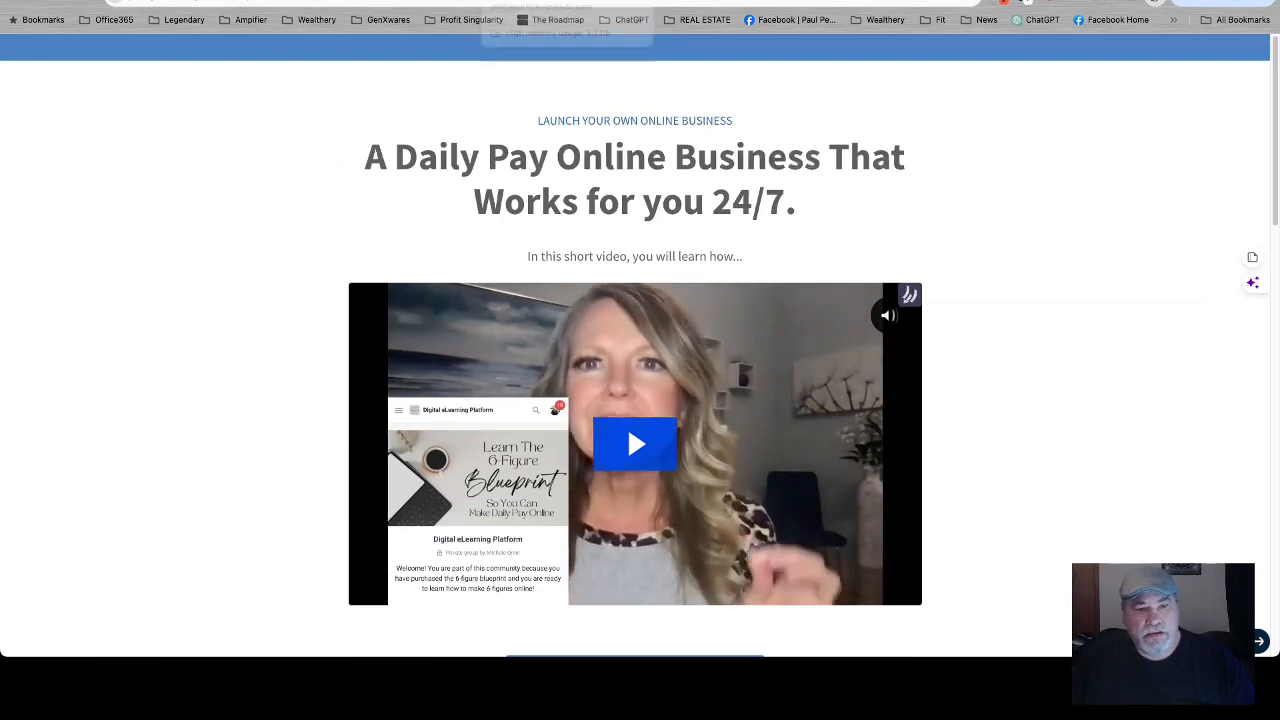
pyautogui.click(492, 0)
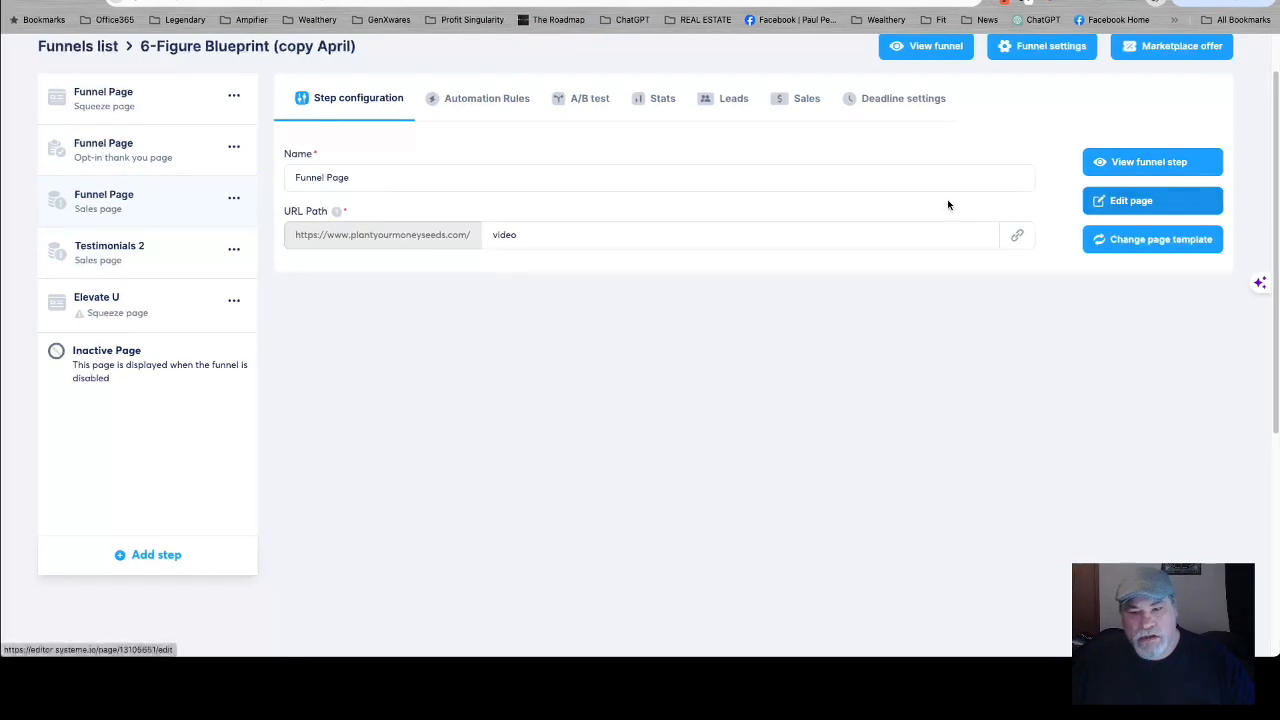
# Duplicate the video sales page step in the funnel
pyautogui.click(230, 199)
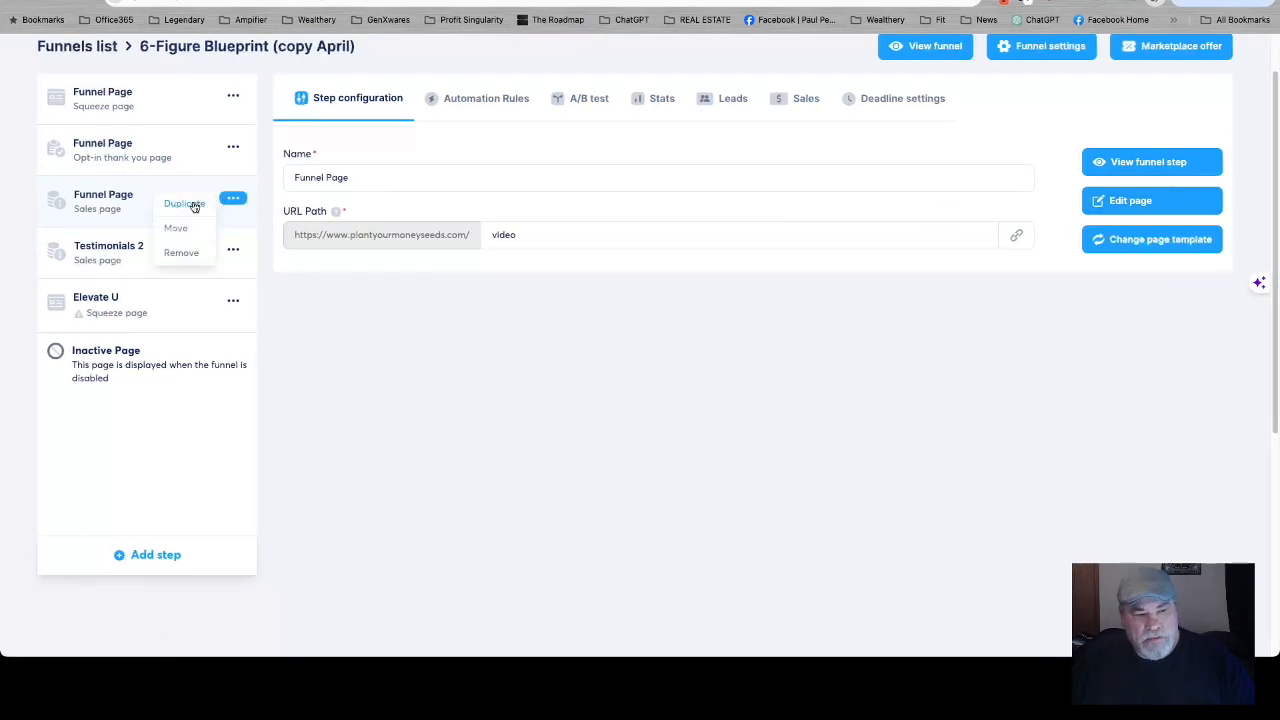
pyautogui.click(186, 204)
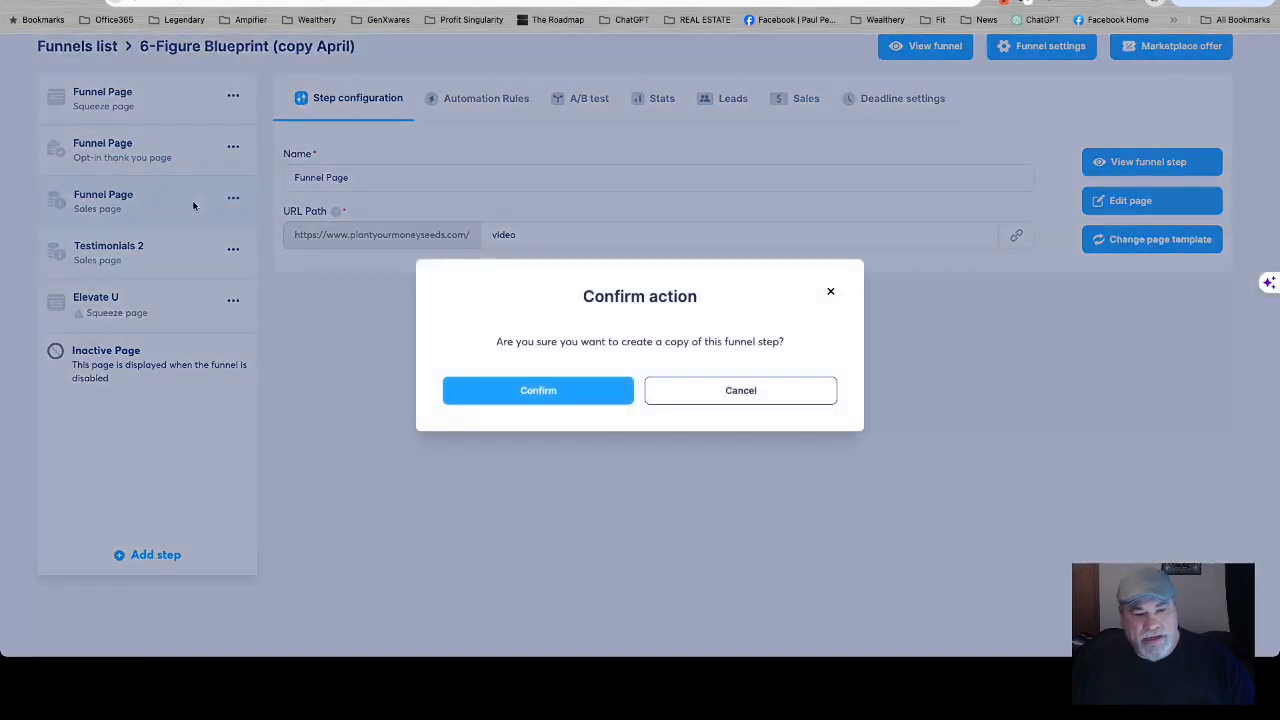
pyautogui.click(512, 391)
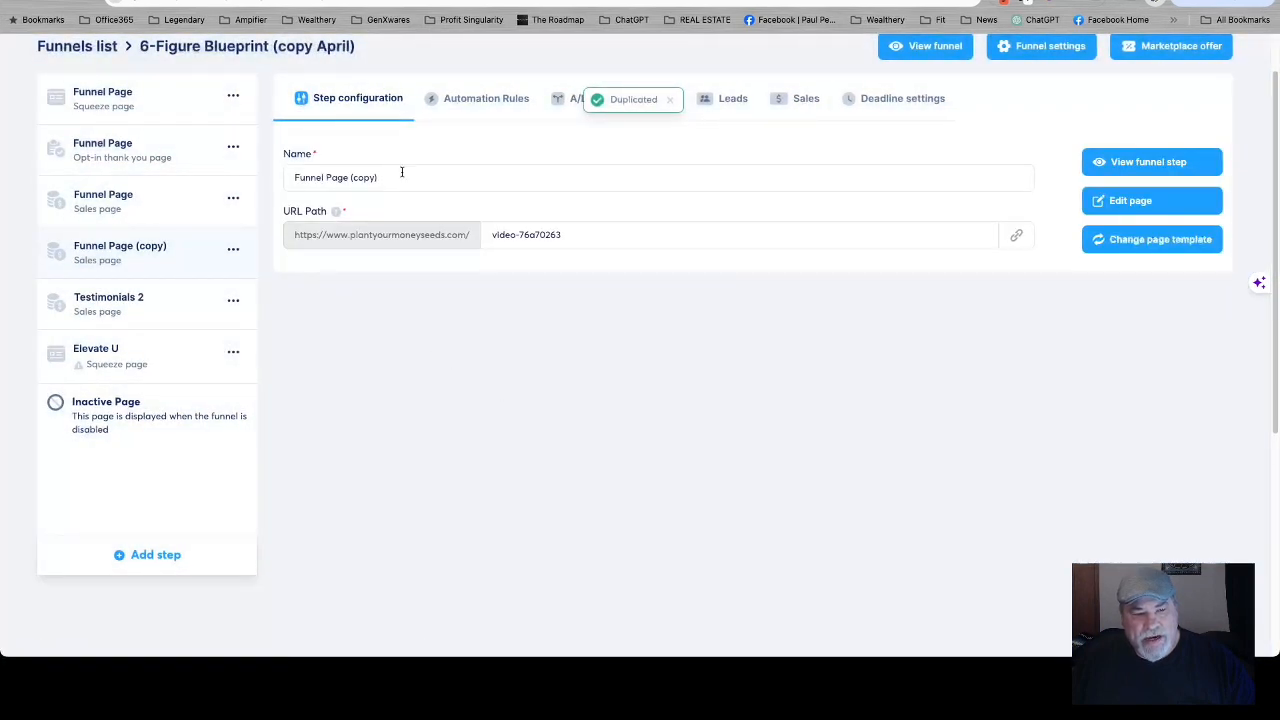
# Rename the copied step to Transition and save its URL path as t2
pyautogui.click(404, 179)
pyautogui.moveTo(404, 179); pyautogui.dragTo(223, 166)
pyautogui.scroll(1, 224, 168)
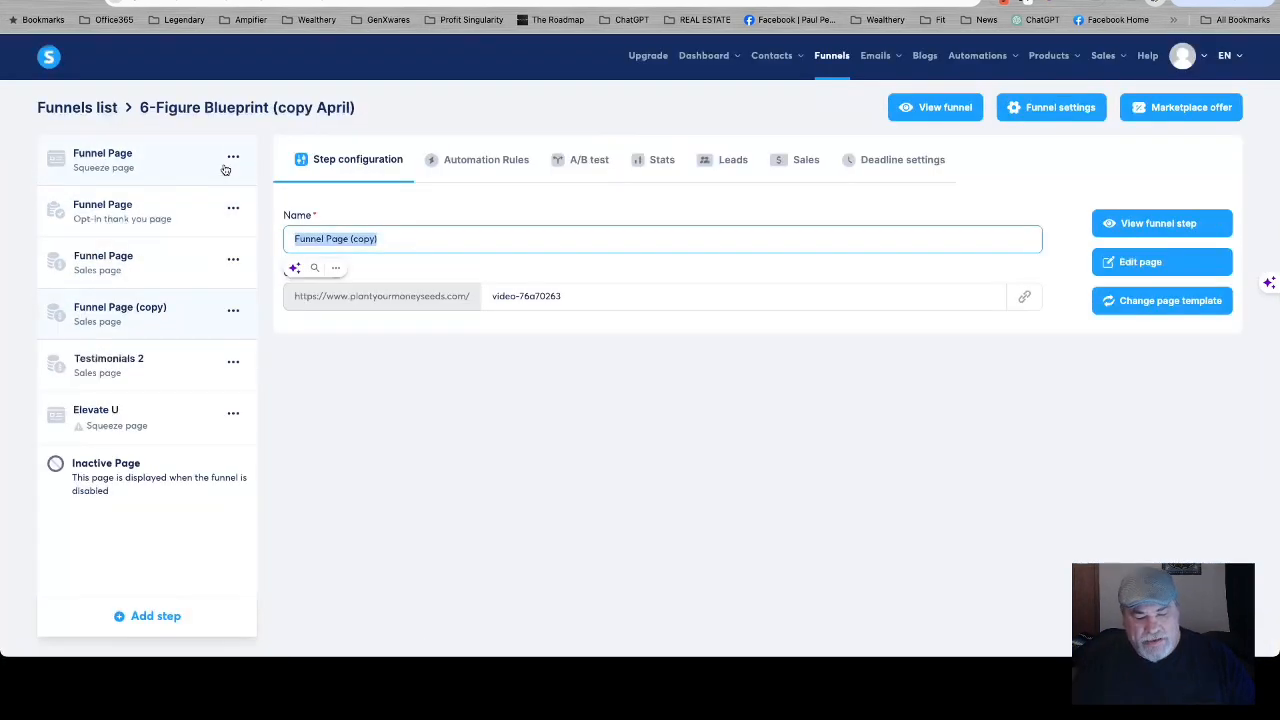
pyautogui.write('Transition')
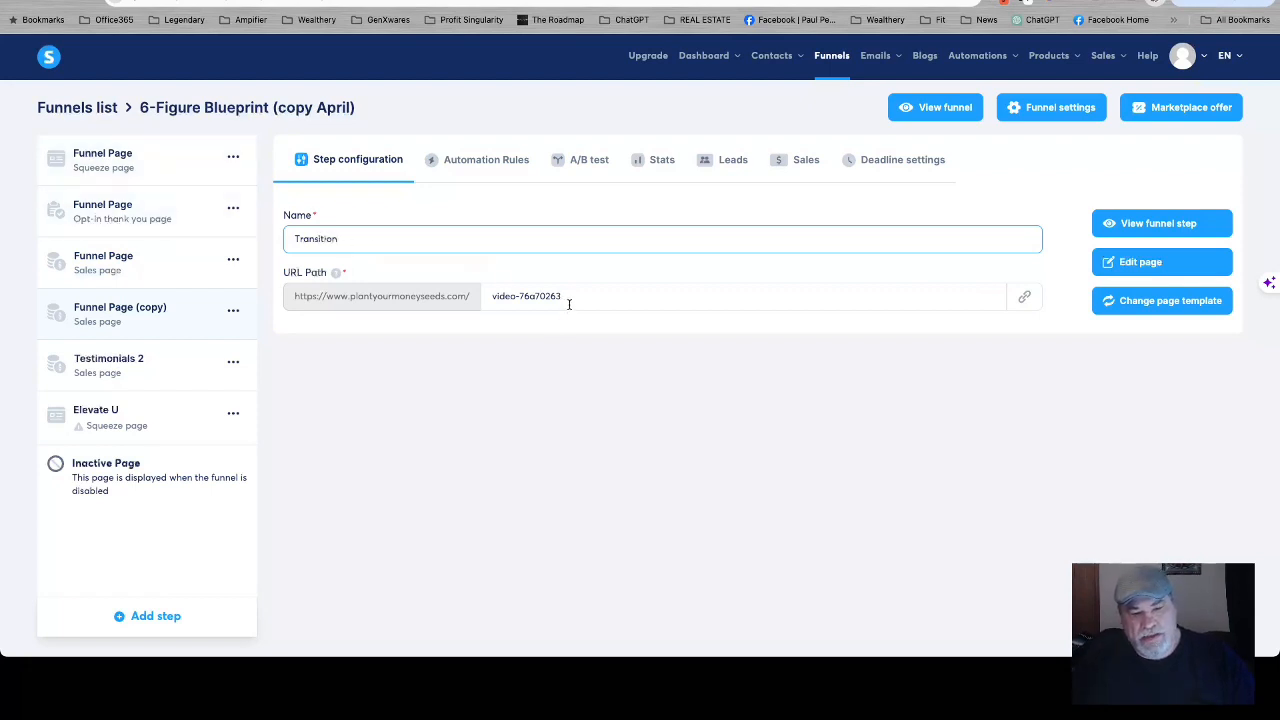
pyautogui.moveTo(569, 304); pyautogui.dragTo(462, 289)
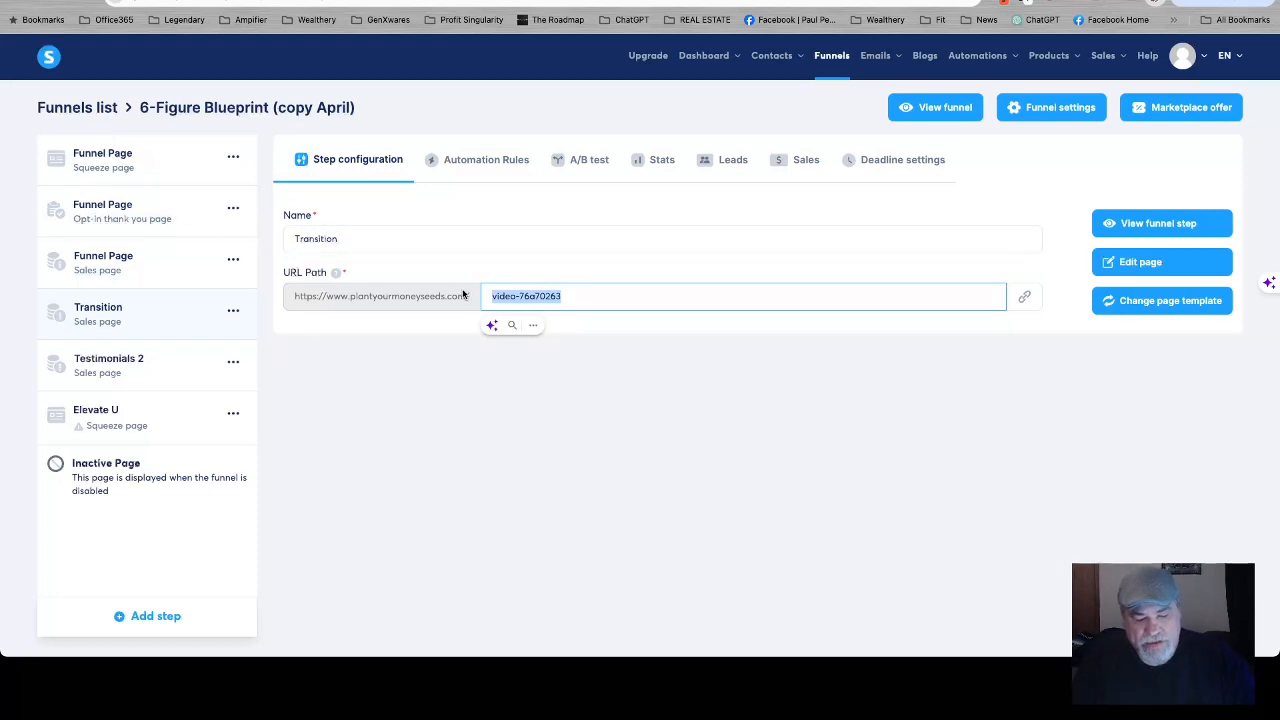
pyautogui.write('t2')
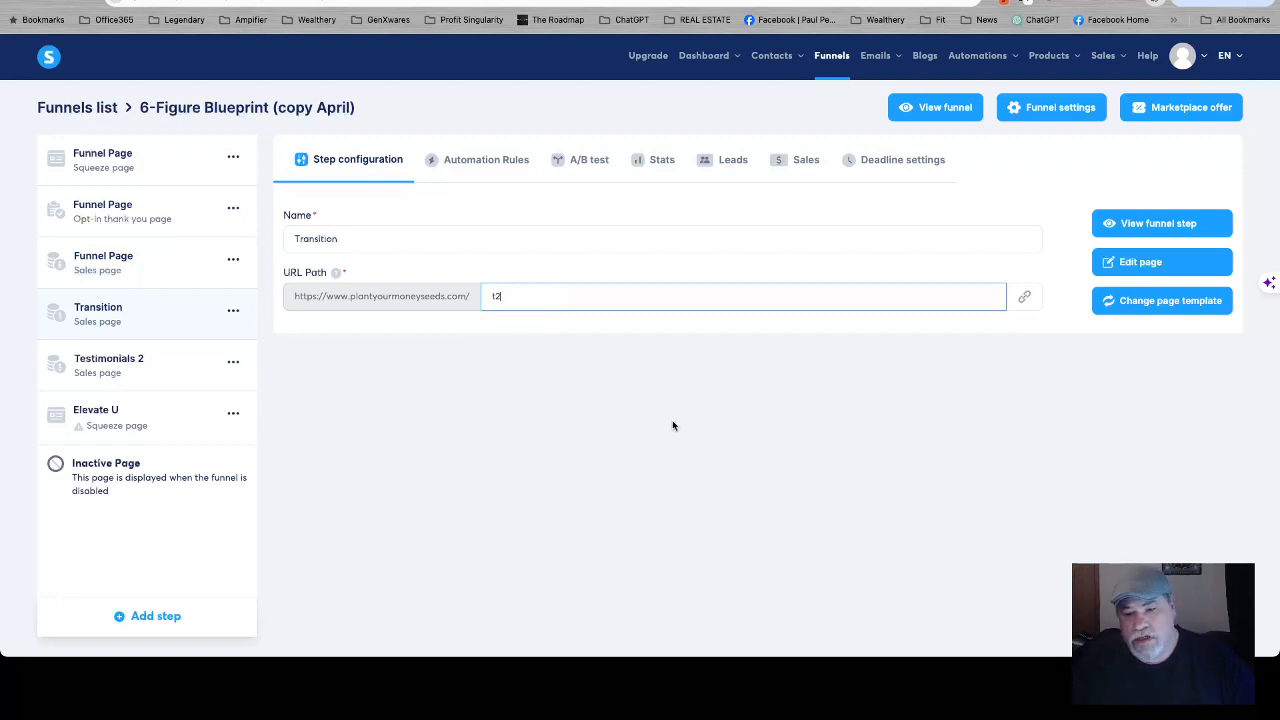
pyautogui.click(1028, 297)
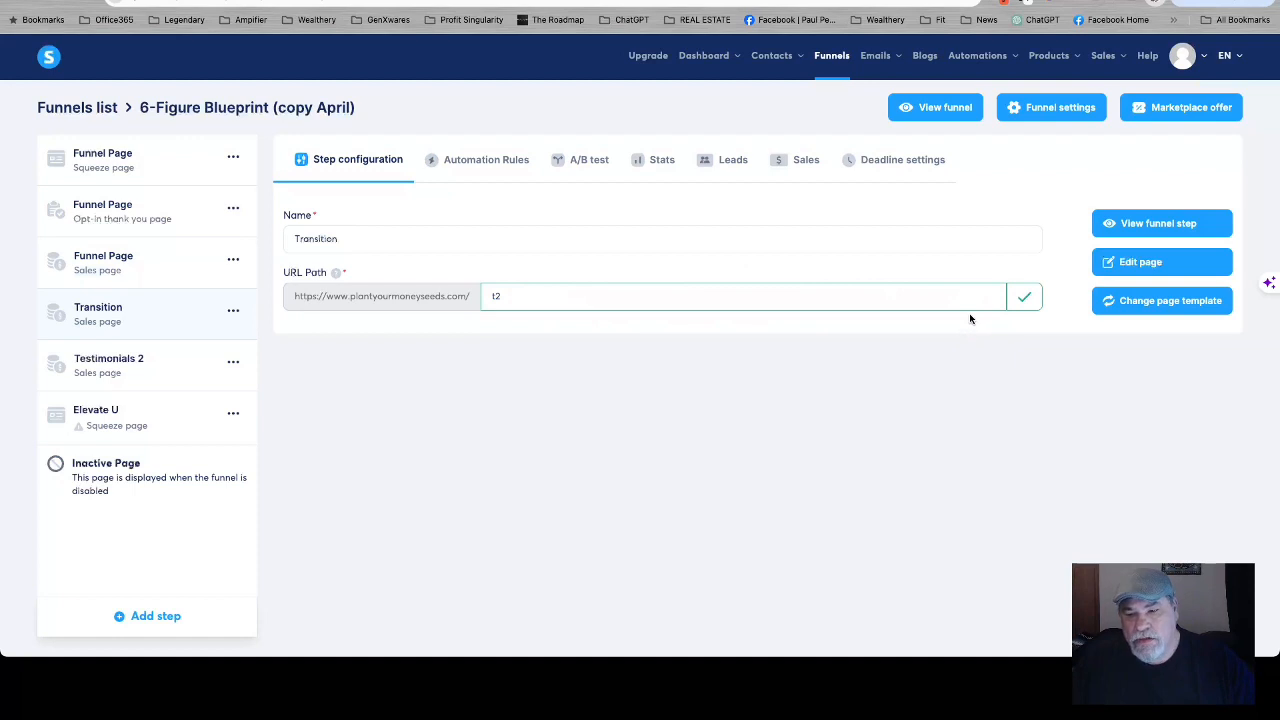
# Open the Transition page and delete the video, Get Started button, next section and content box section
pyautogui.click(1135, 262)
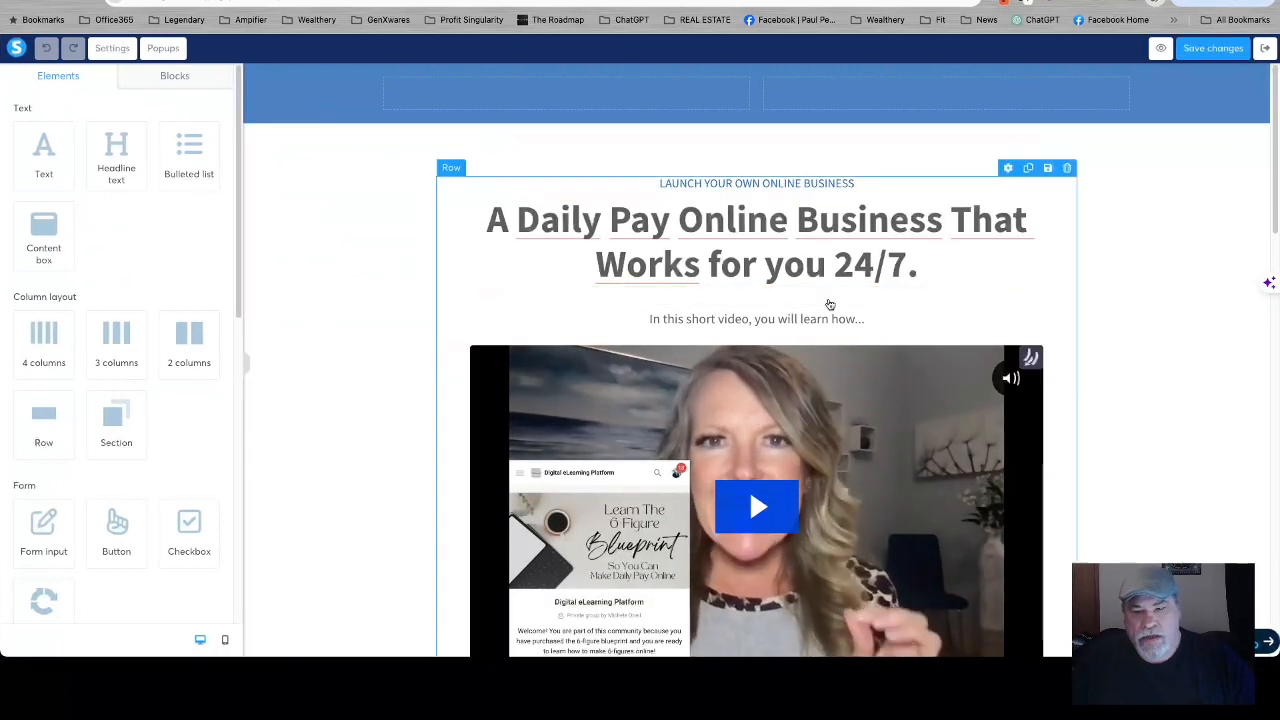
pyautogui.scroll(-1, 1159, 403)
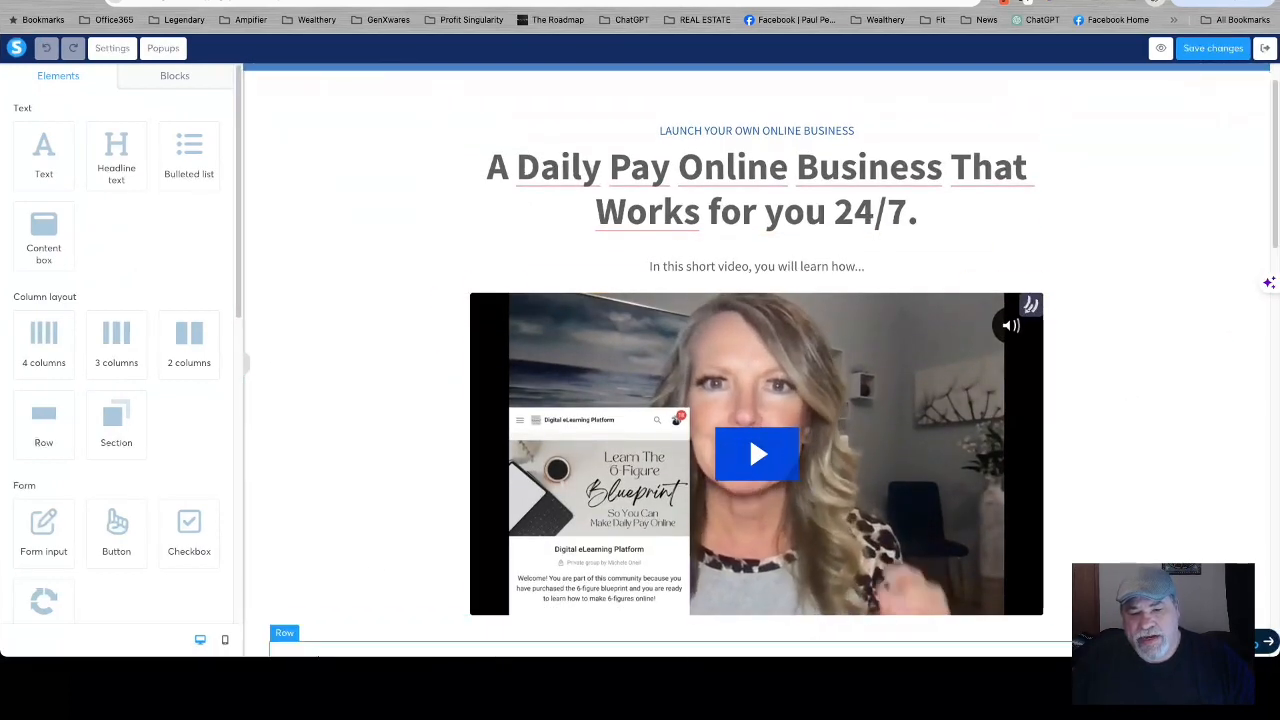
pyautogui.scroll(-2, 847, 399)
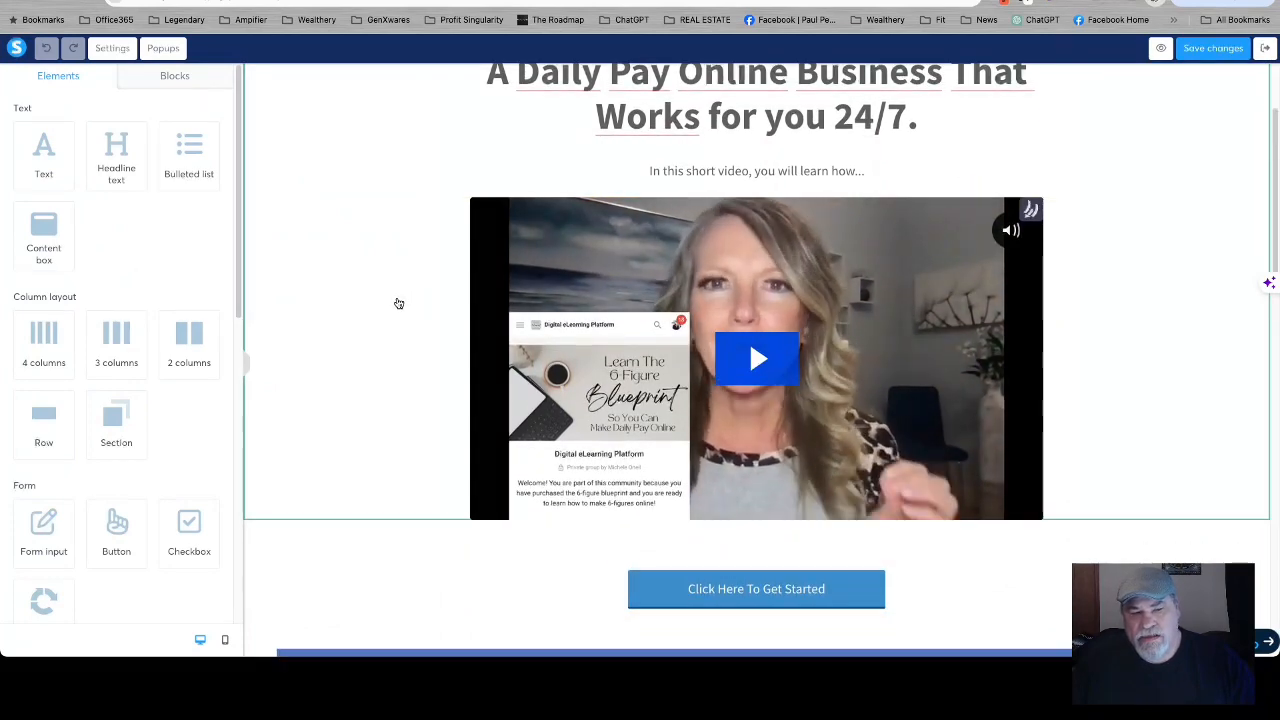
pyautogui.scroll(3, 383, 320)
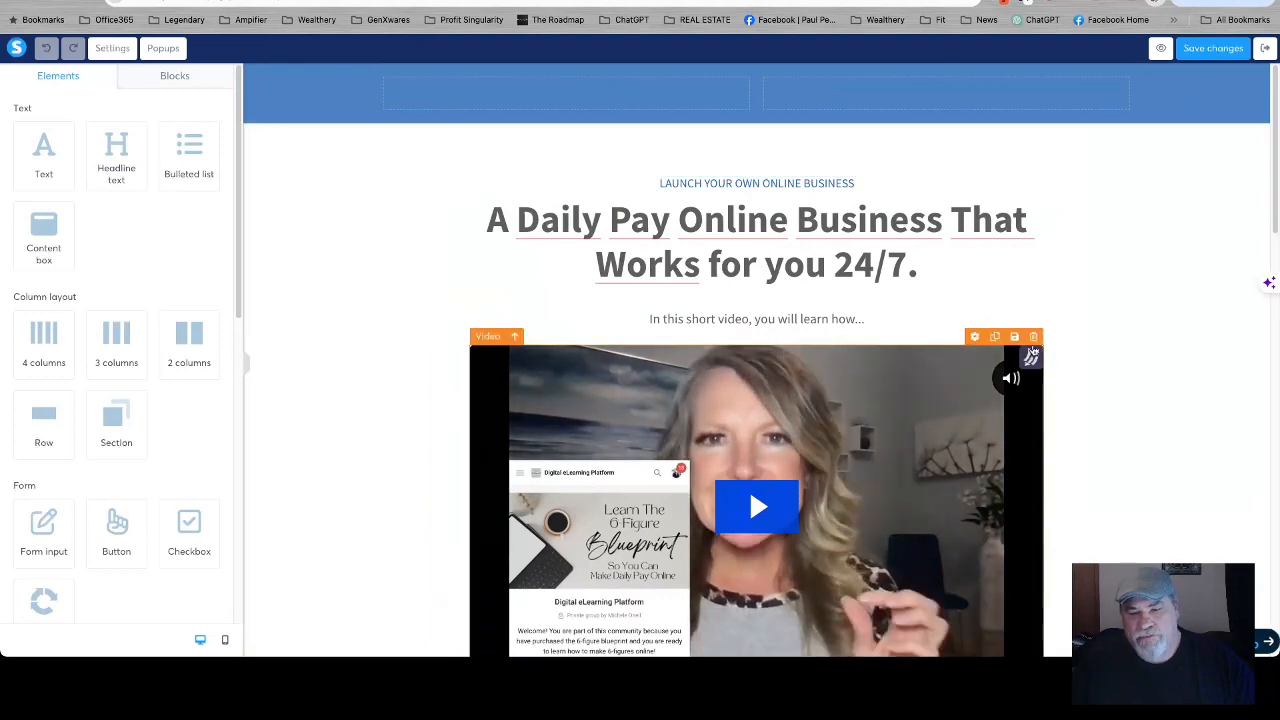
pyautogui.click(1034, 337)
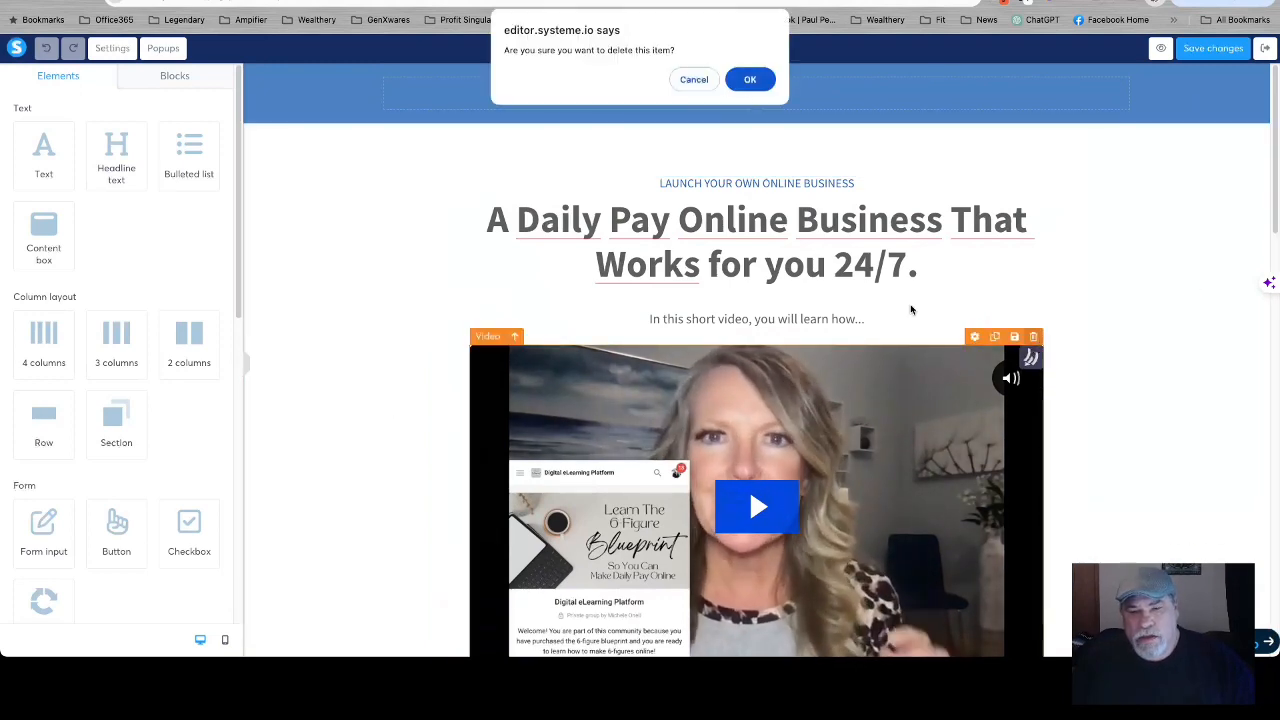
pyautogui.click(750, 80)
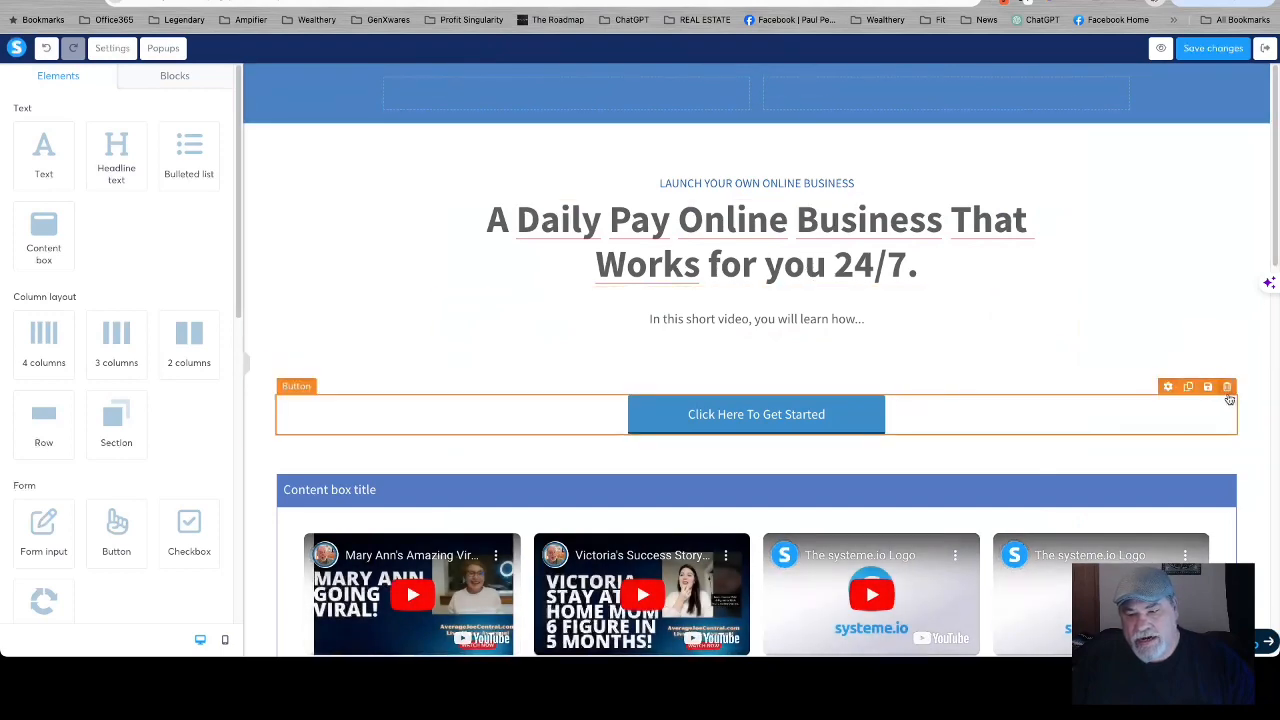
pyautogui.click(1259, 337)
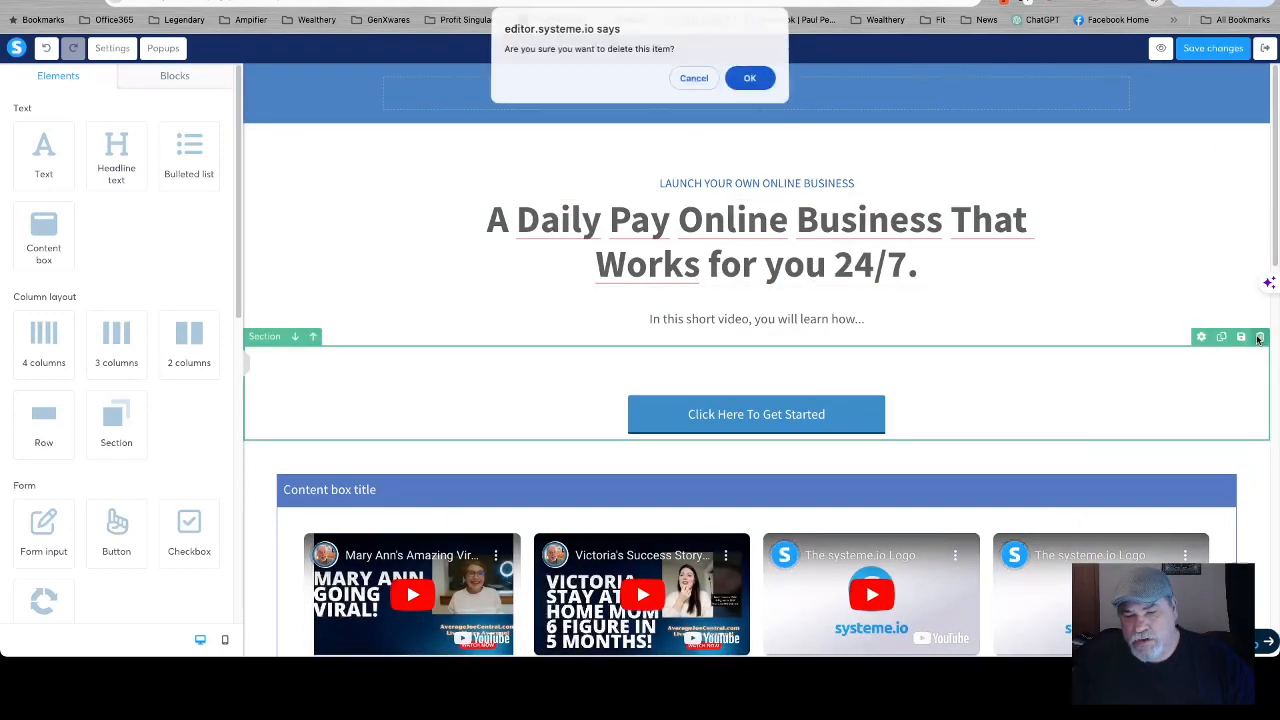
pyautogui.click(751, 78)
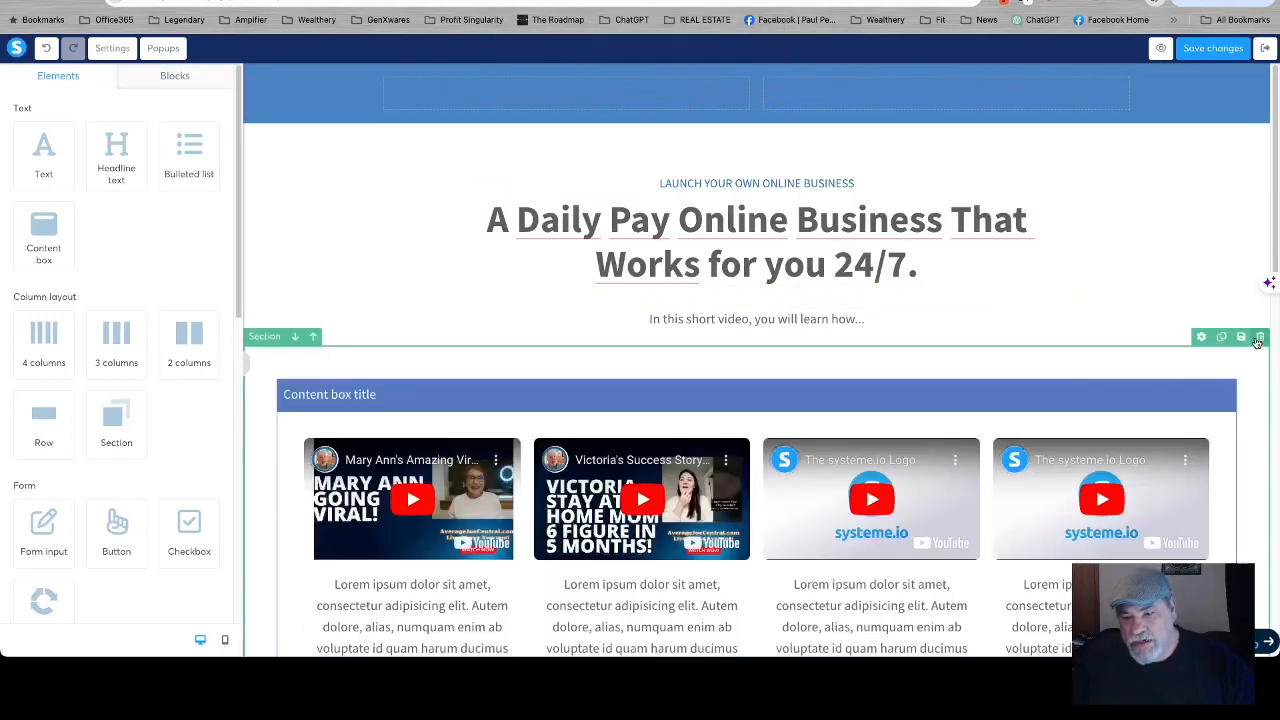
pyautogui.click(1259, 337)
pyautogui.click(750, 80)
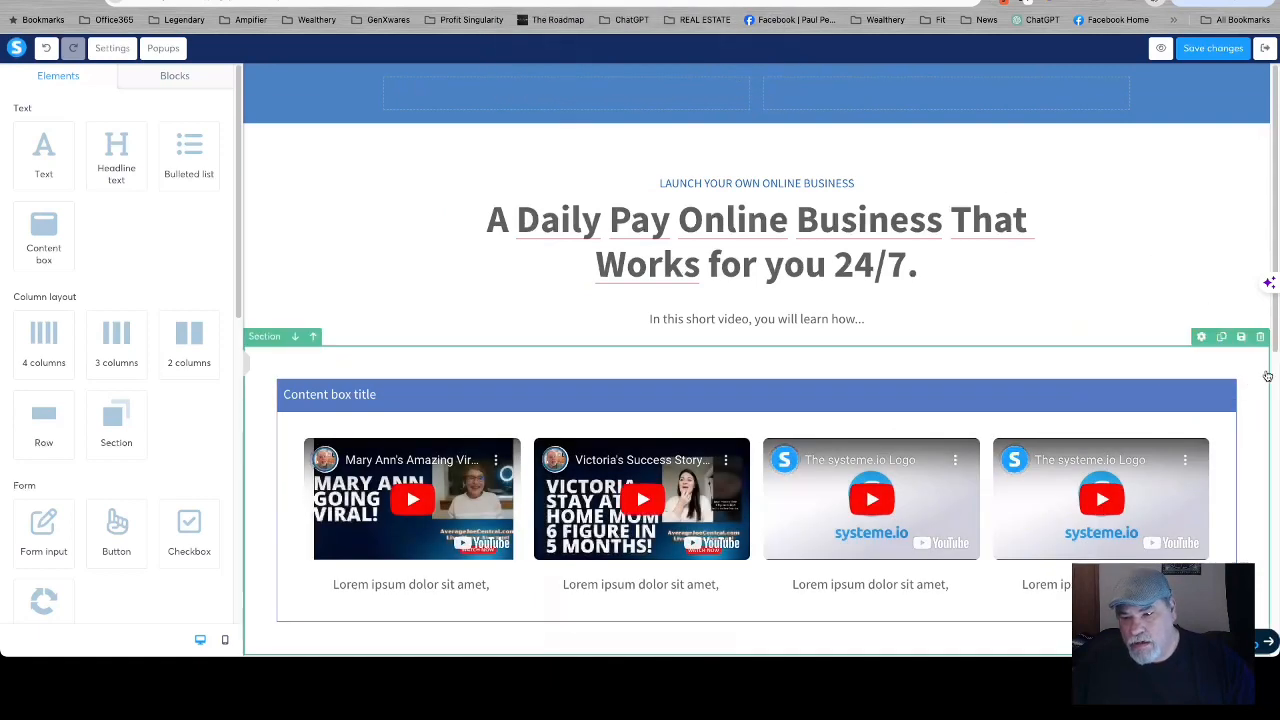
pyautogui.click(1259, 337)
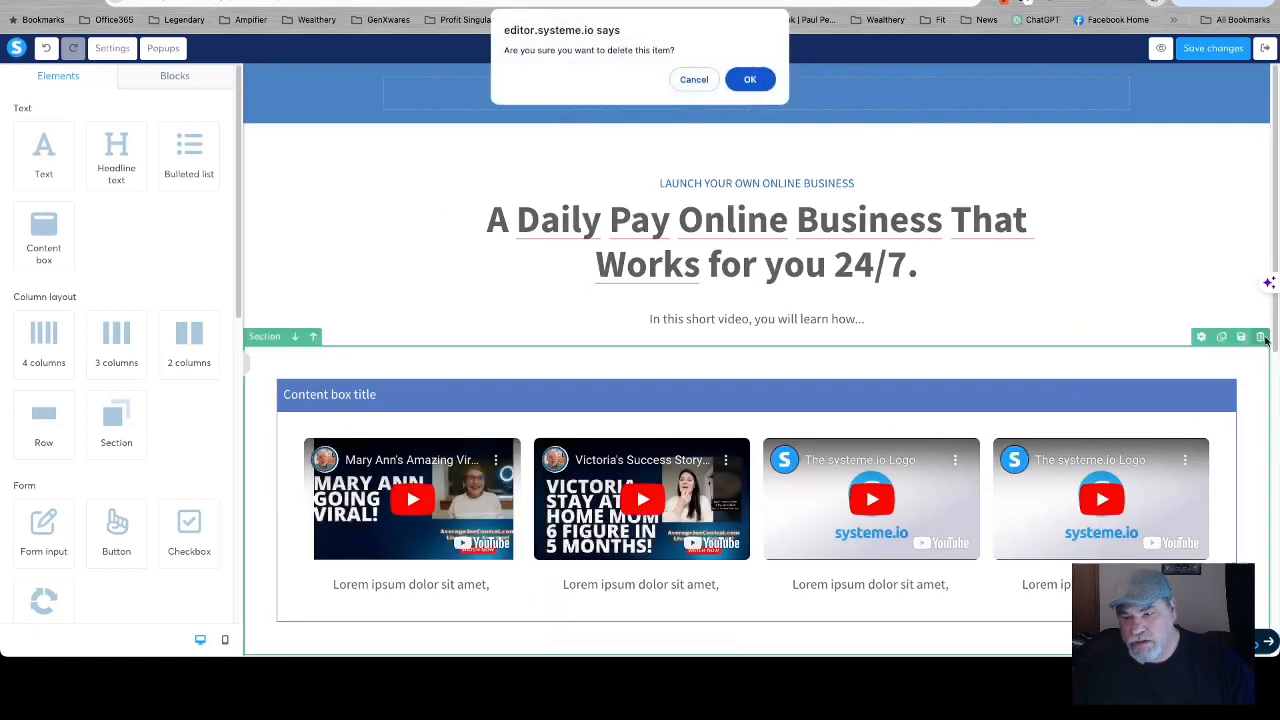
pyautogui.click(750, 78)
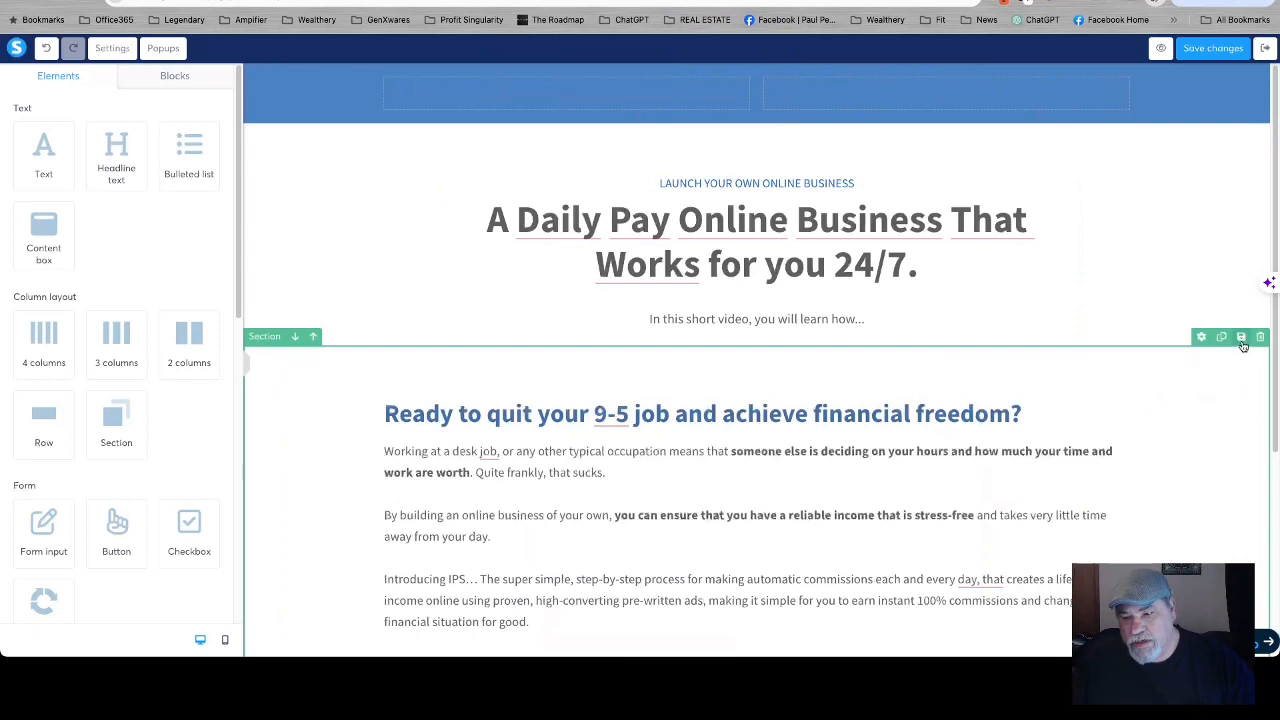
# Delete the 'Ready to quit' sales section, the empty section, the footer and the big headline
pyautogui.click(1260, 338)
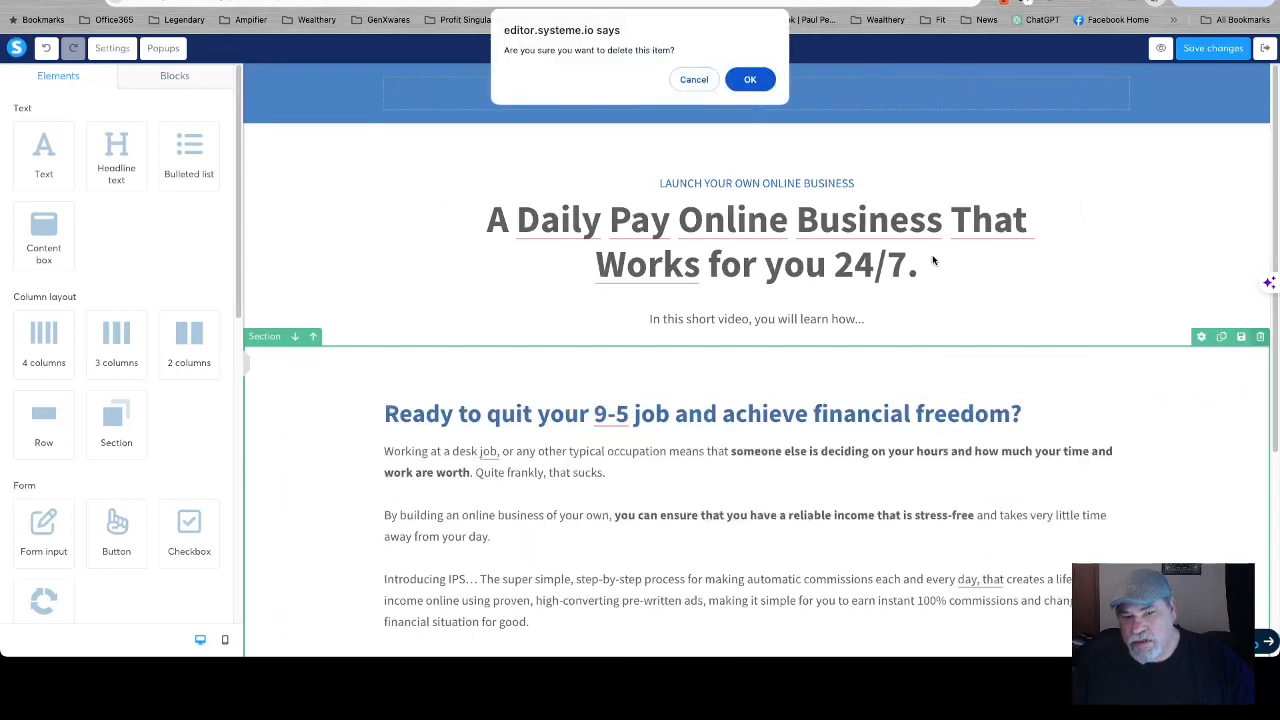
pyautogui.click(750, 79)
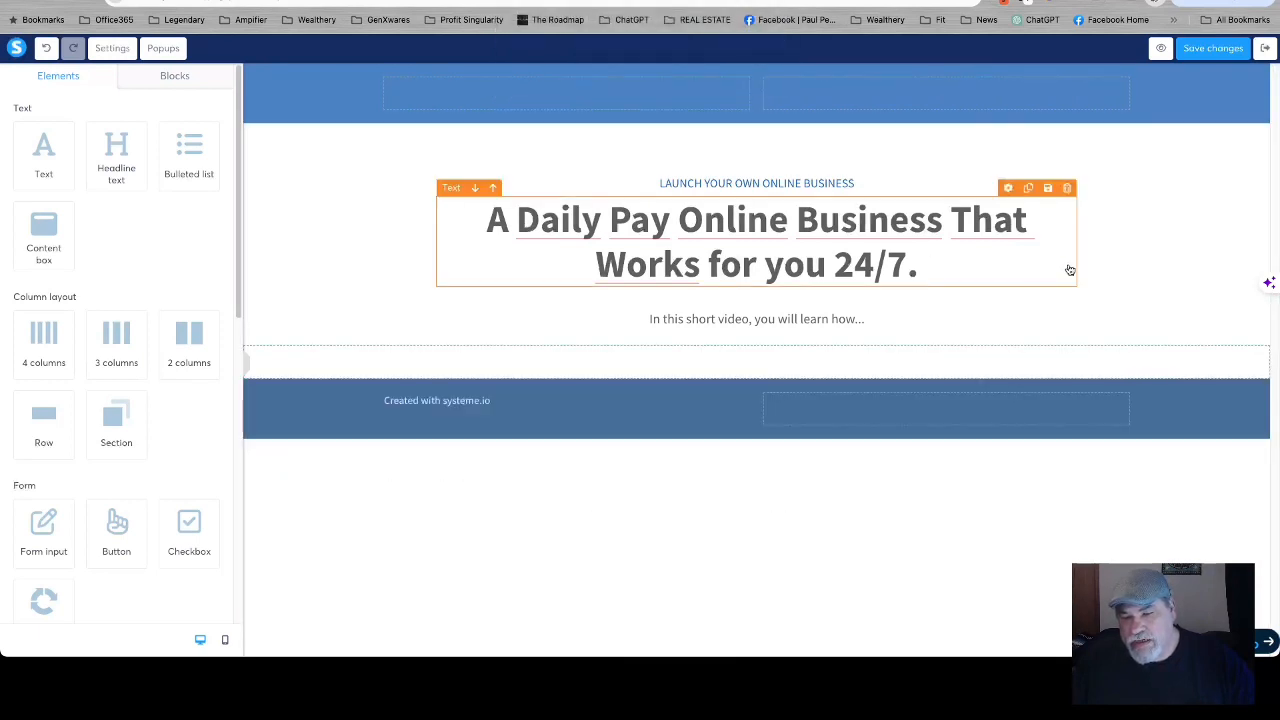
pyautogui.click(1260, 338)
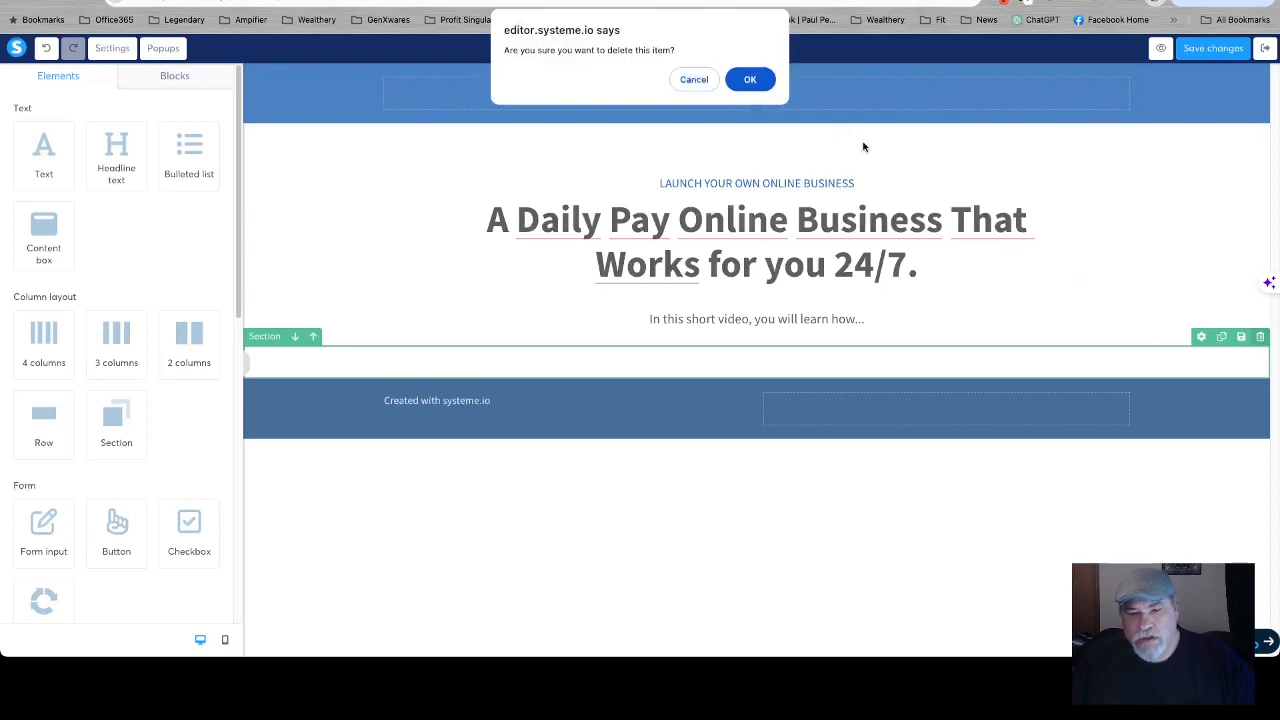
pyautogui.click(748, 79)
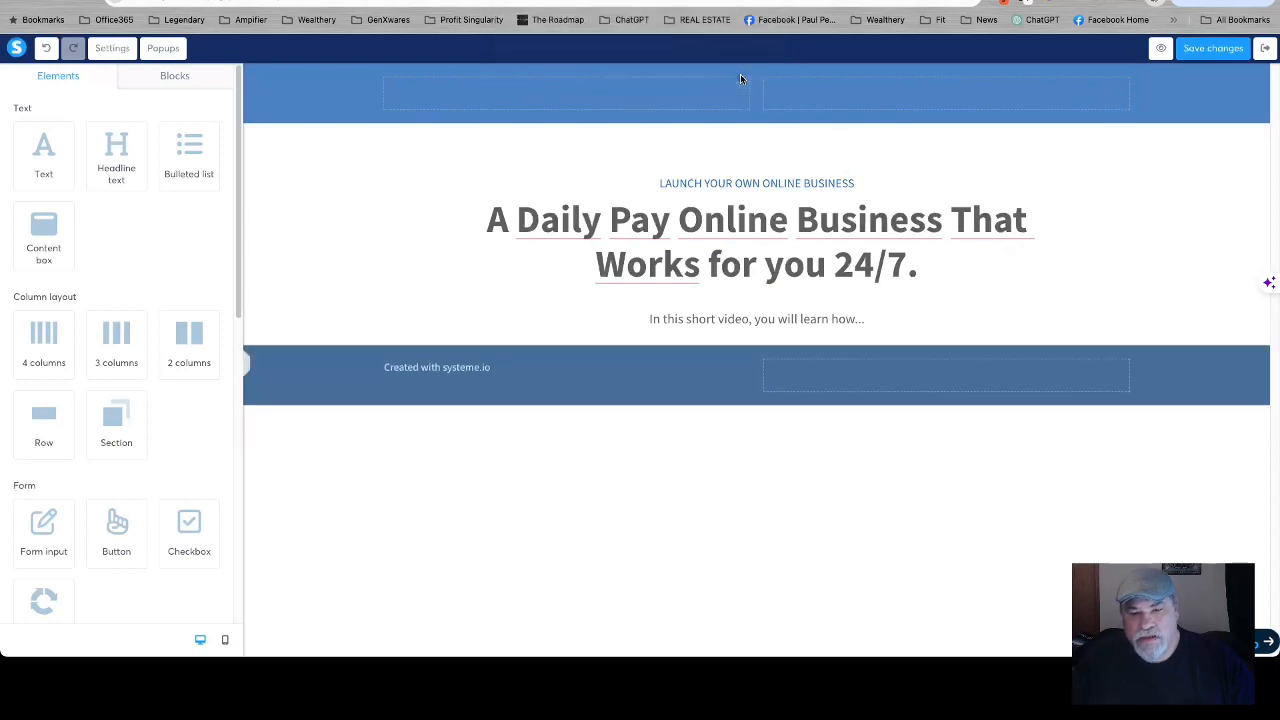
pyautogui.click(1260, 337)
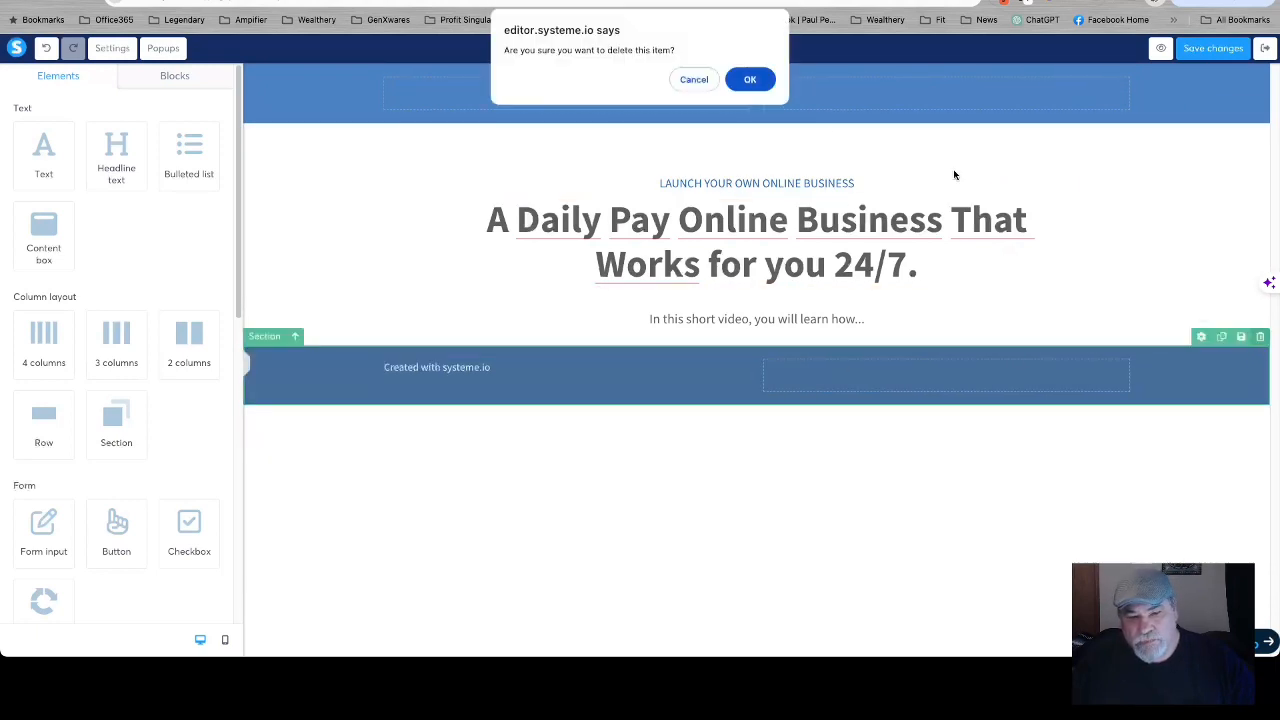
pyautogui.click(750, 79)
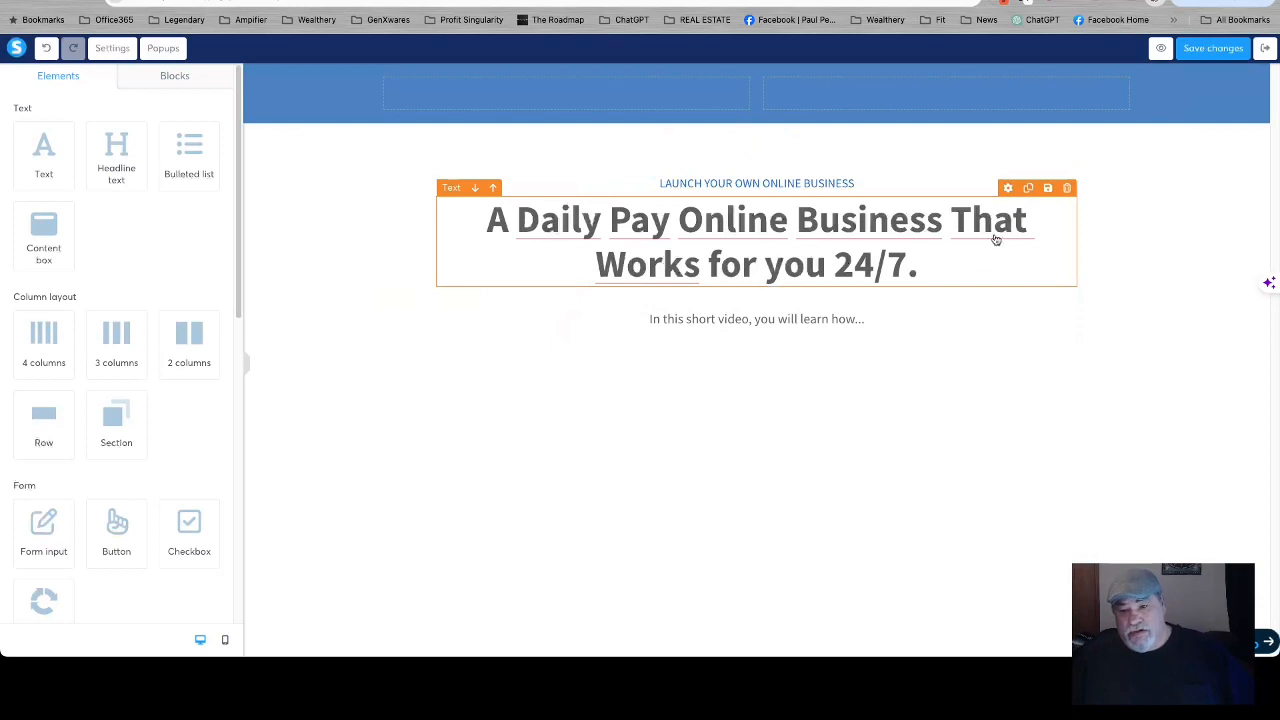
pyautogui.click(1066, 188)
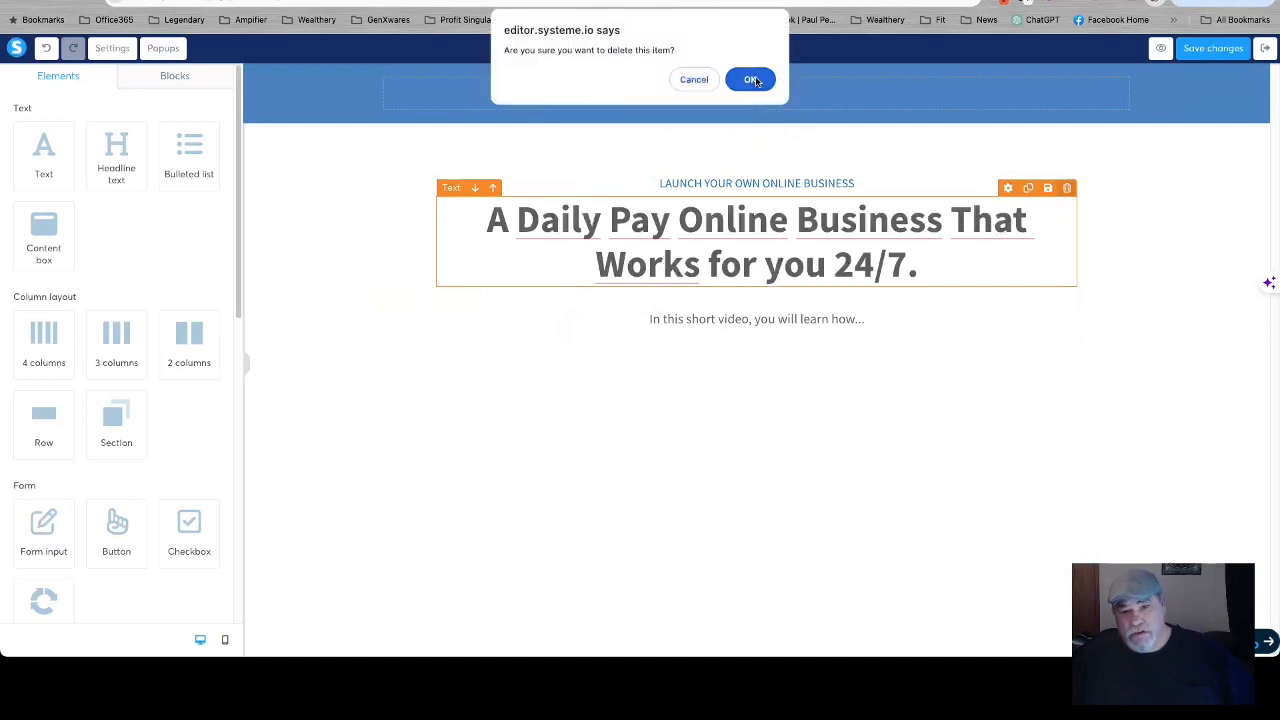
pyautogui.click(752, 80)
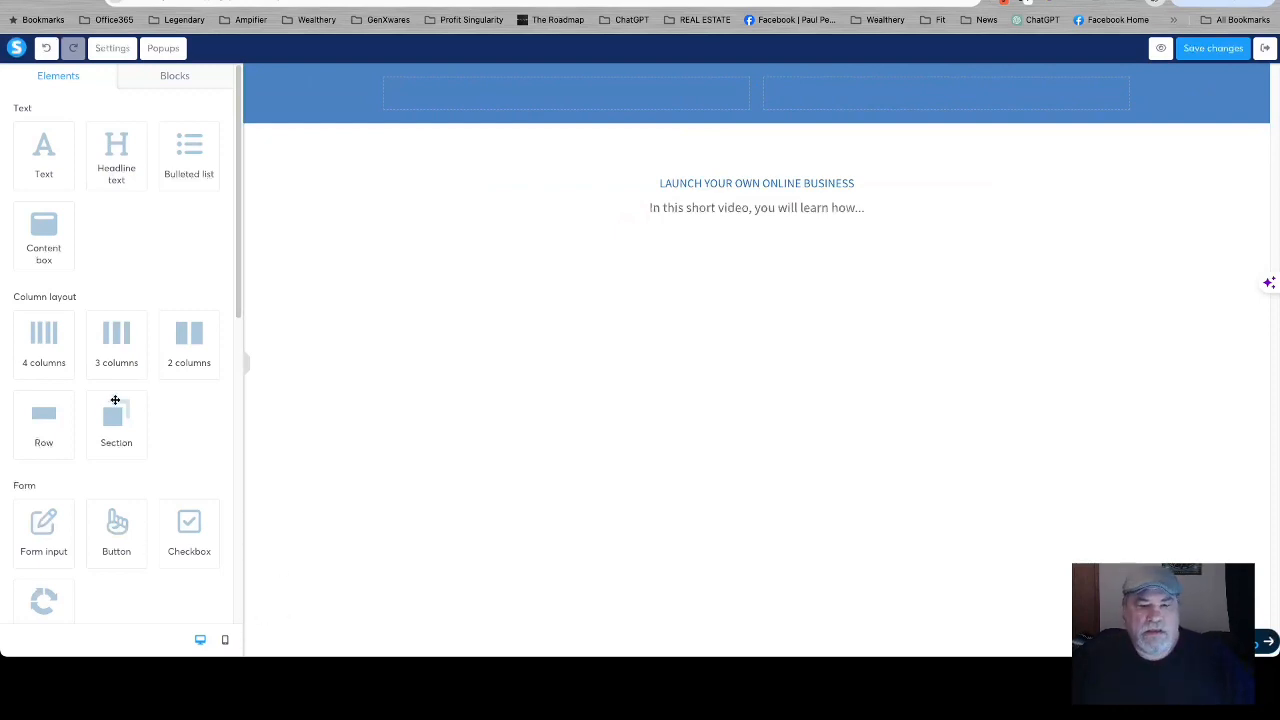
pyautogui.scroll(-4, 115, 400)
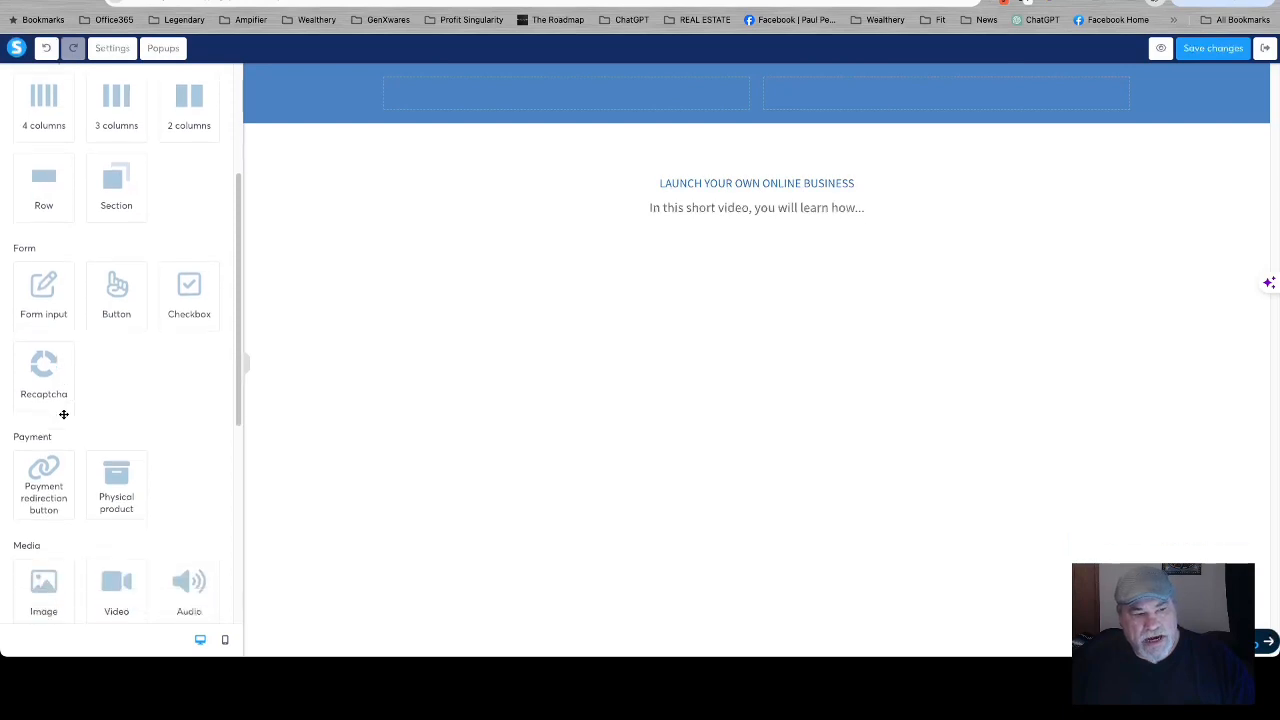
# Drop an Image element between the tagline and the subtitle and open its Image settings
pyautogui.moveTo(37, 449); pyautogui.dragTo(782, 195)
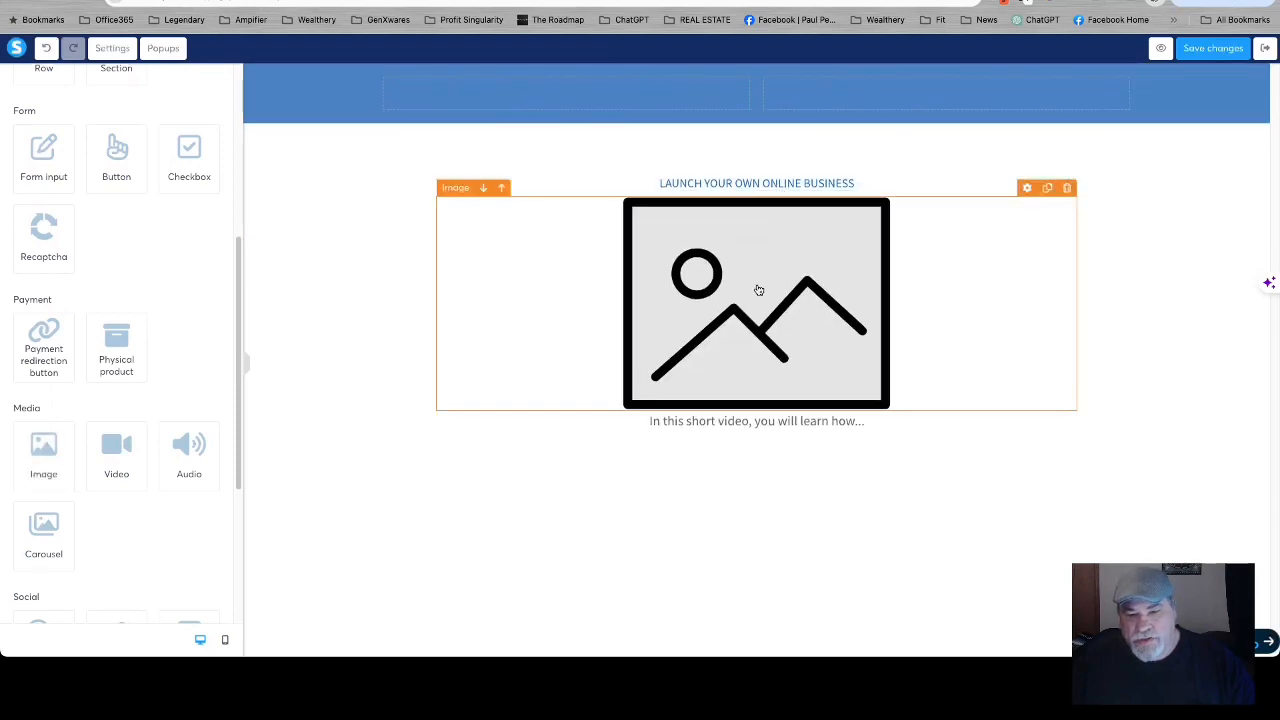
pyautogui.click(759, 290)
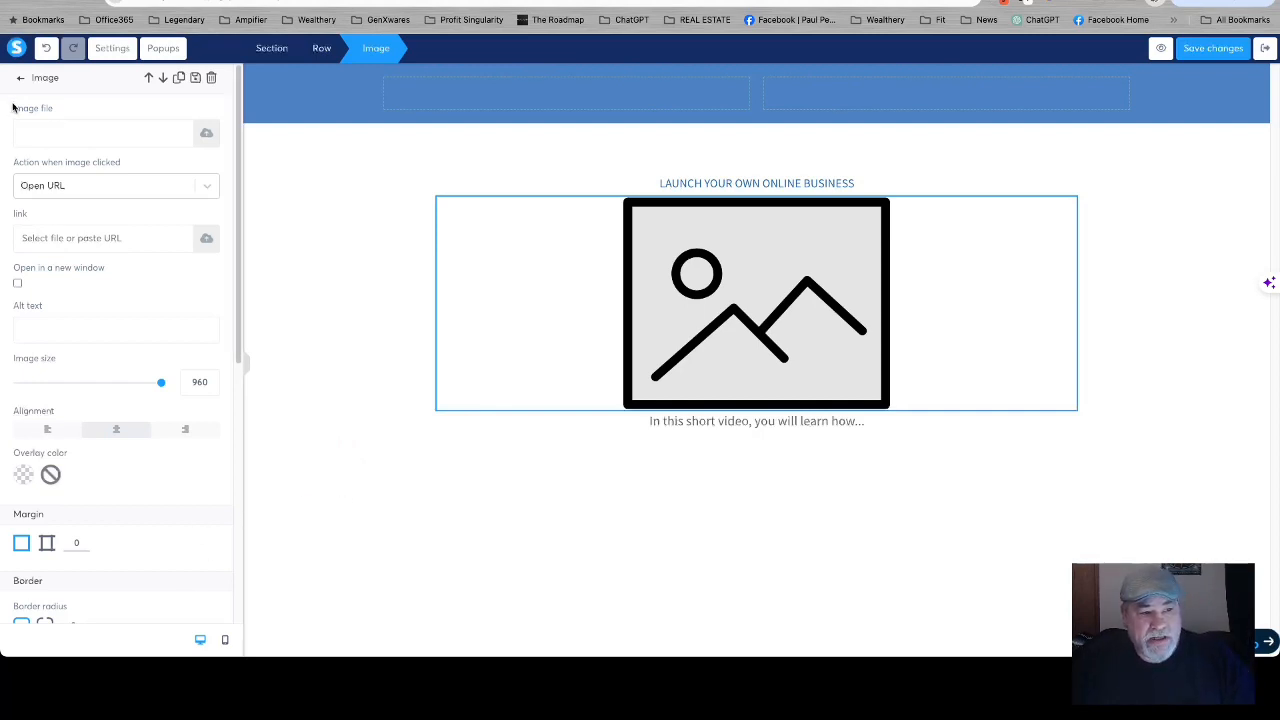
# Insert YCZH.gif from Your Images into the image block
pyautogui.click(207, 133)
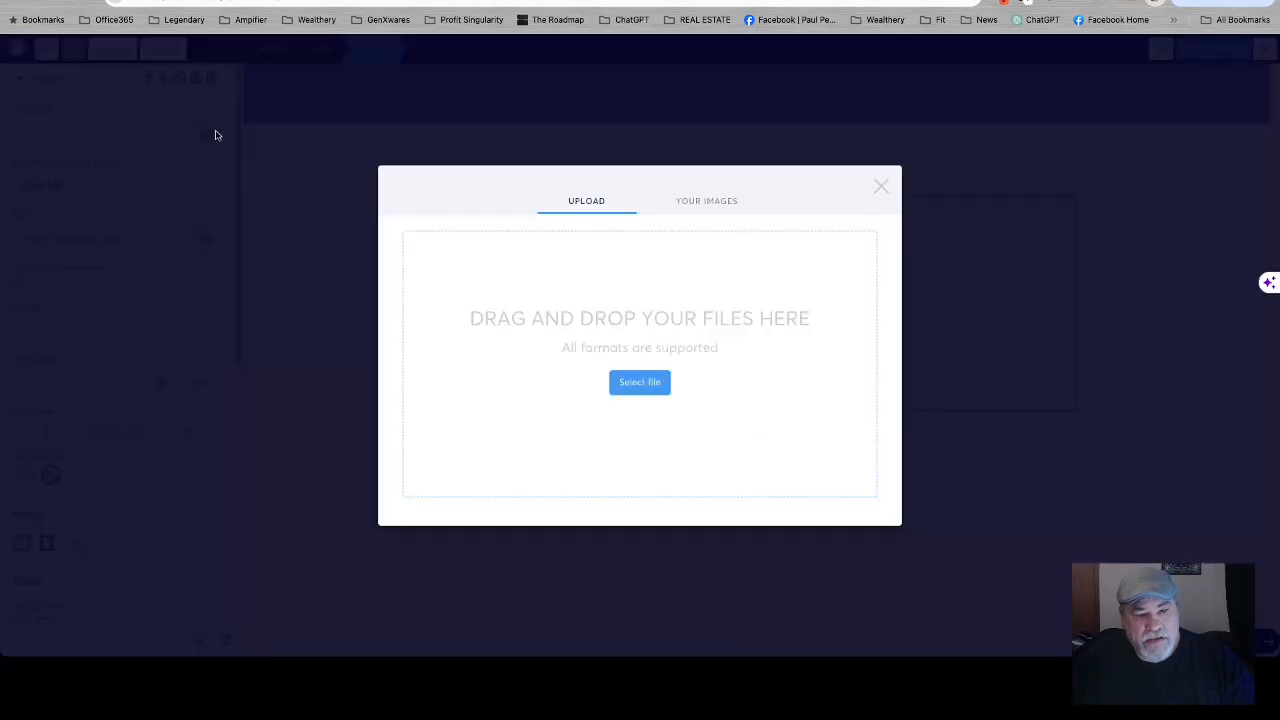
pyautogui.click(640, 383)
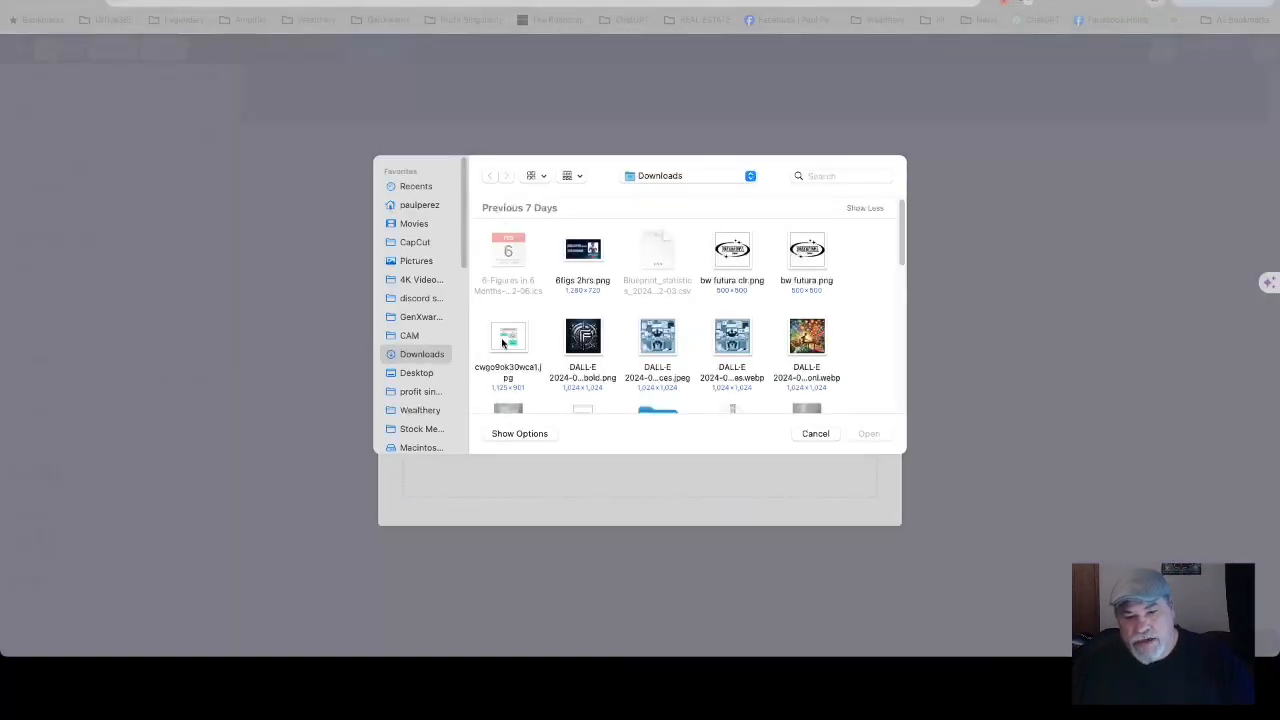
pyautogui.click(815, 436)
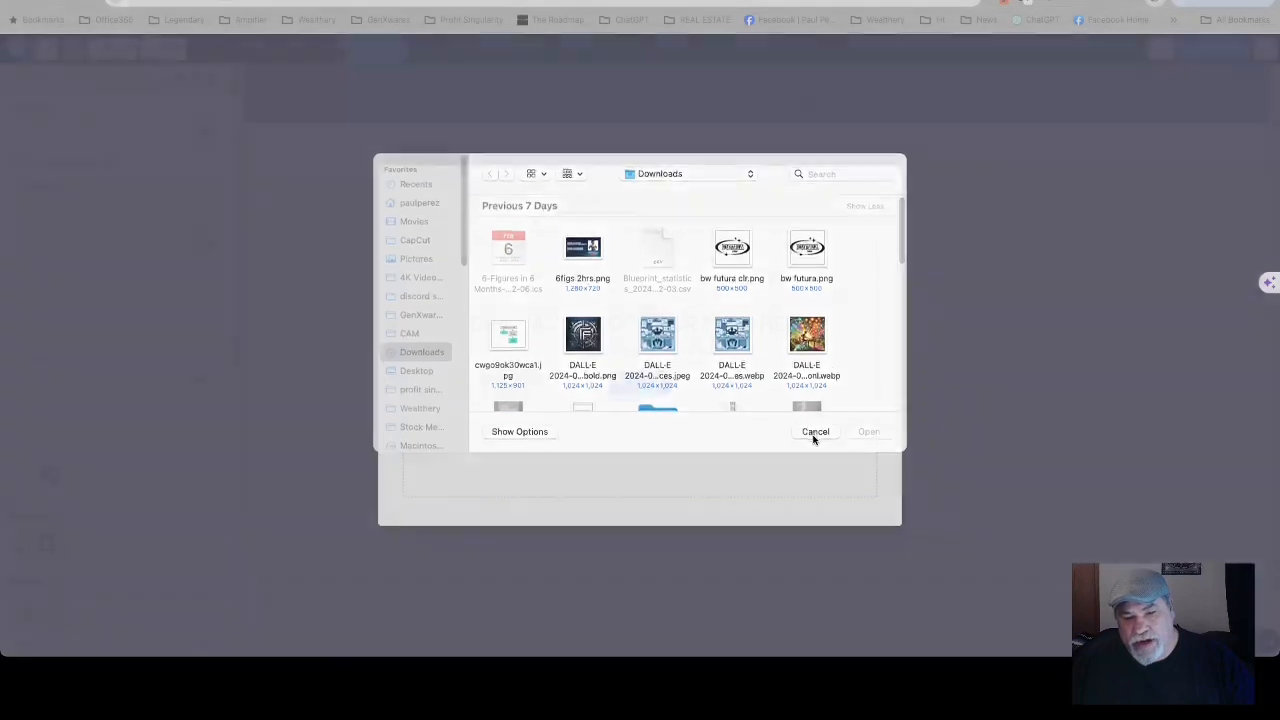
pyautogui.click(703, 211)
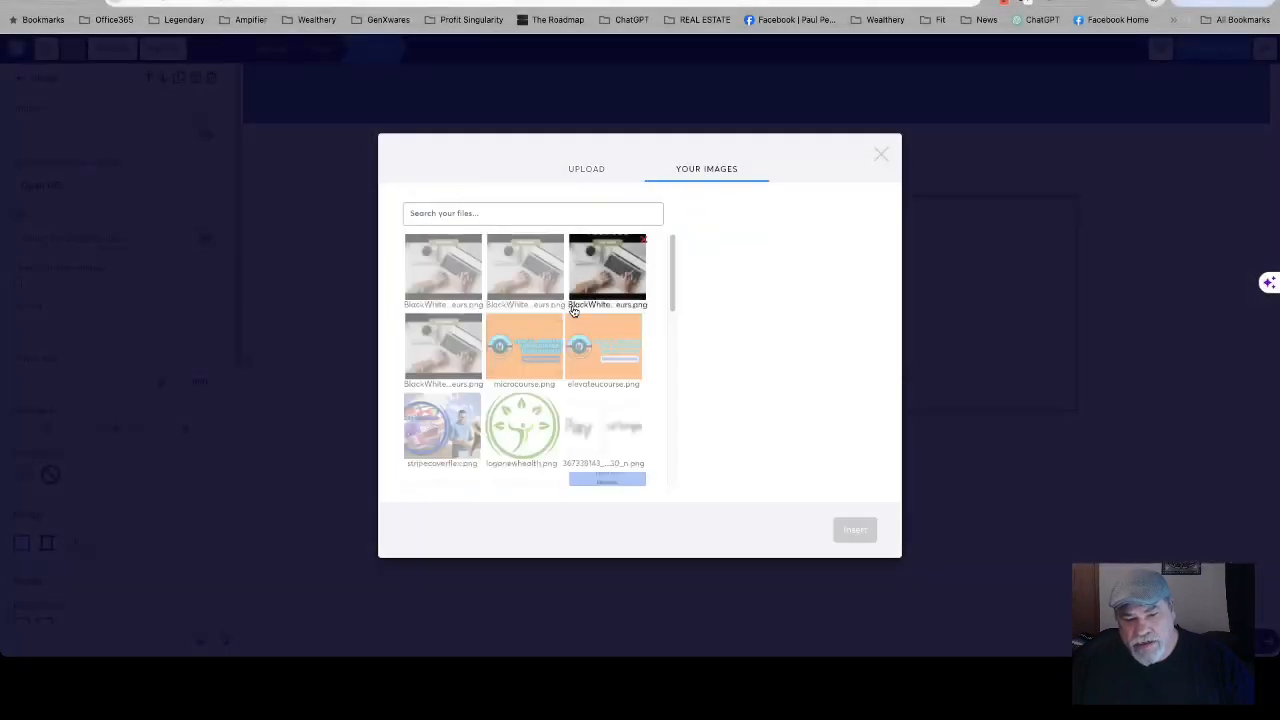
pyautogui.scroll(-5, 567, 320)
pyautogui.scroll(-3, 566, 327)
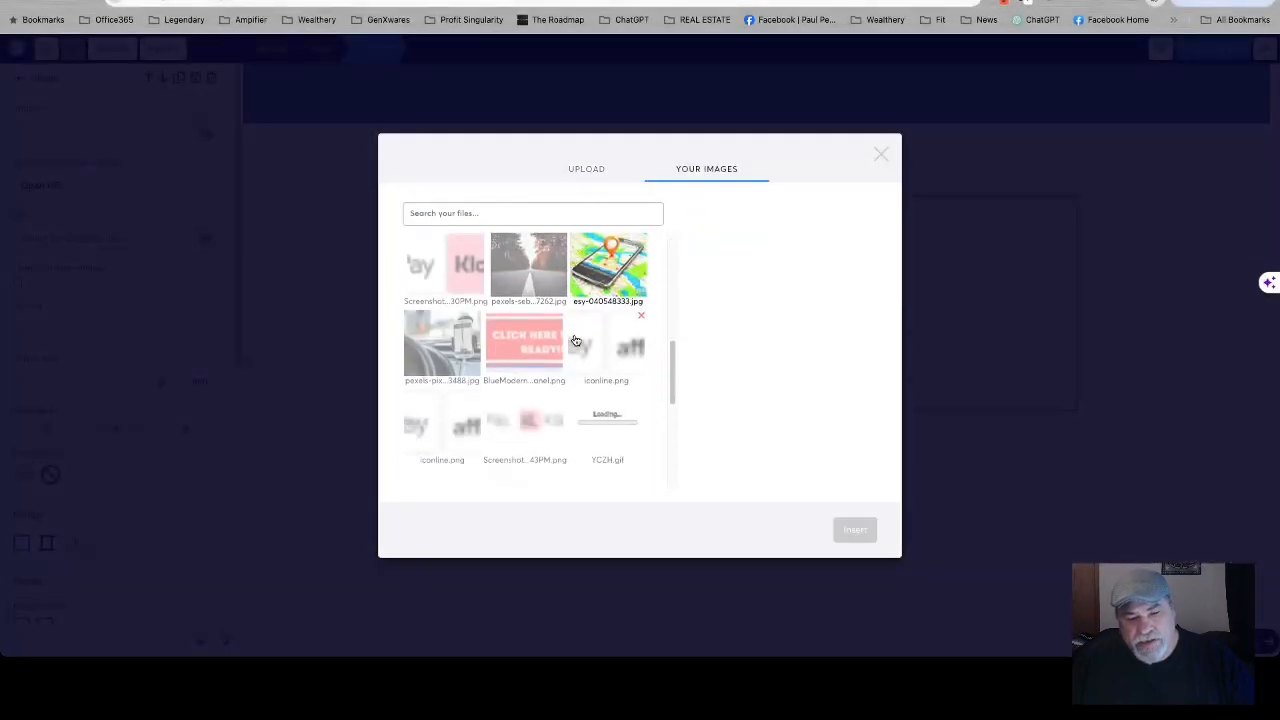
pyautogui.click(613, 395)
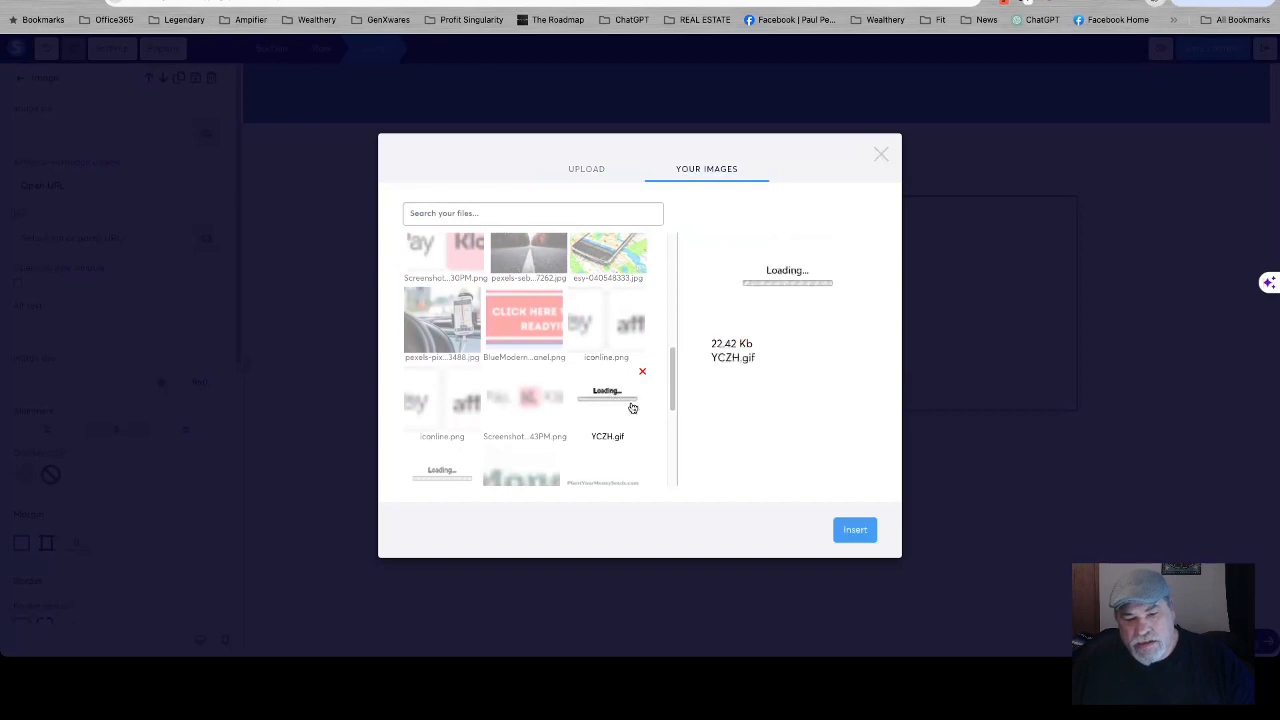
pyautogui.click(850, 530)
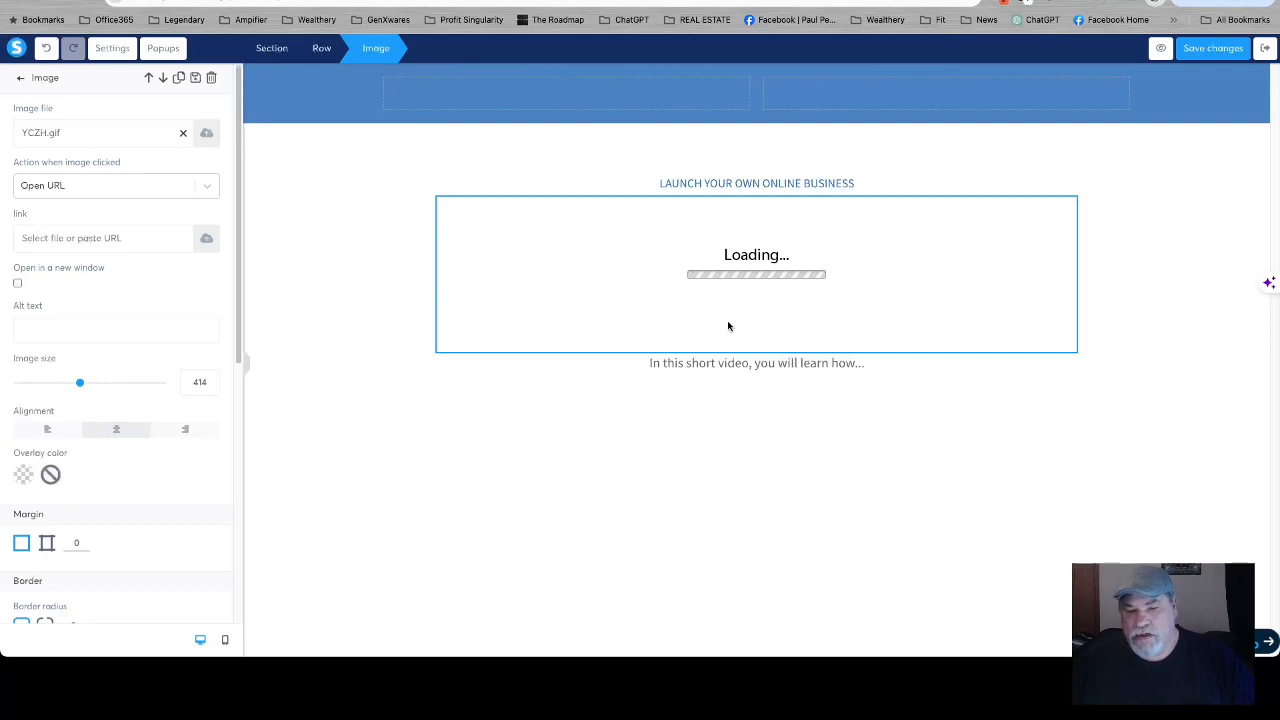
pyautogui.click(708, 366)
# Replace the 'In this short video' subtitle with 'Your products will be ready shortly…'
pyautogui.click(708, 366)
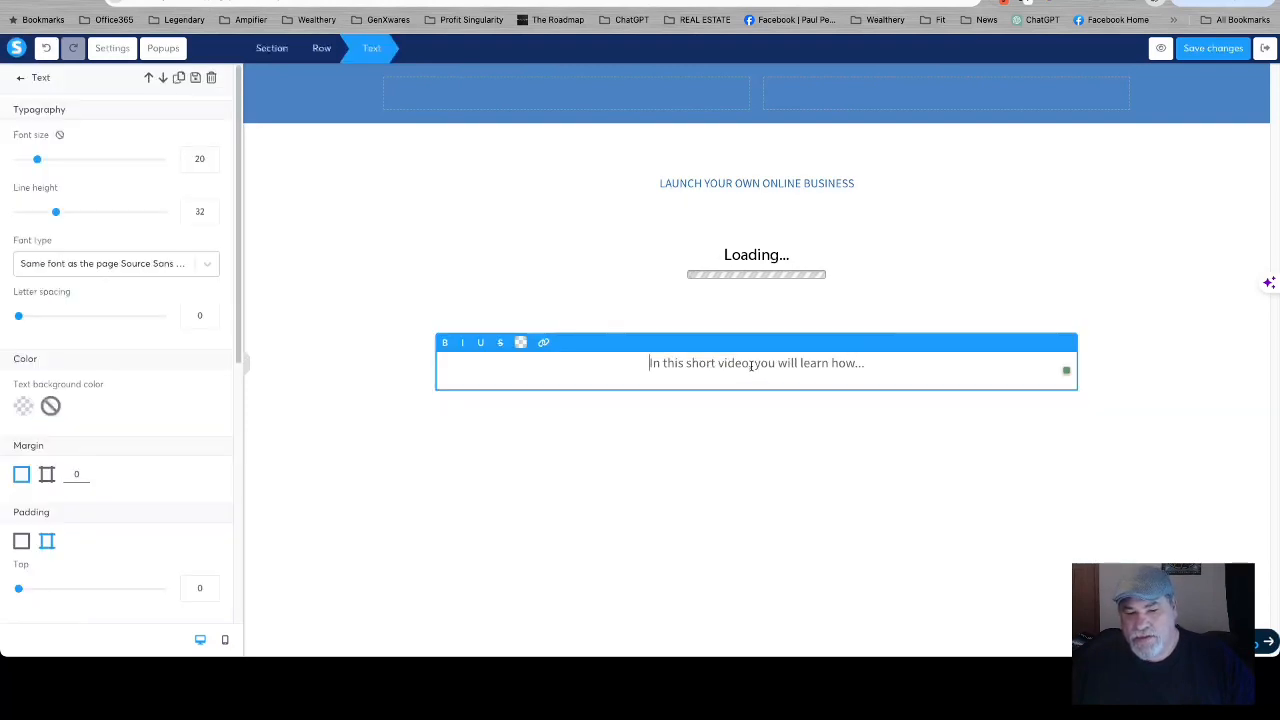
pyautogui.click(752, 365)
pyautogui.write(',')
pyautogui.moveTo(856, 363); pyautogui.dragTo(647, 357)
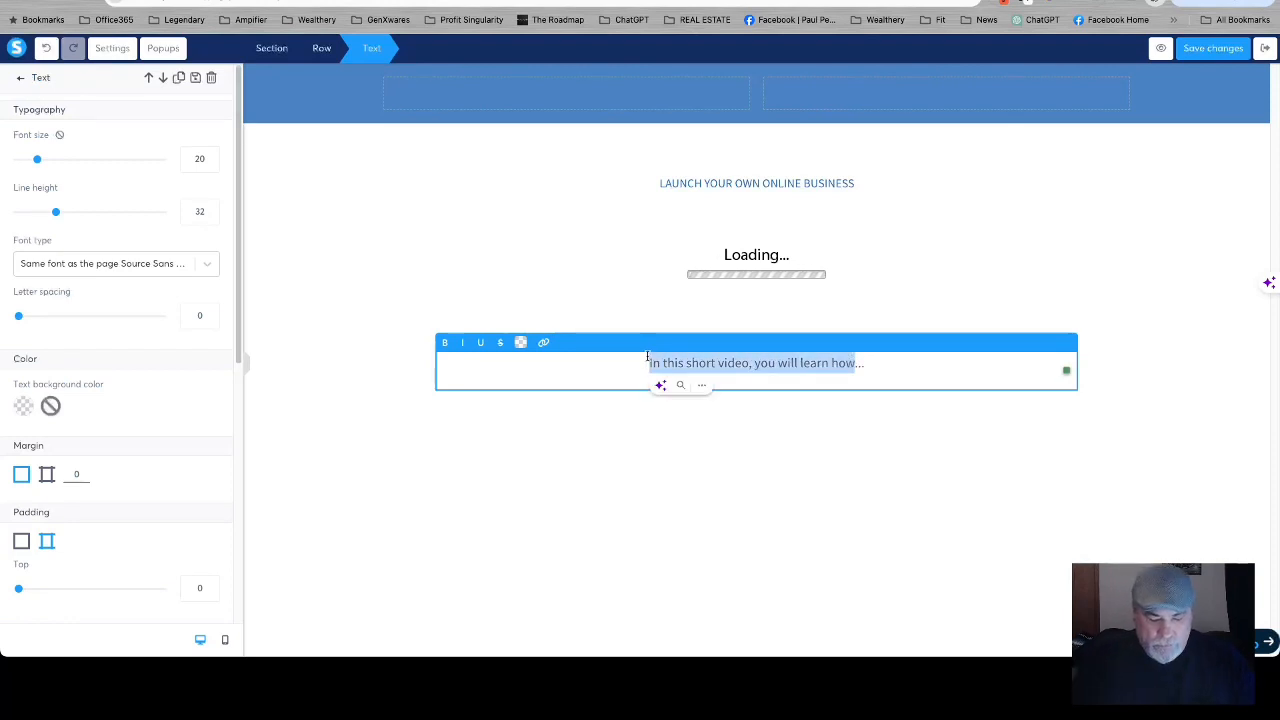
pyautogui.press('BackSpace')
pyautogui.write('Your')
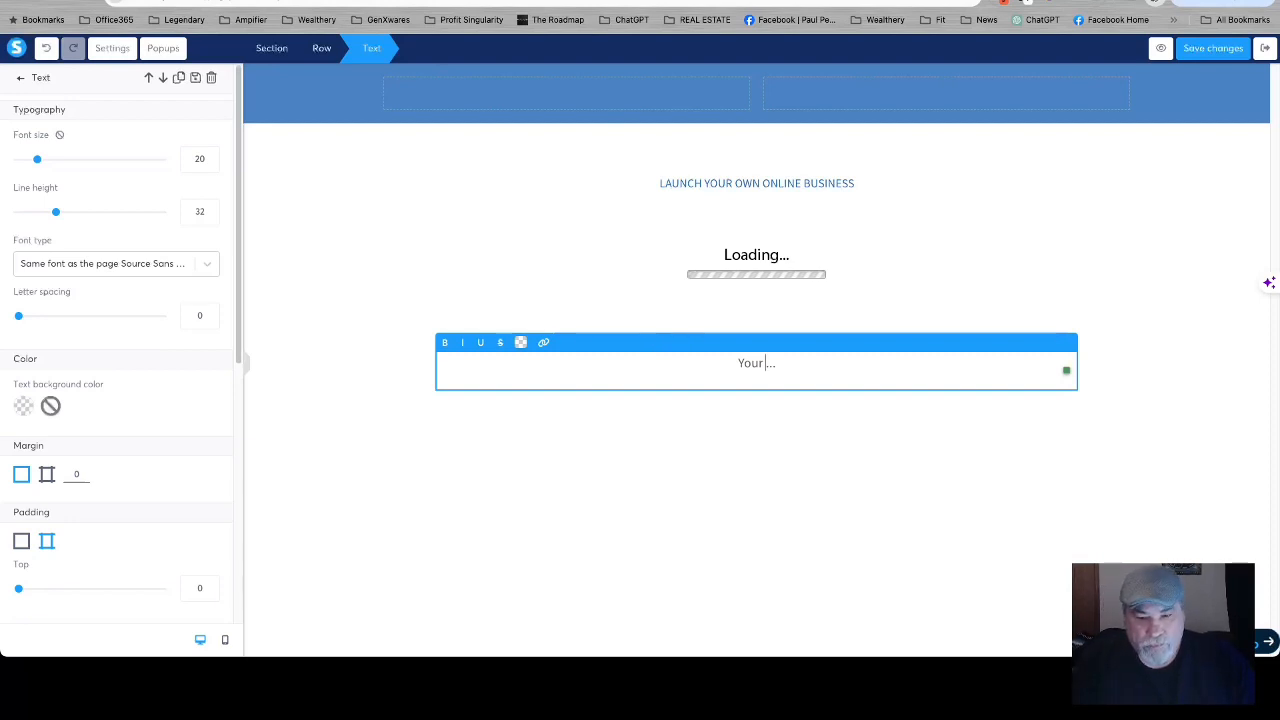
pyautogui.write(' products wil')
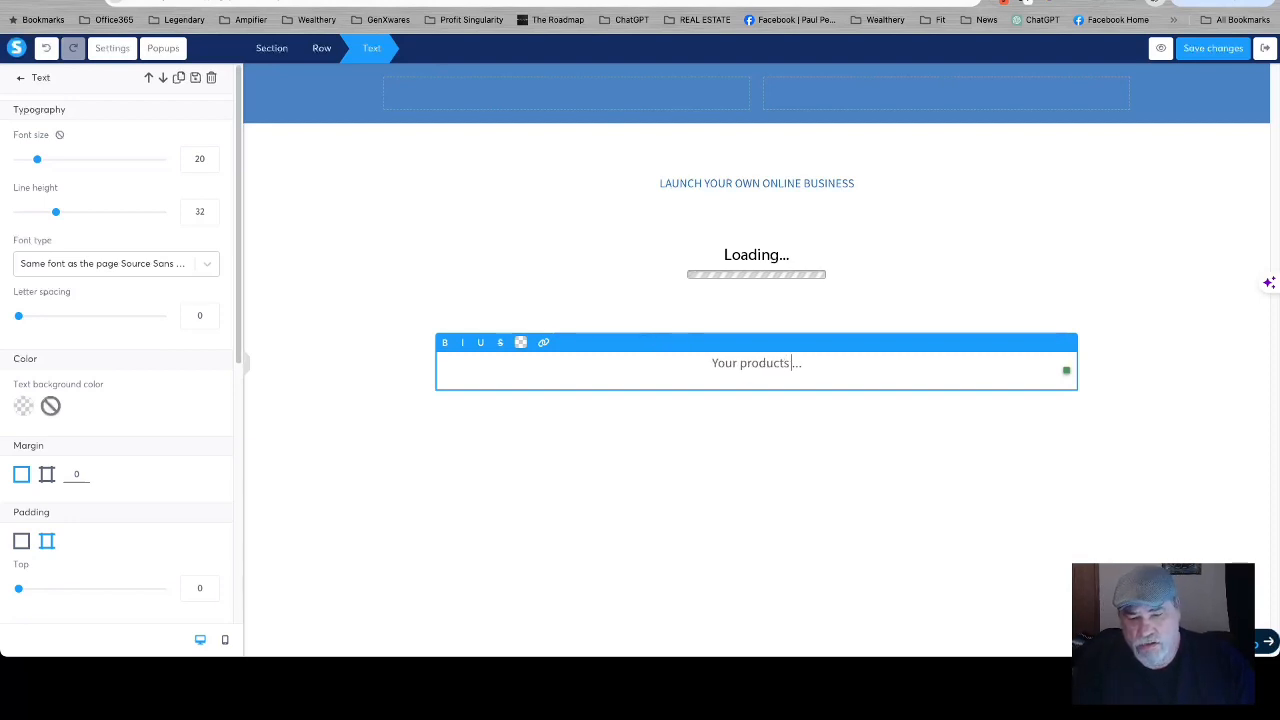
pyautogui.write('l be re')
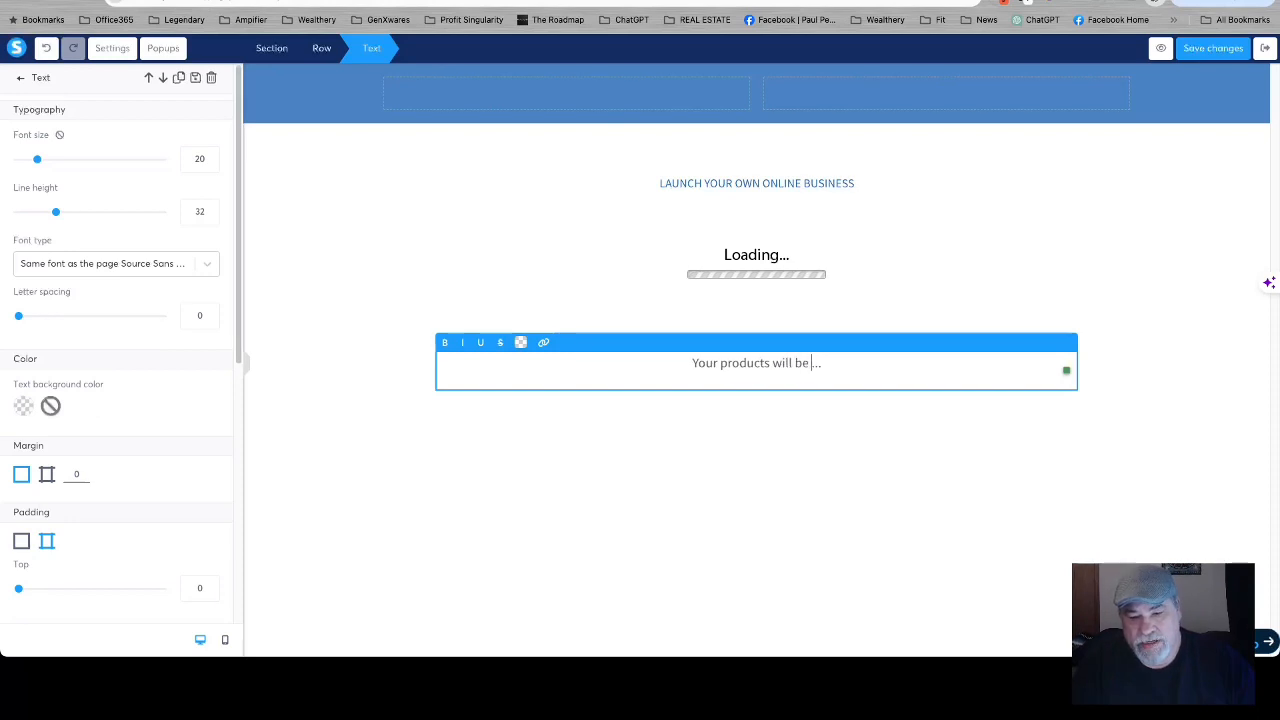
pyautogui.write('ady sh')
pyautogui.write('ortly')
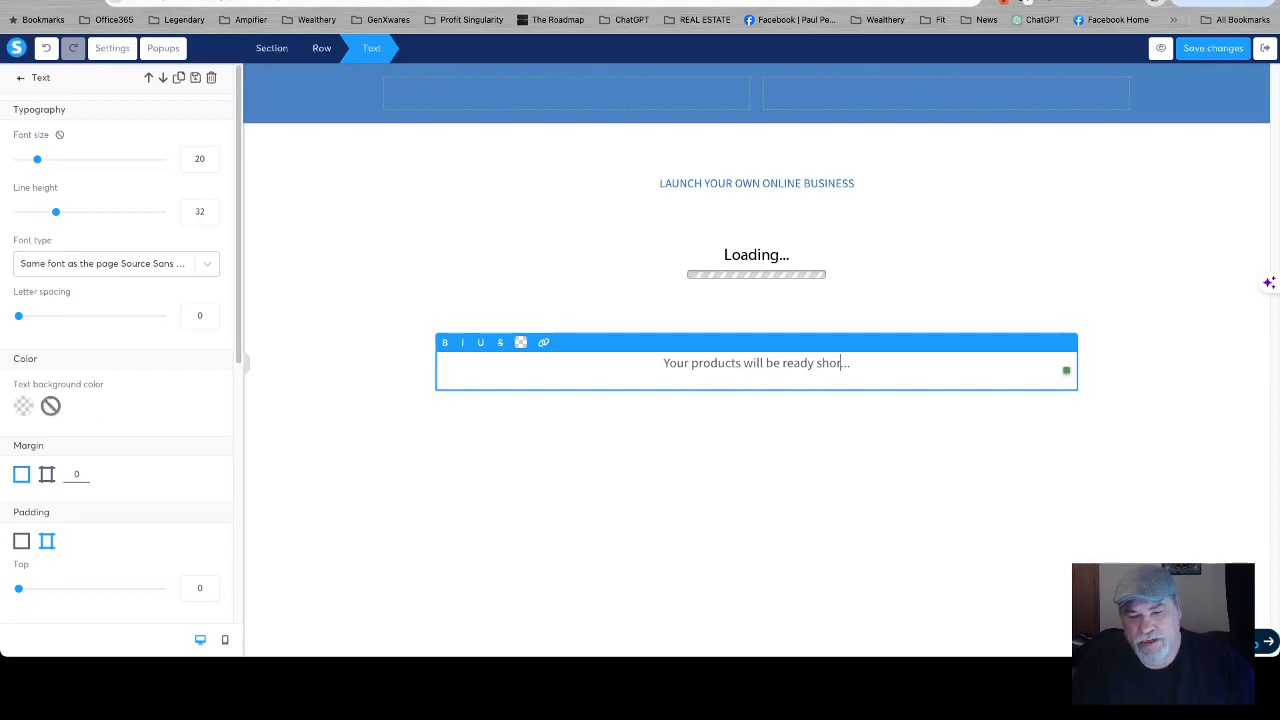
pyautogui.press('Delete')
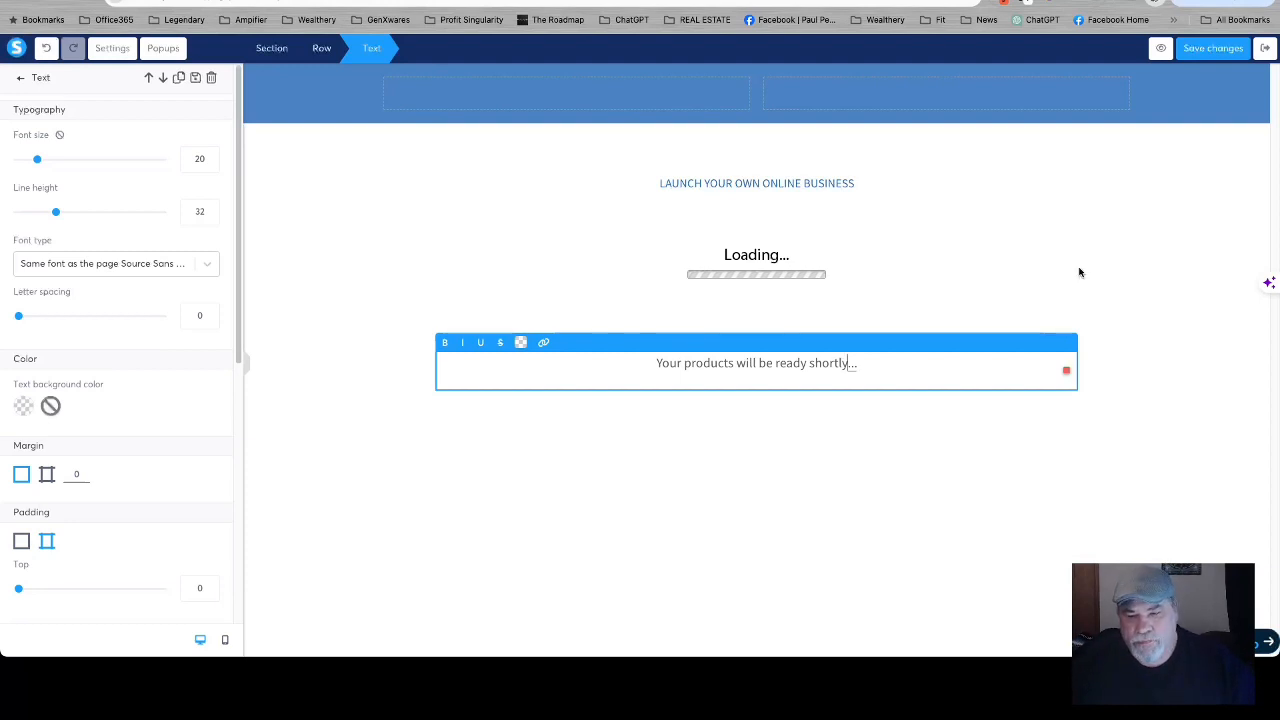
pyautogui.click(1157, 266)
pyautogui.click(771, 428)
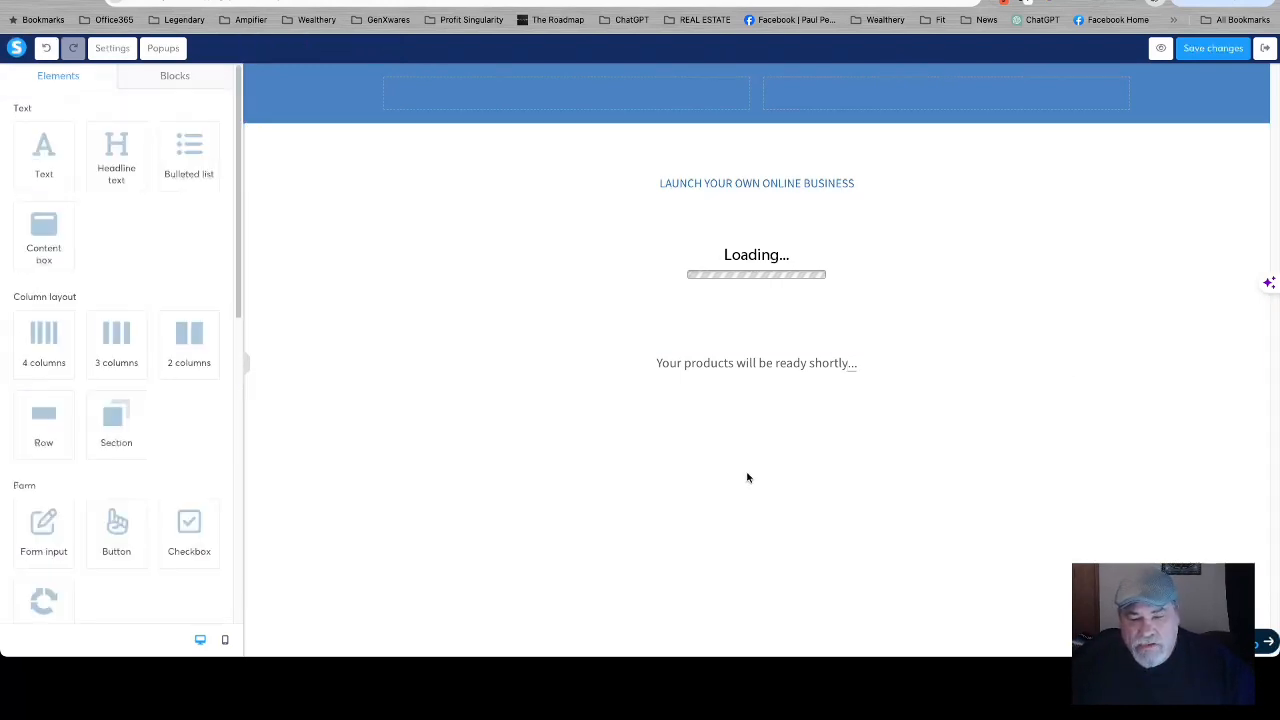
# Drop a Countdown element above the products-ready text and open its settings
pyautogui.scroll(-5, 140, 394)
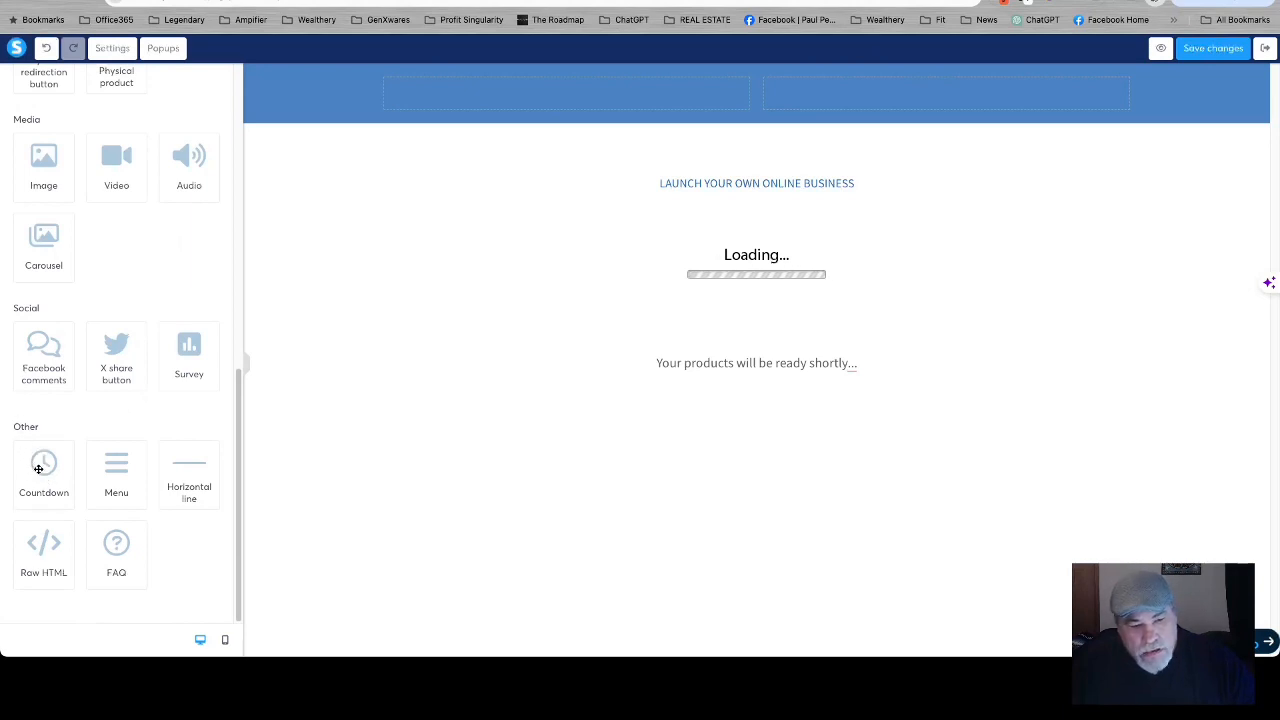
pyautogui.moveTo(39, 466); pyautogui.dragTo(685, 631)
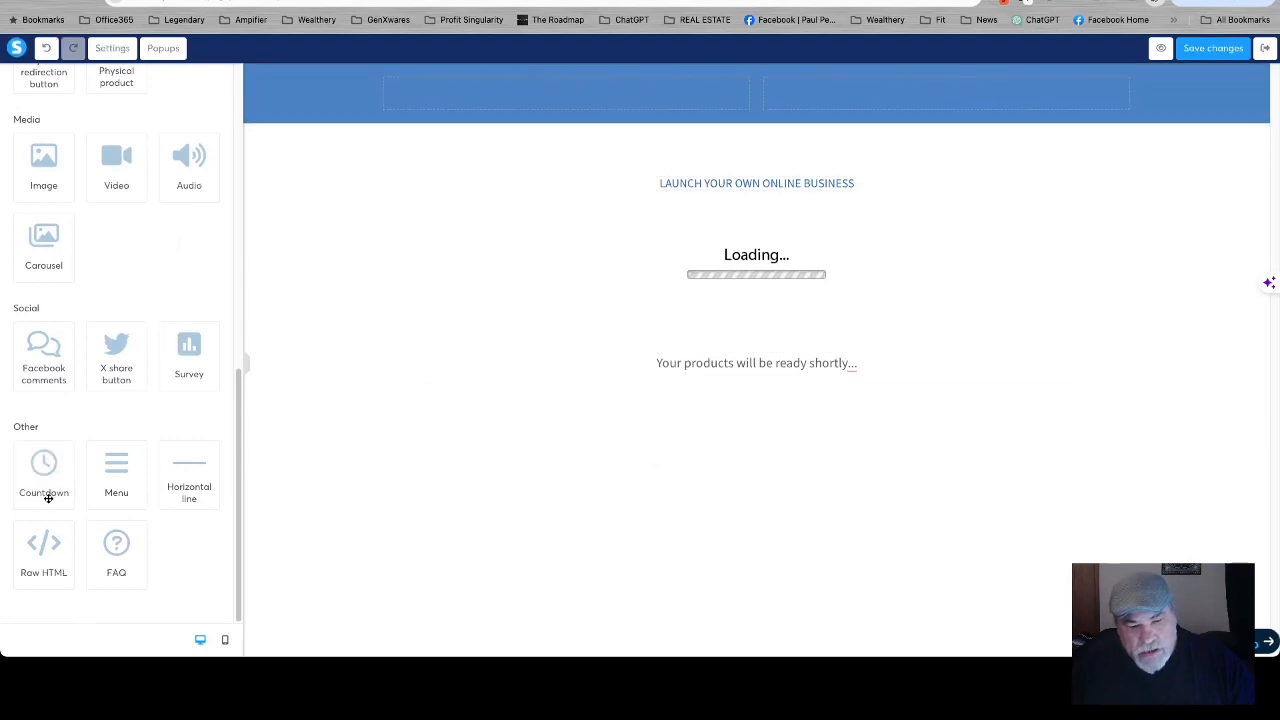
pyautogui.moveTo(40, 489); pyautogui.dragTo(777, 409)
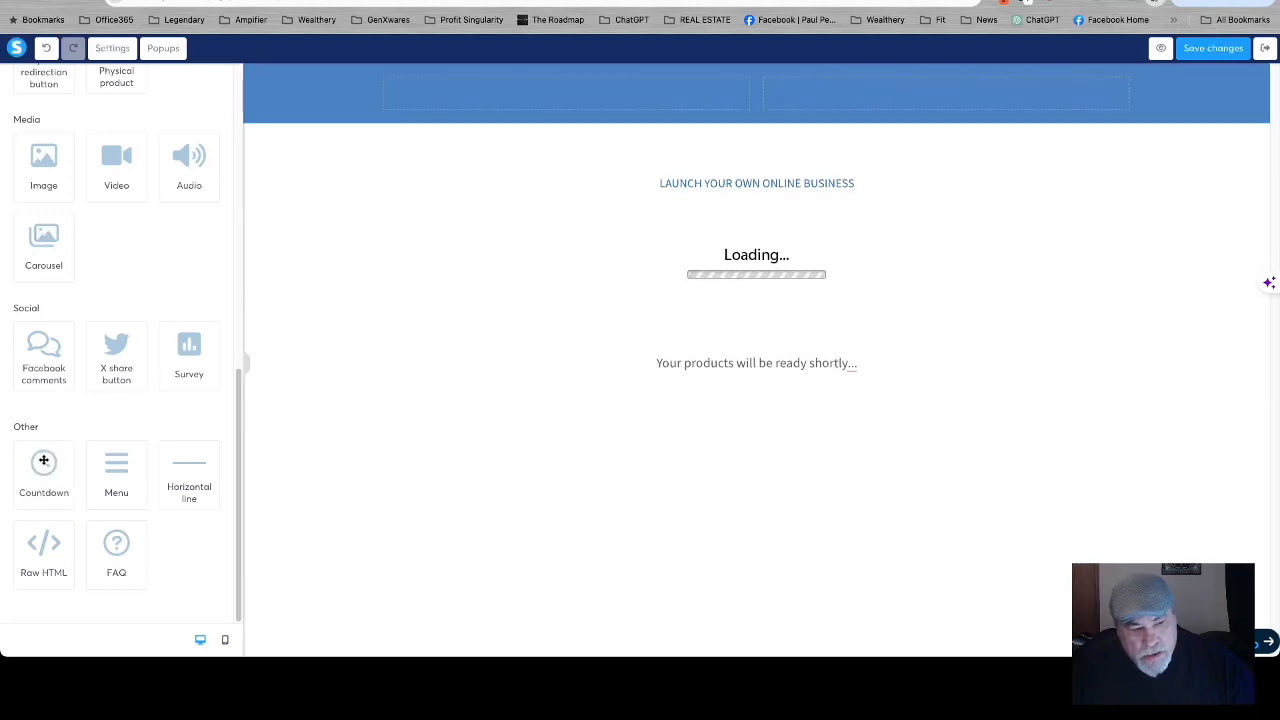
pyautogui.moveTo(43, 465); pyautogui.dragTo(784, 344)
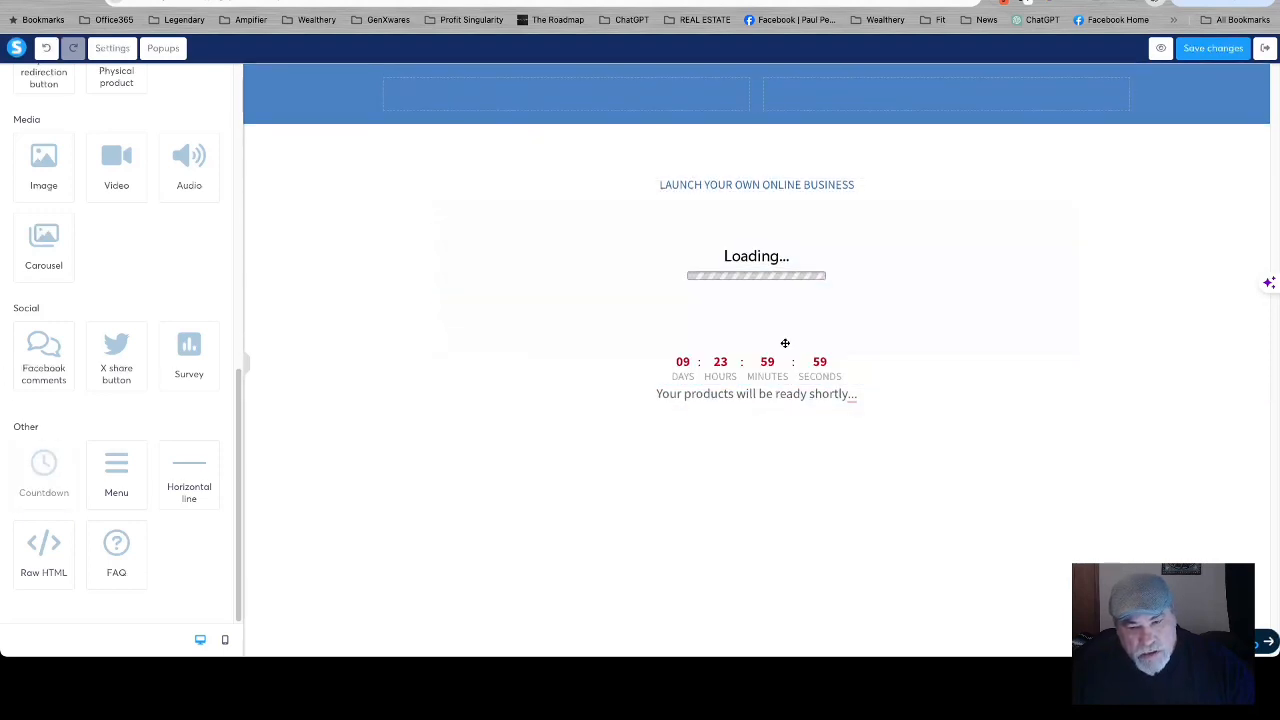
pyautogui.click(762, 394)
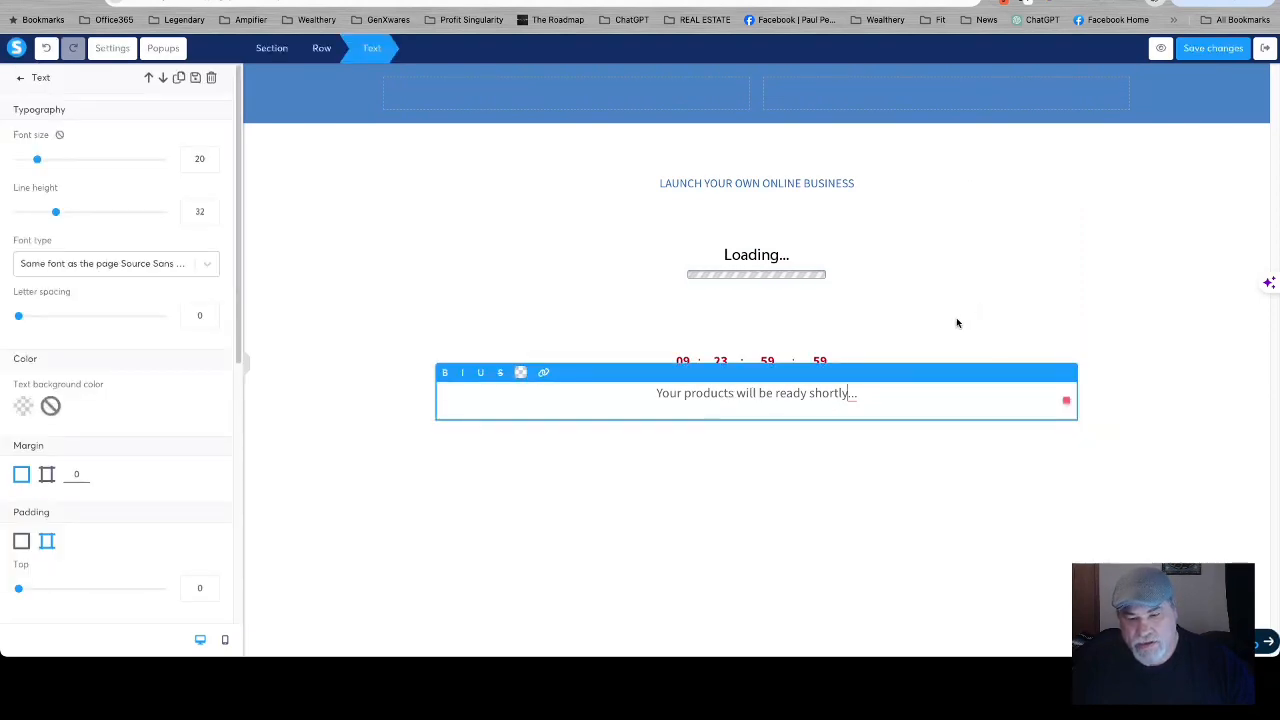
pyautogui.click(874, 506)
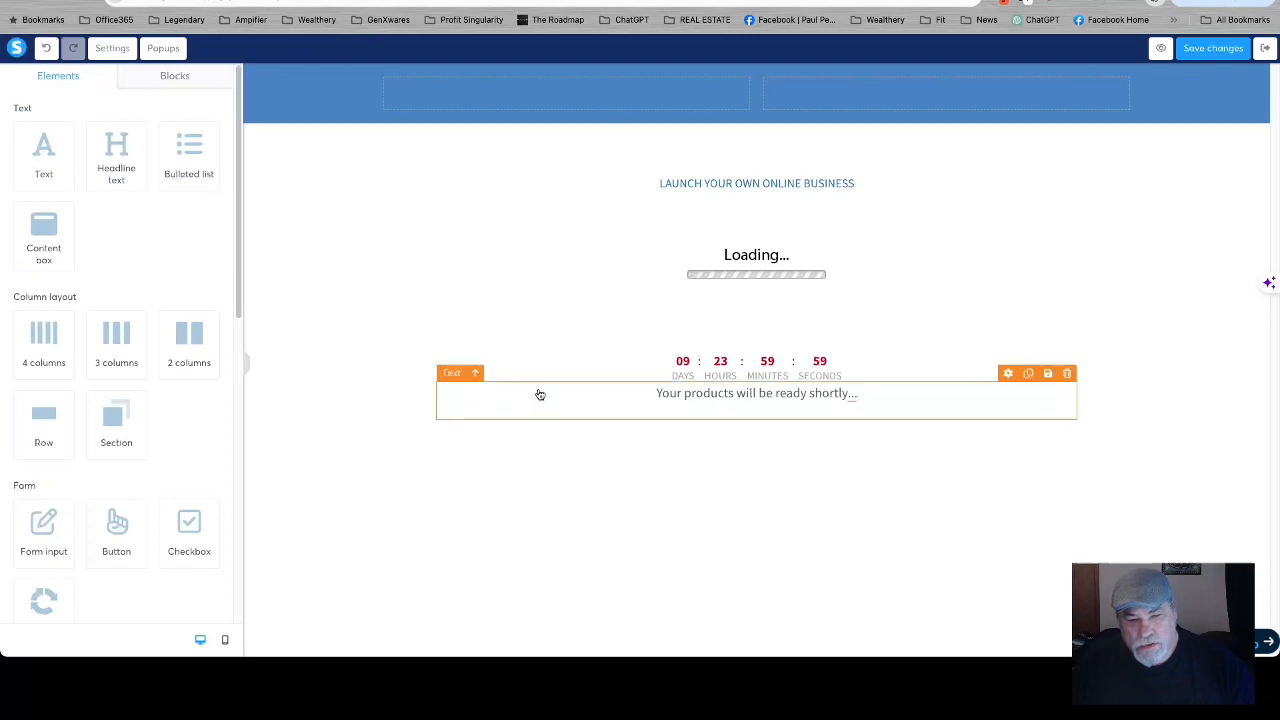
pyautogui.click(474, 379)
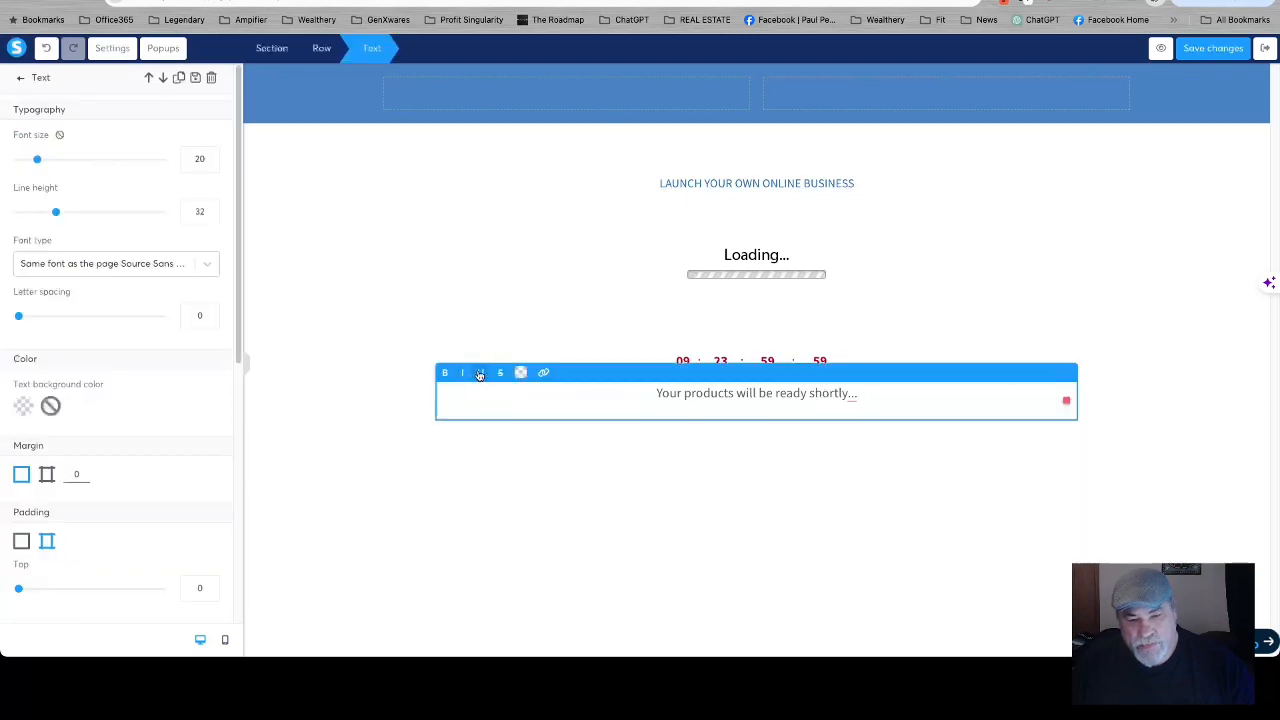
pyautogui.click(737, 500)
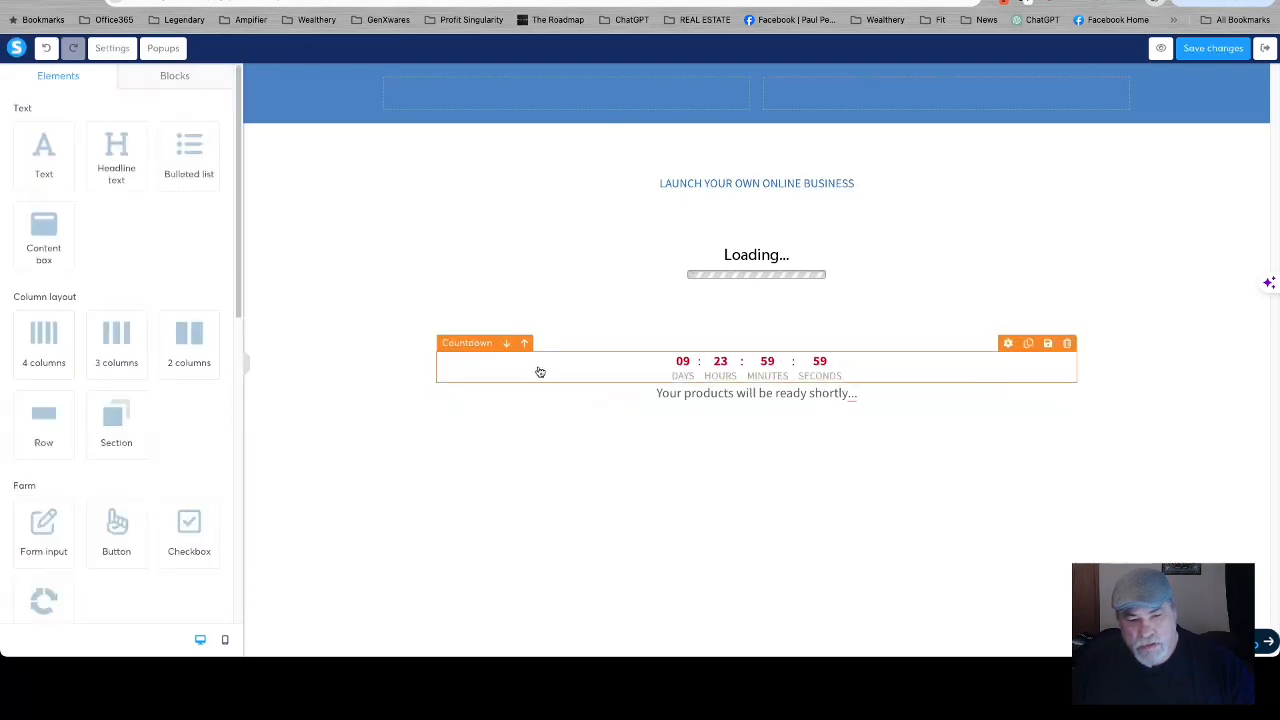
pyautogui.click(503, 343)
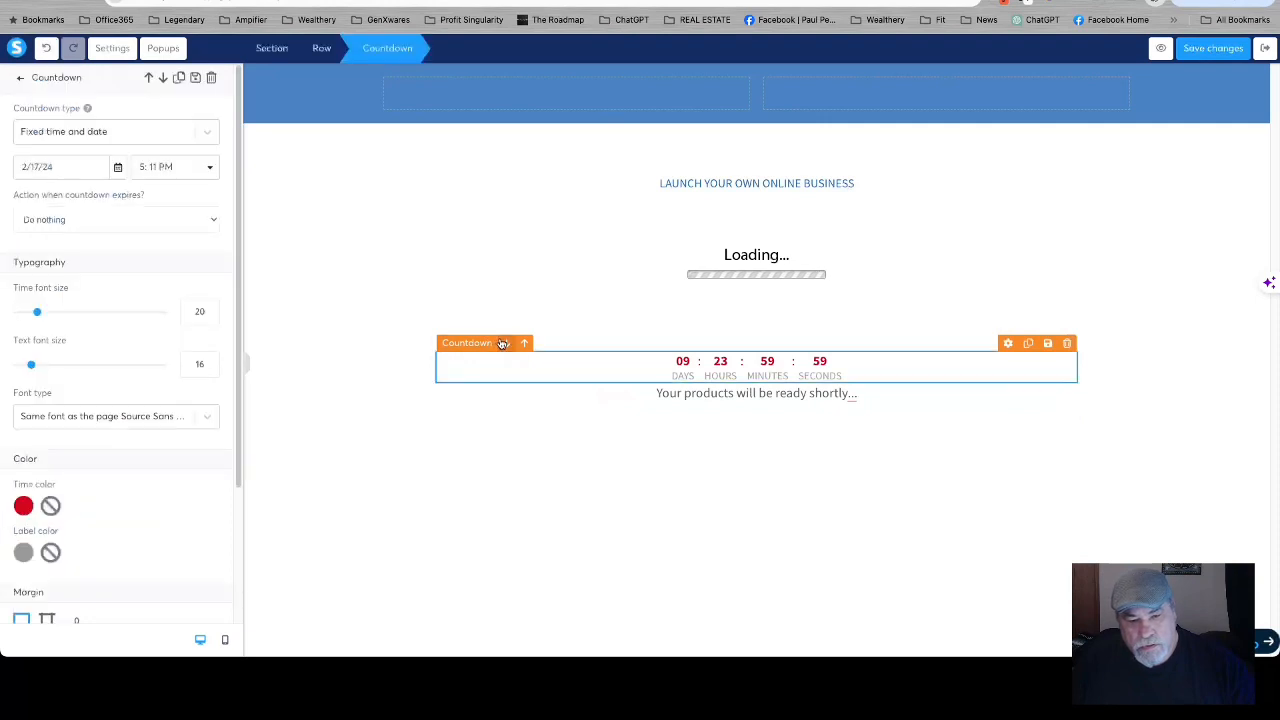
# Make the countdown a Delay timer of 0 hours and 5 seconds
pyautogui.click(760, 458)
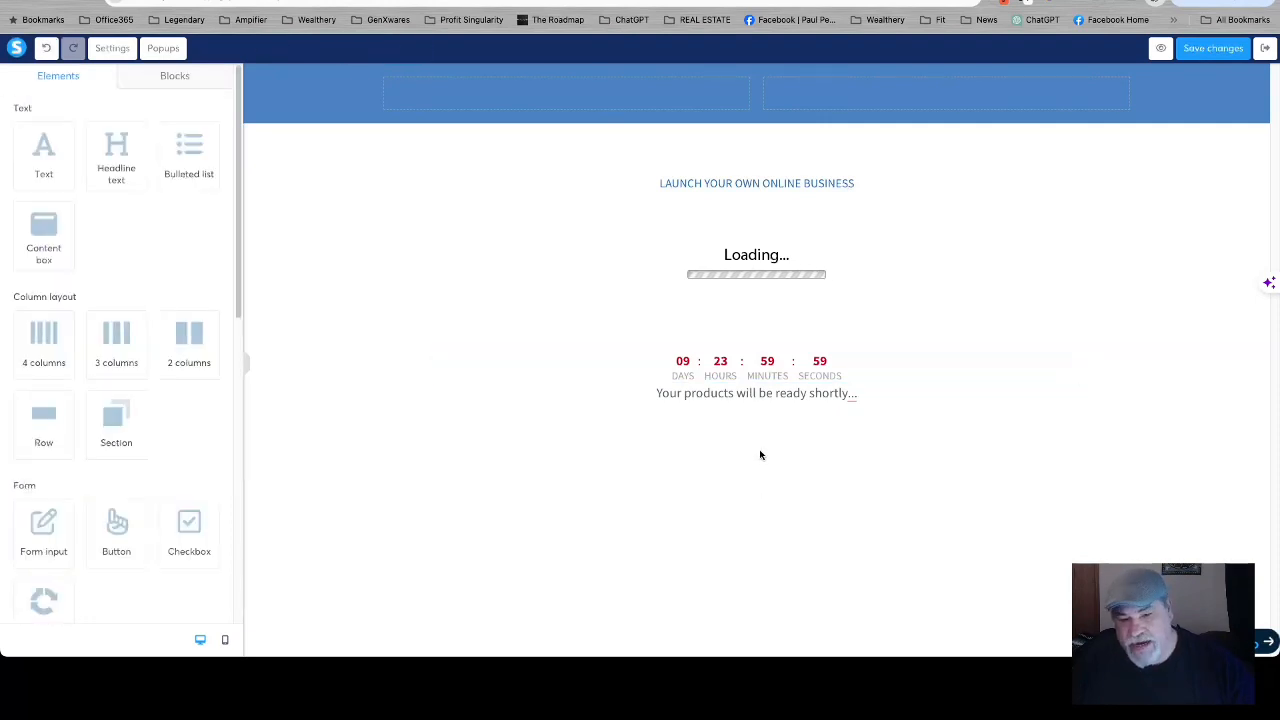
pyautogui.click(737, 379)
pyautogui.click(737, 378)
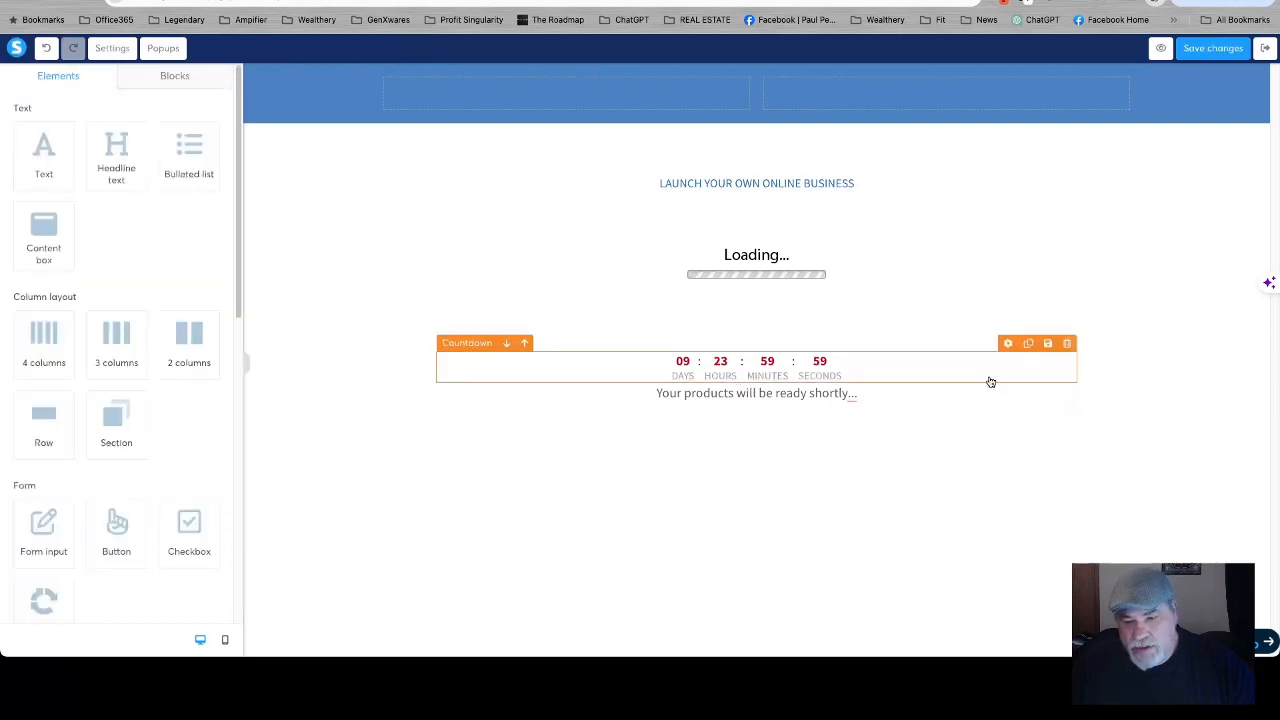
pyautogui.click(1008, 344)
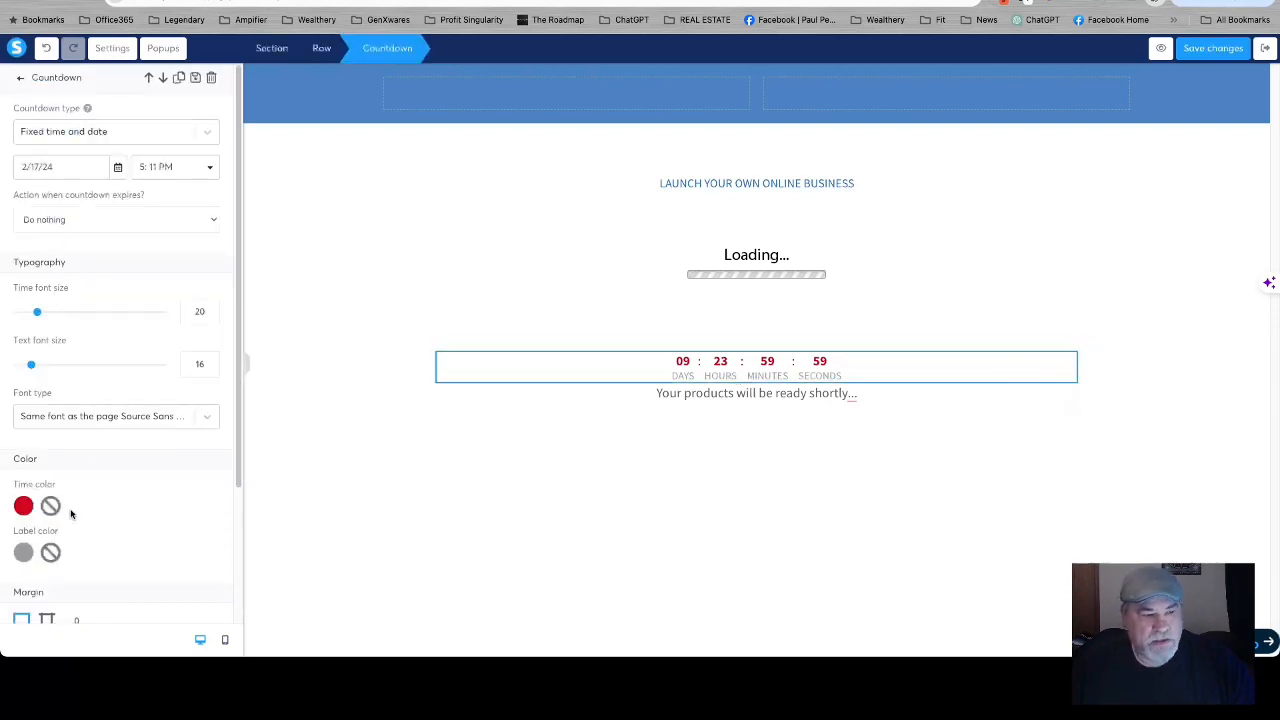
pyautogui.click(73, 135)
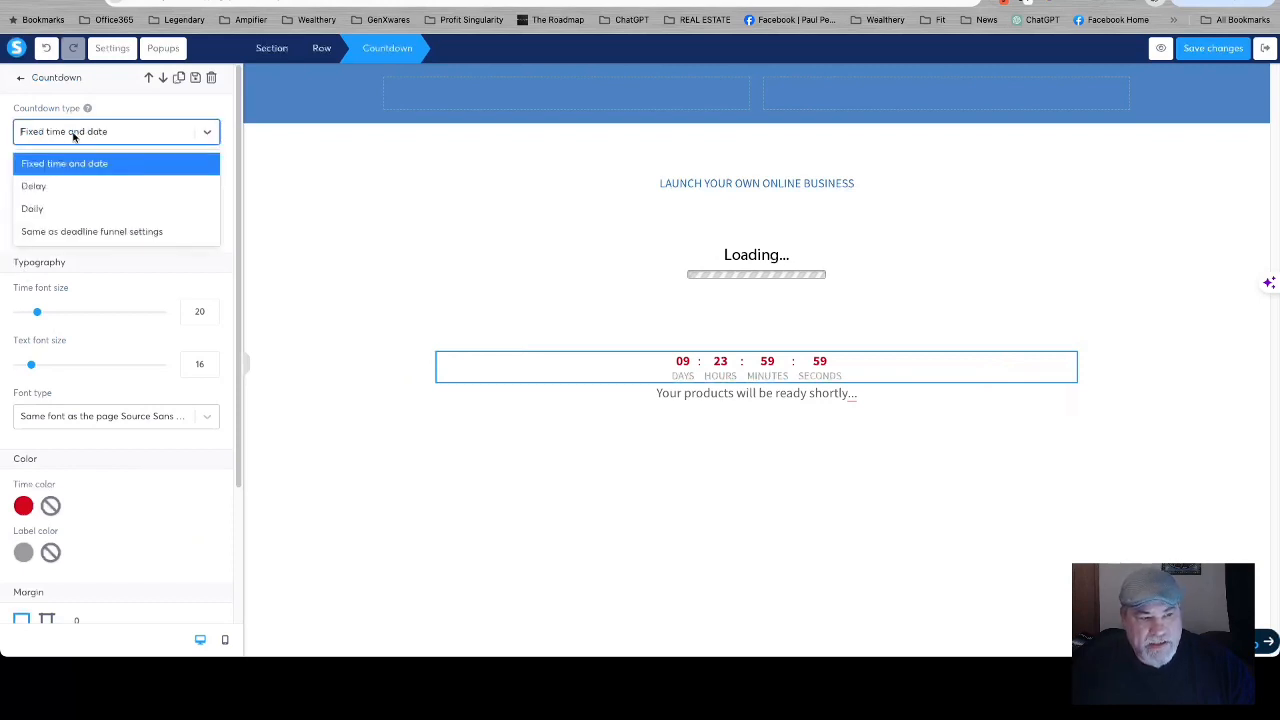
pyautogui.click(62, 188)
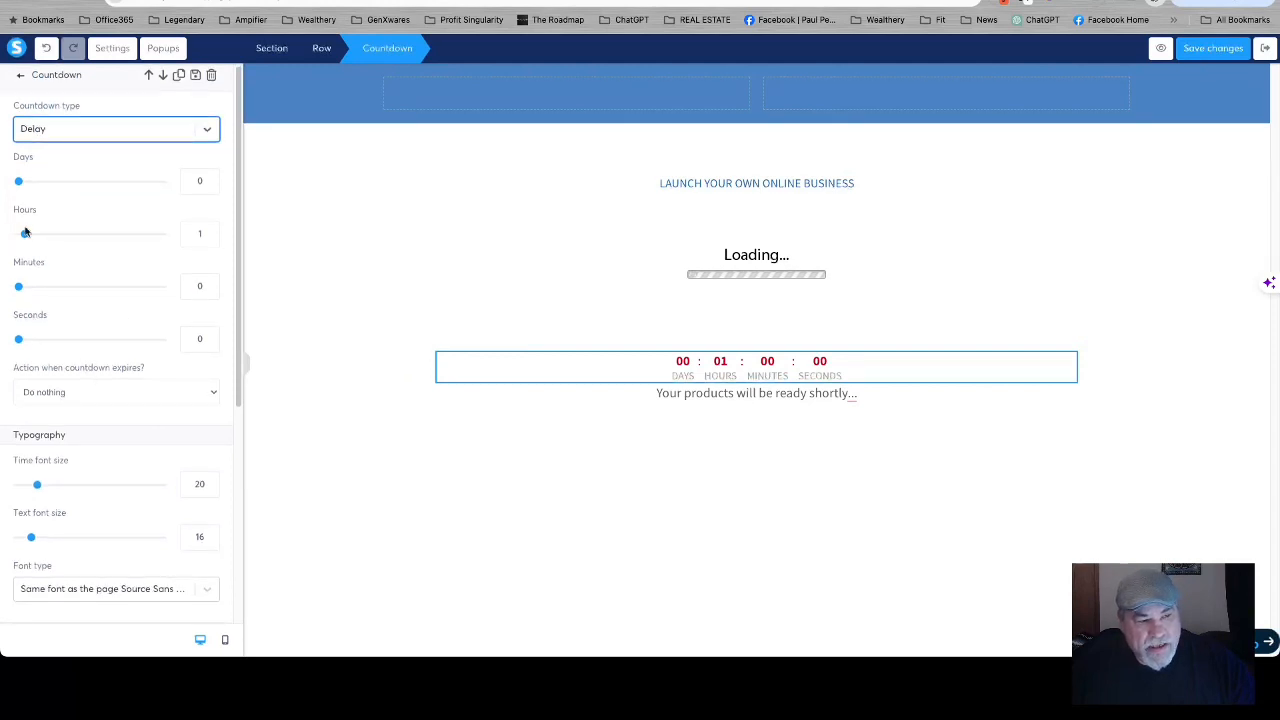
pyautogui.moveTo(24, 235); pyautogui.dragTo(14, 237)
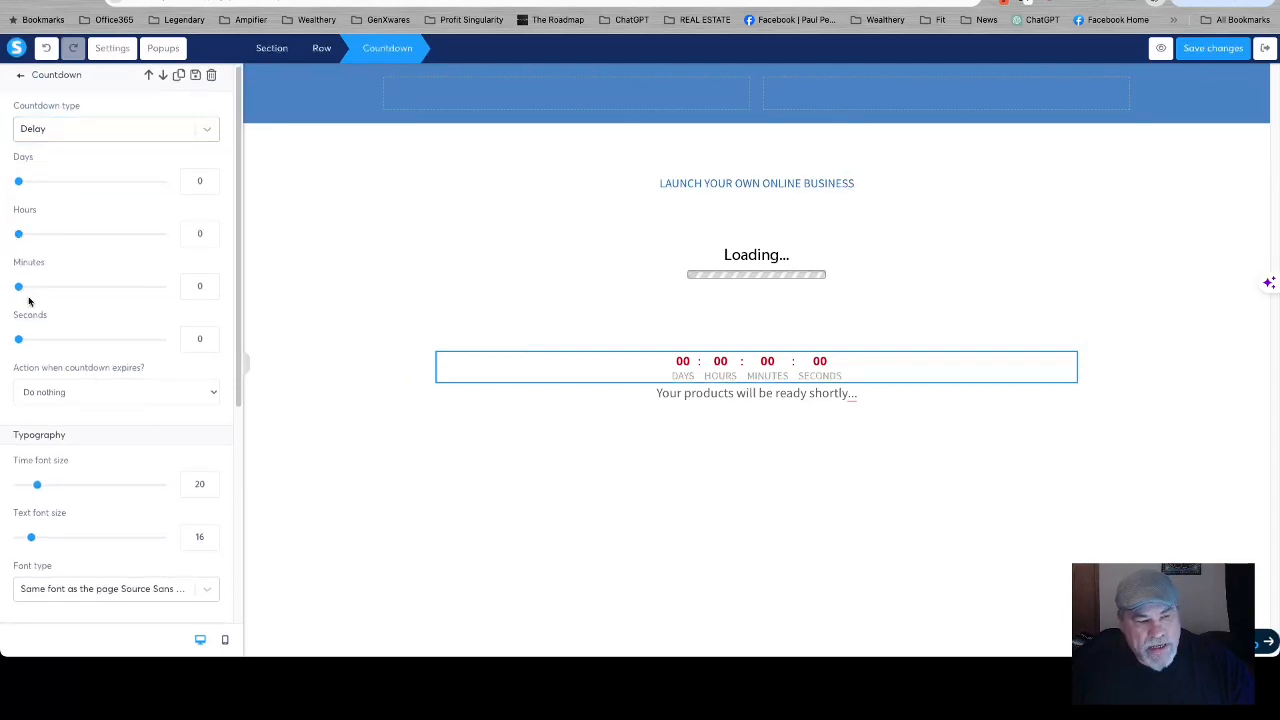
pyautogui.click(211, 336)
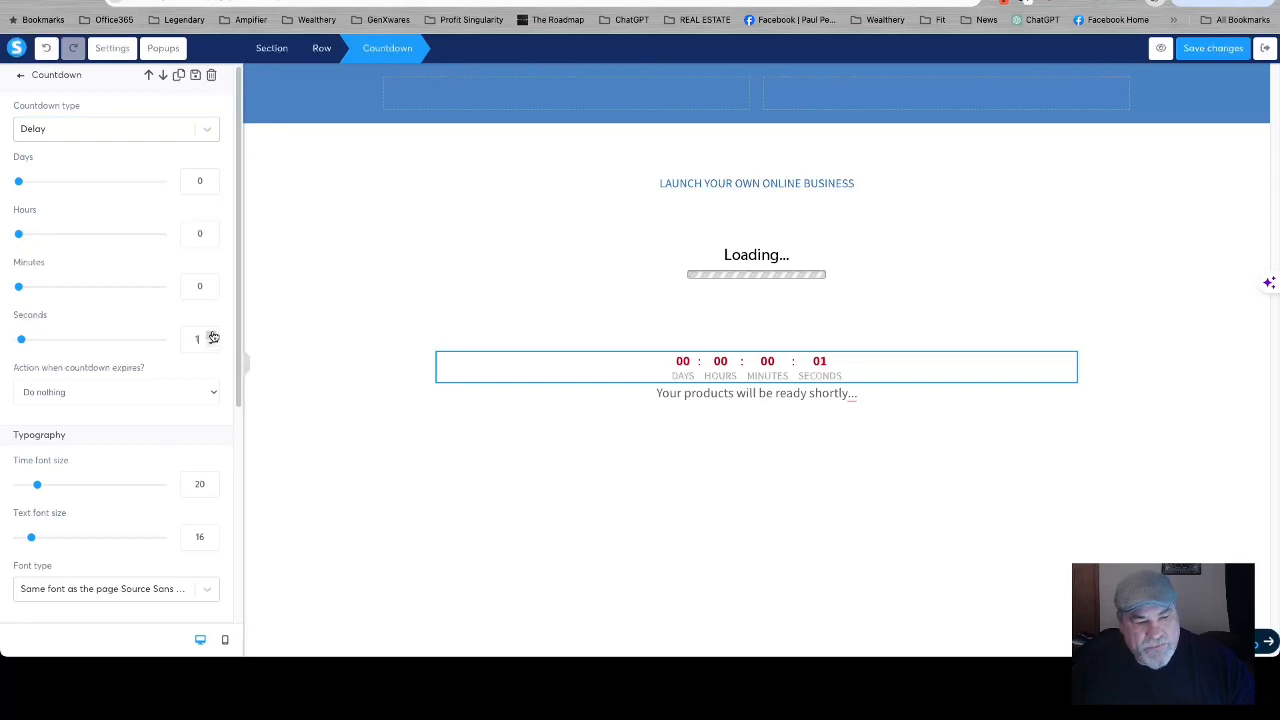
pyautogui.click(213, 336)
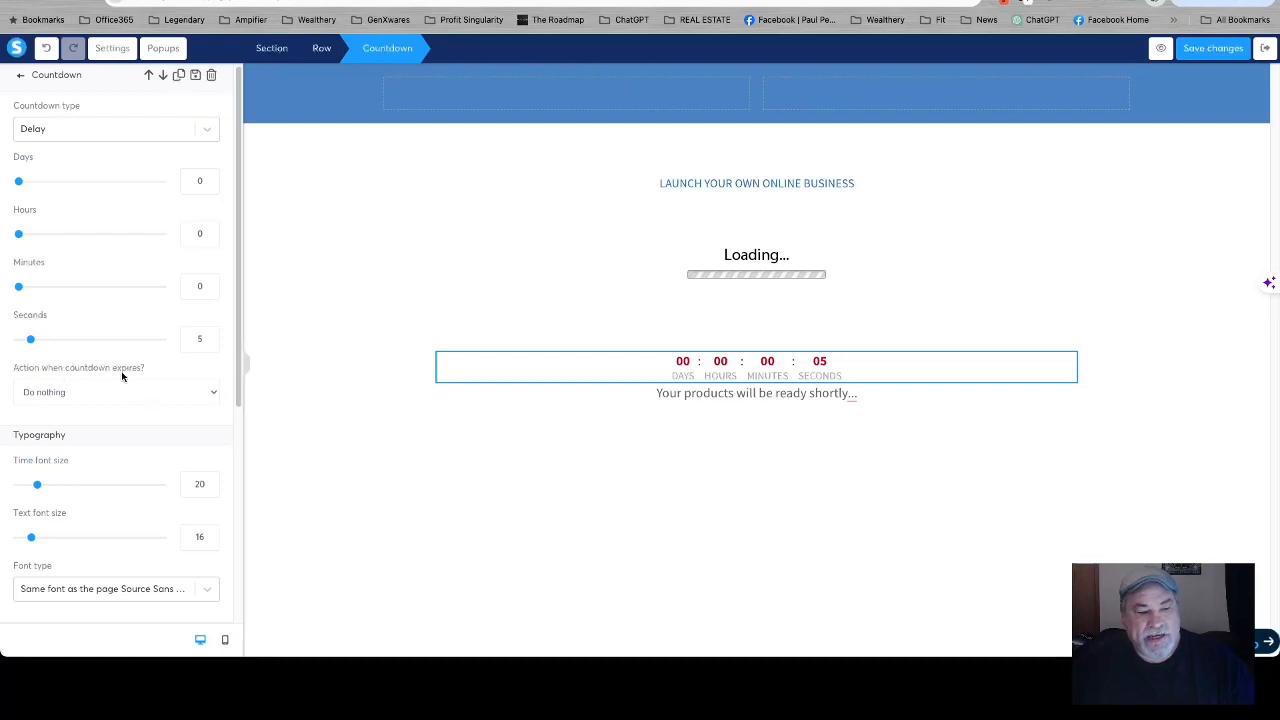
# Set the countdown to redirect to the pasted sales page URL on expiry and save
pyautogui.click(96, 405)
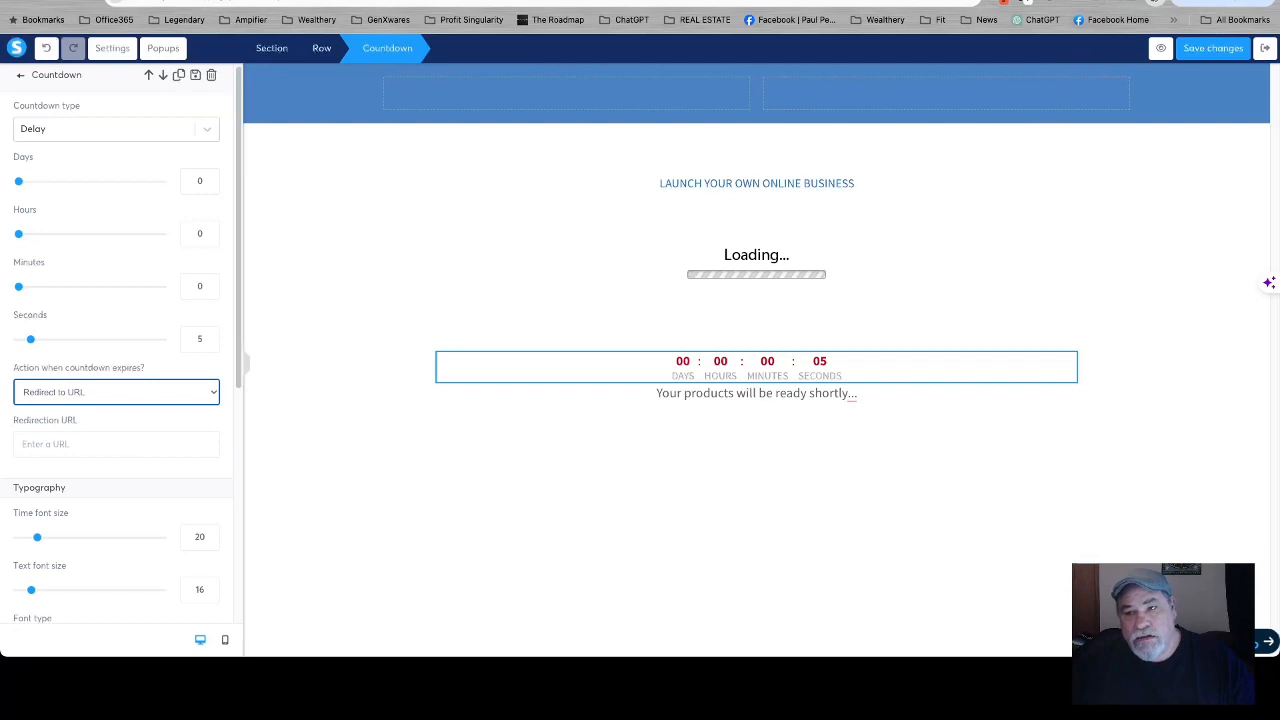
pyautogui.click(976, 1)
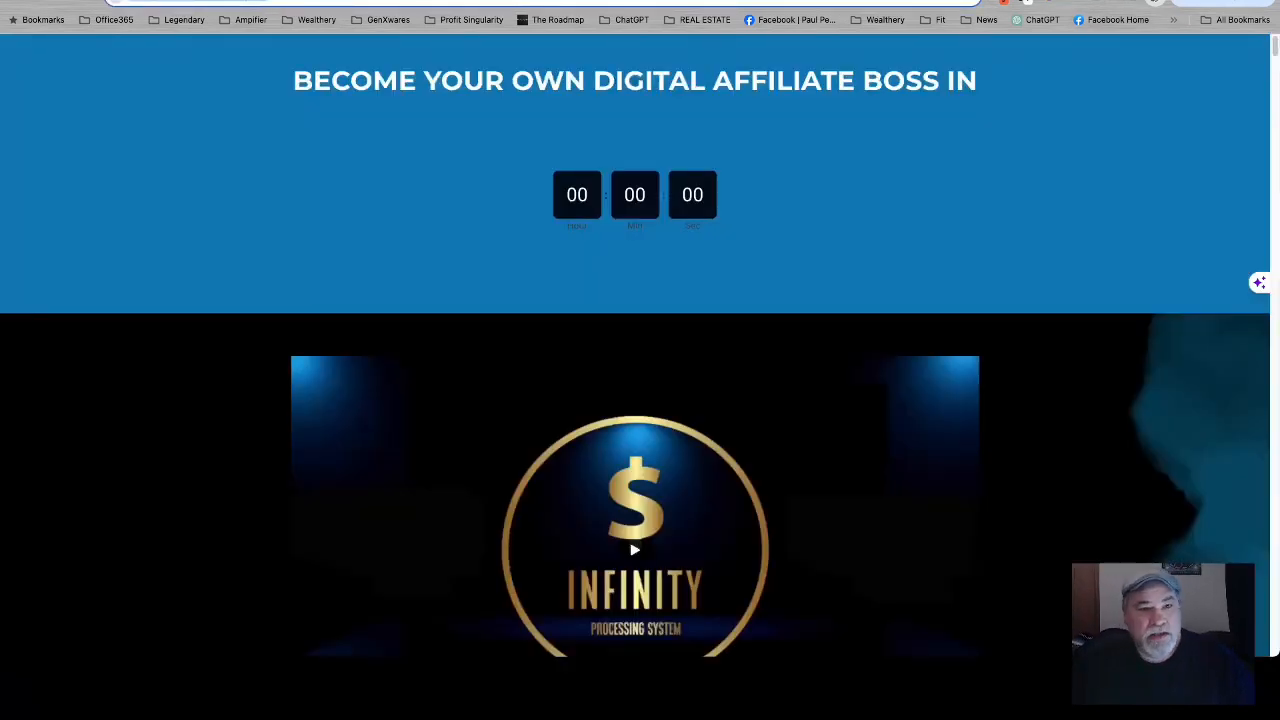
pyautogui.click(320, 1)
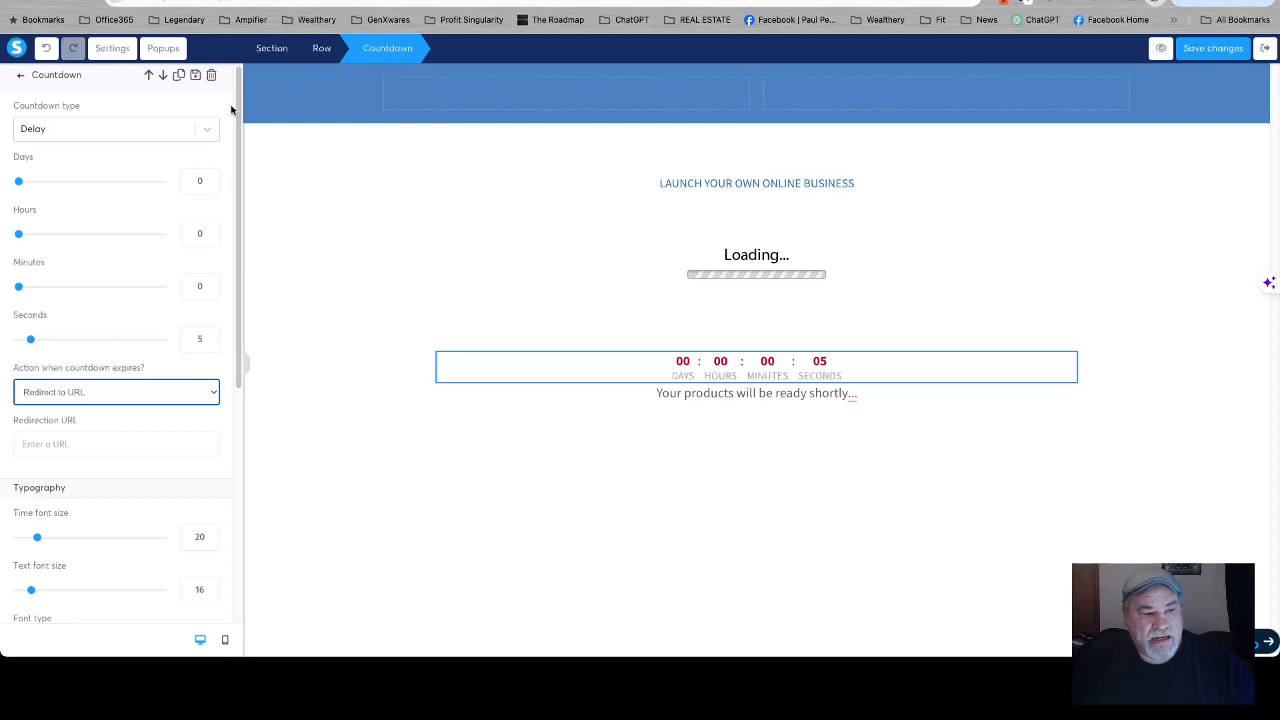
pyautogui.click(92, 400)
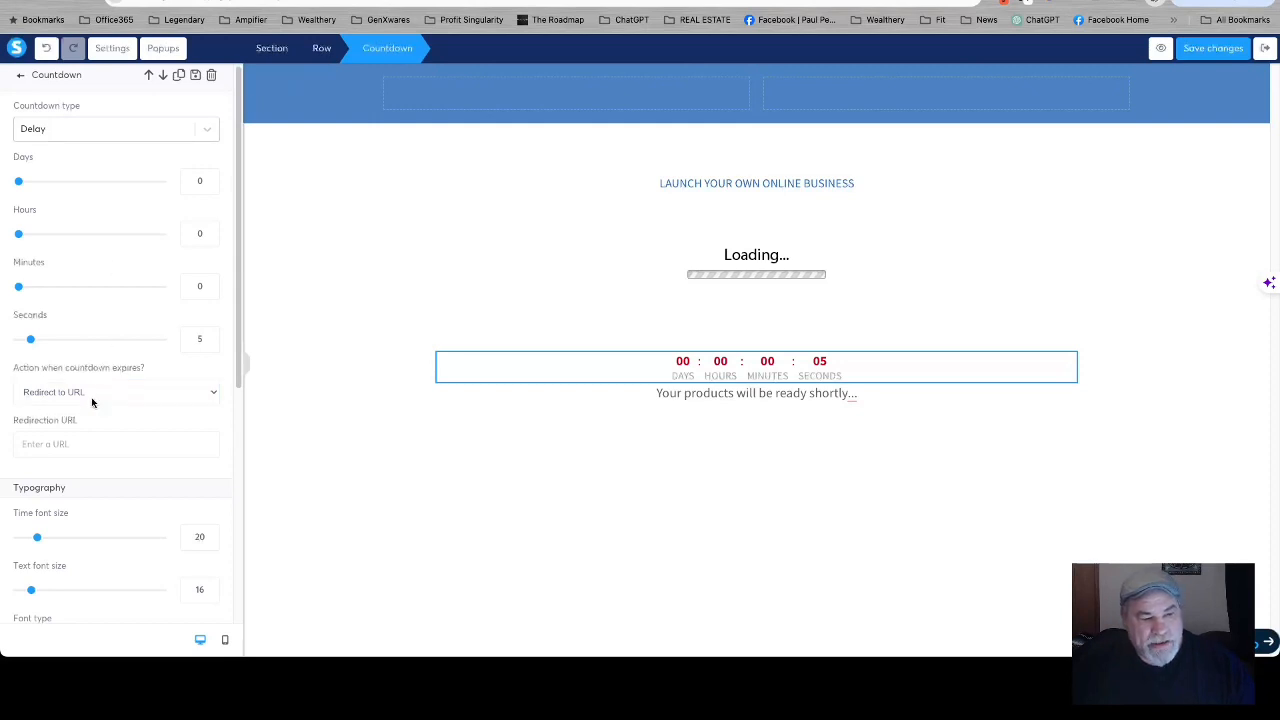
pyautogui.click(49, 445)
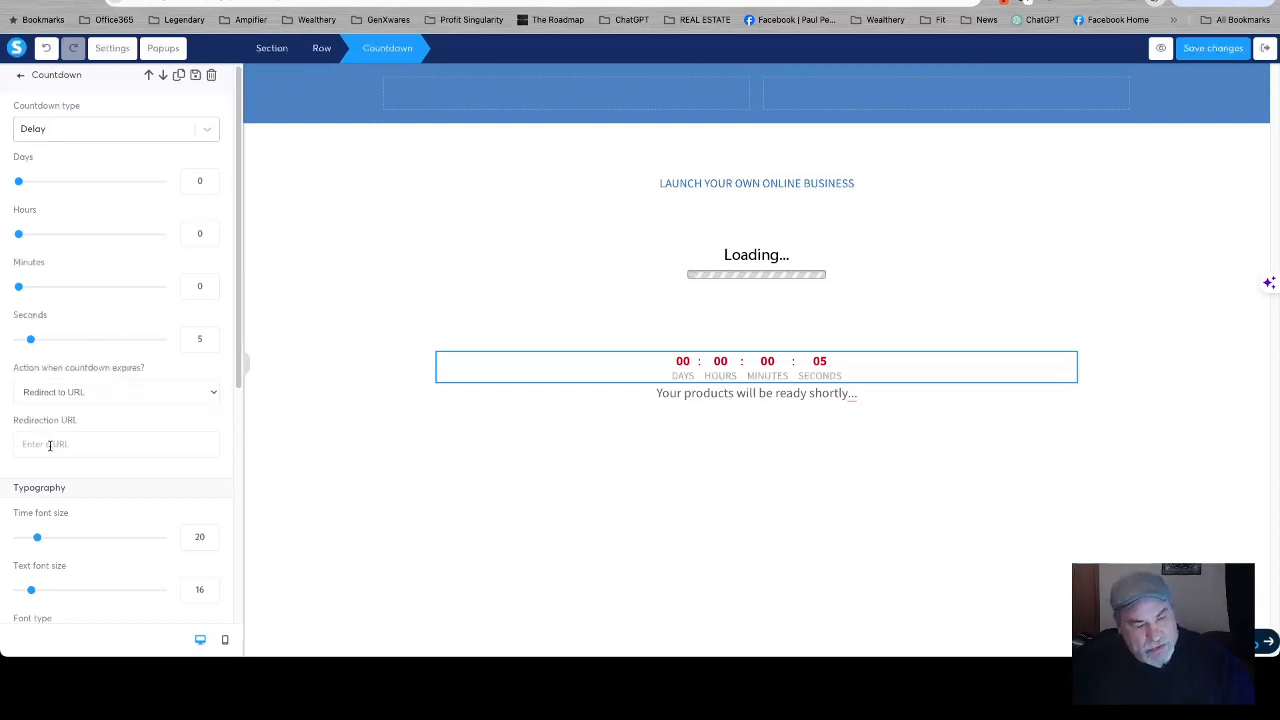
pyautogui.write('https://www.infinitymarketsystem.com/paul/')
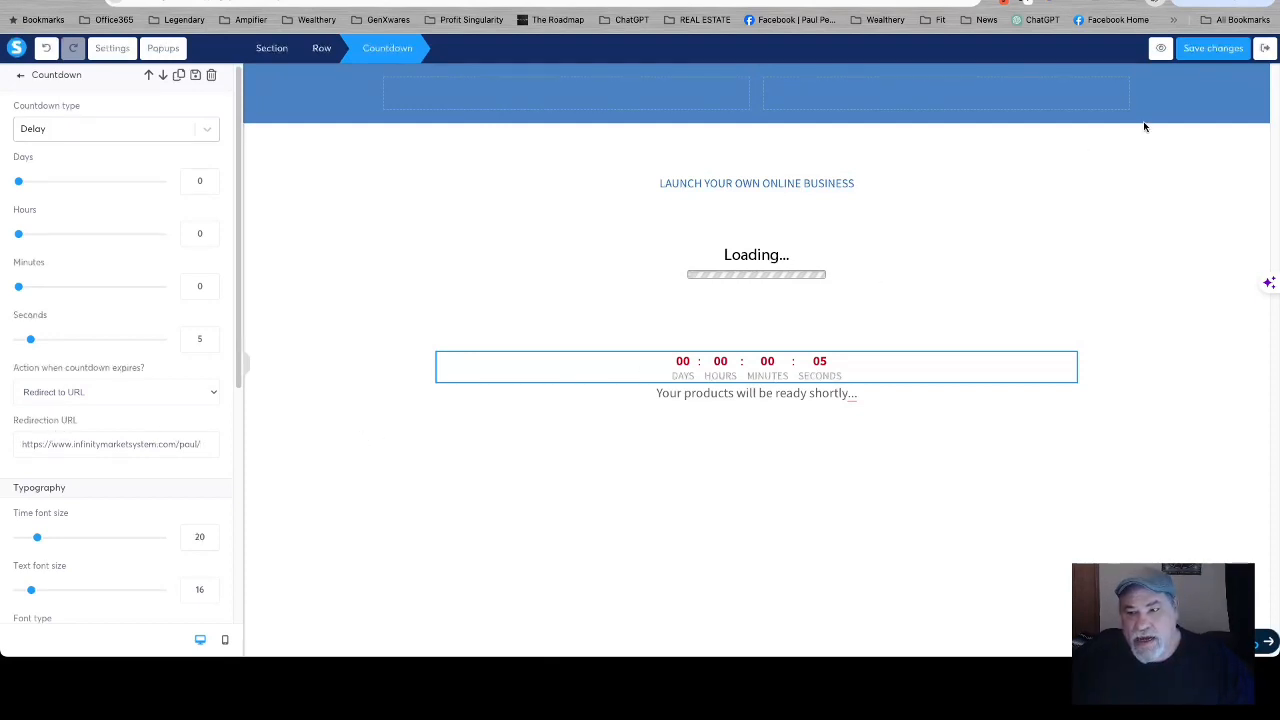
pyautogui.click(1213, 48)
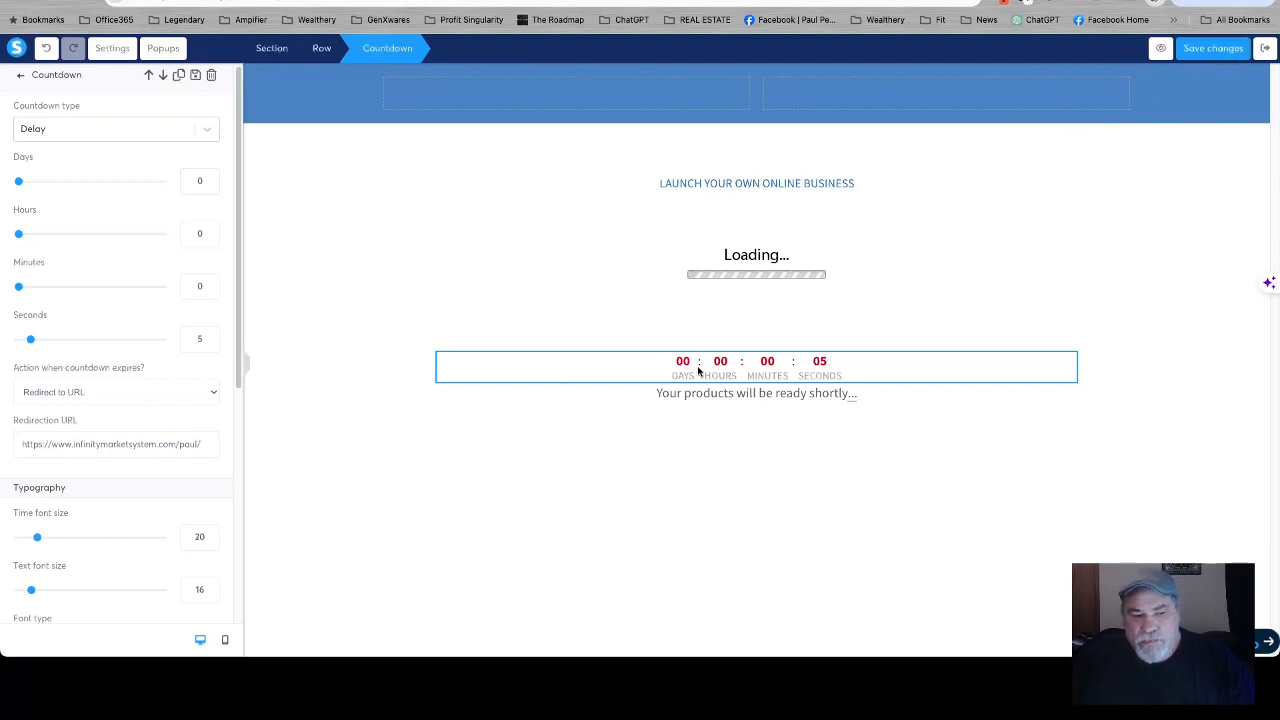
pyautogui.click(922, 316)
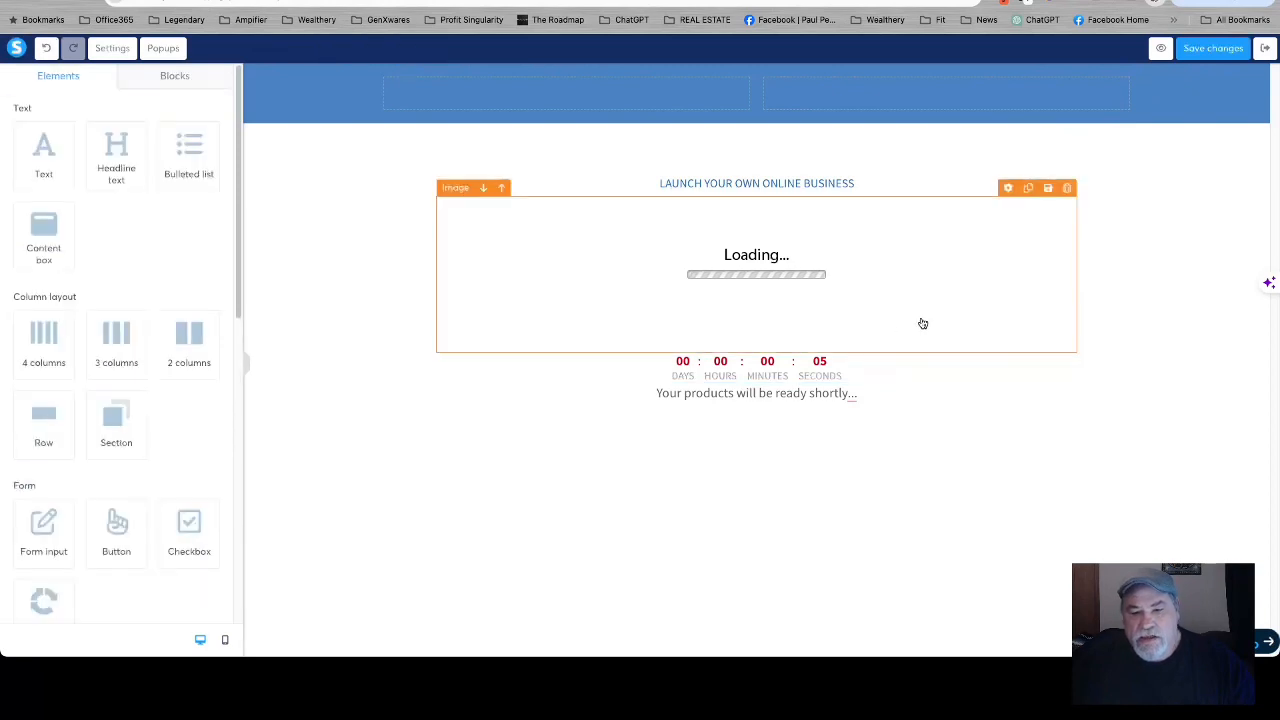
pyautogui.click(834, 368)
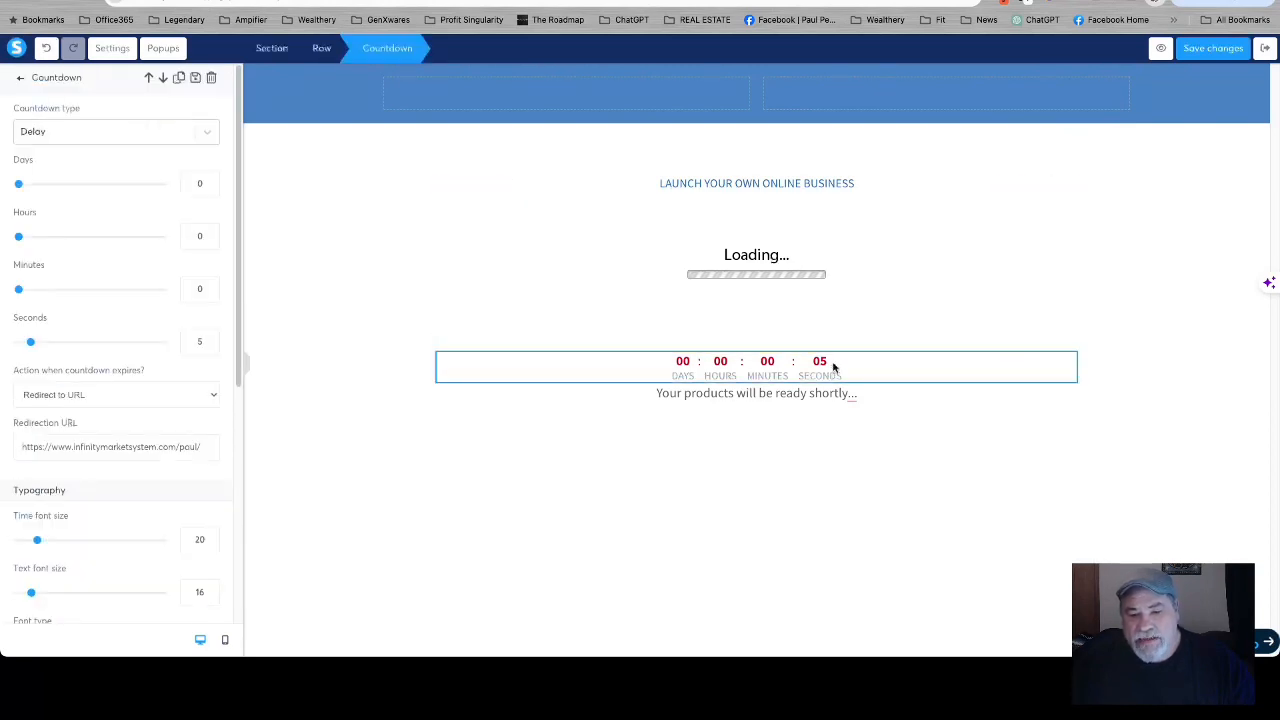
pyautogui.click(955, 315)
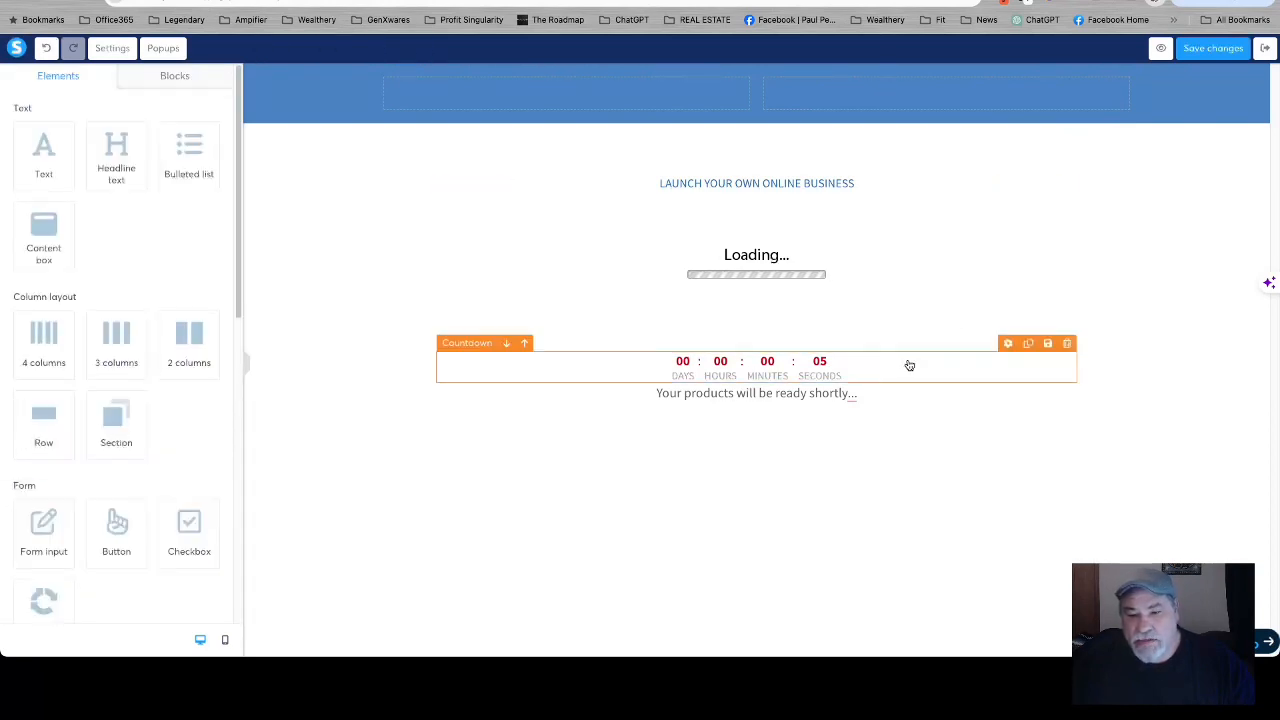
pyautogui.click(1012, 348)
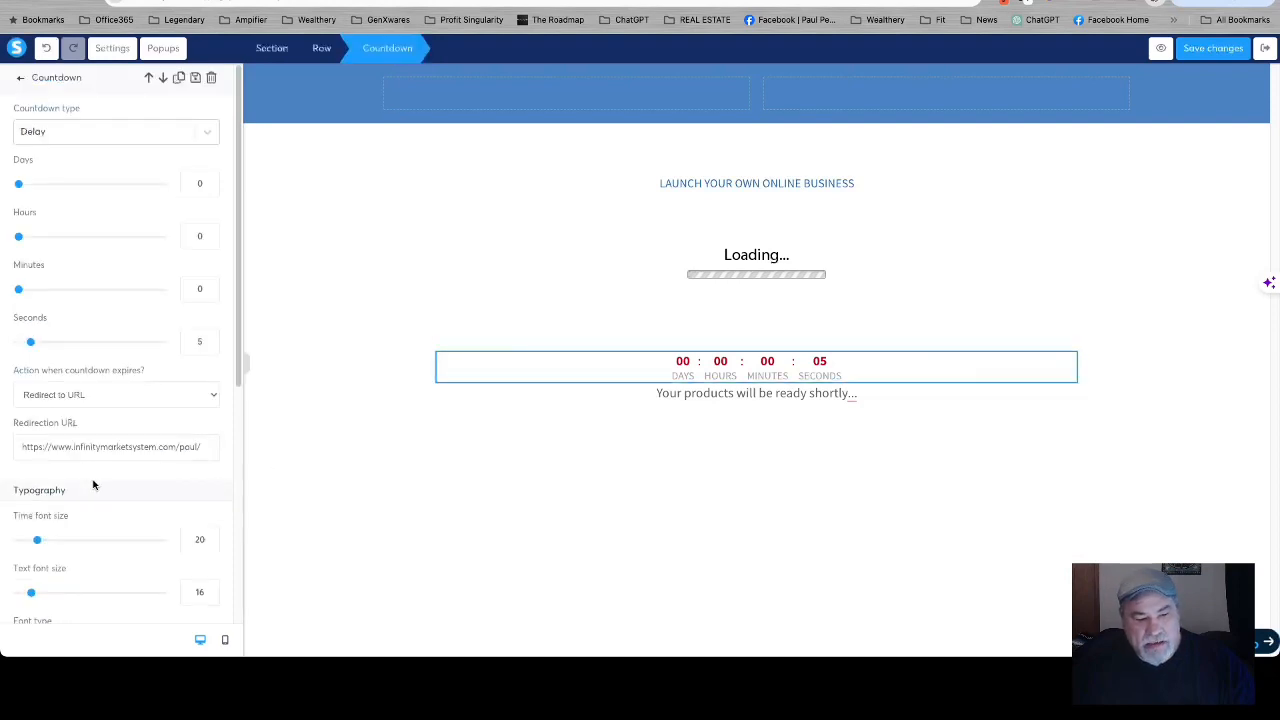
# Set the countdown's Time color and Label color to white (FFFFFF)
pyautogui.scroll(-4, 93, 485)
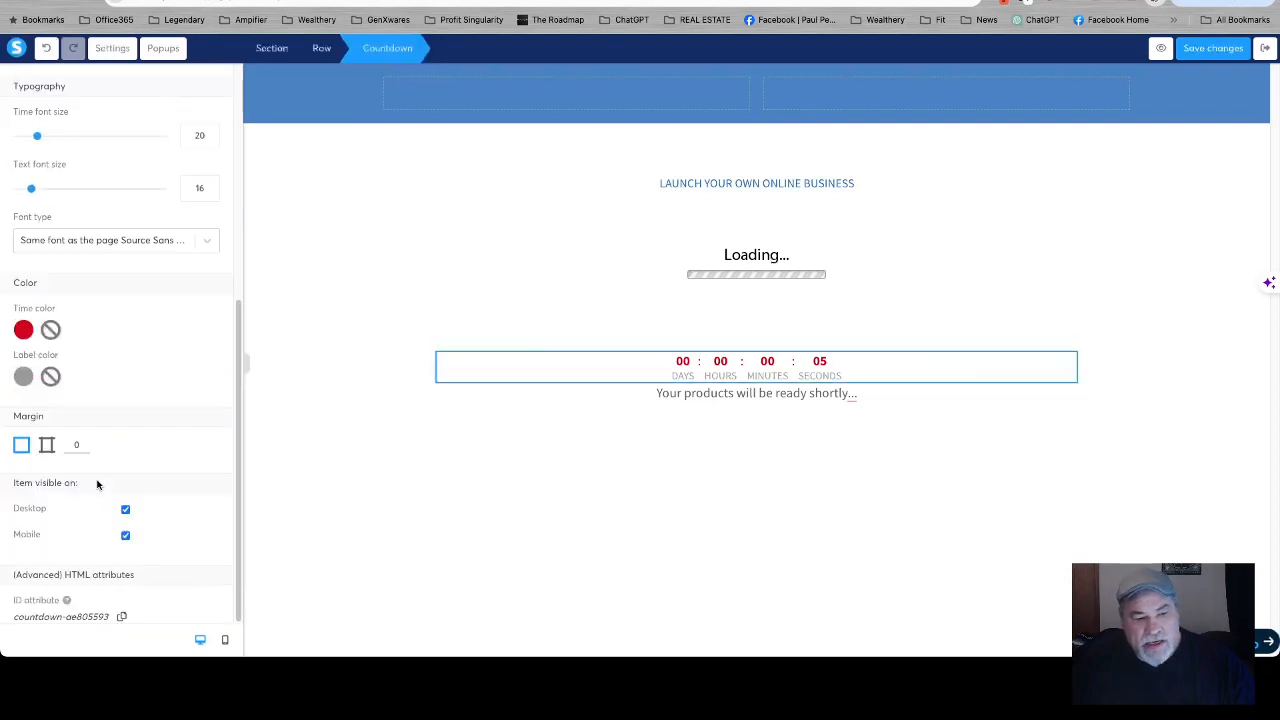
pyautogui.click(24, 328)
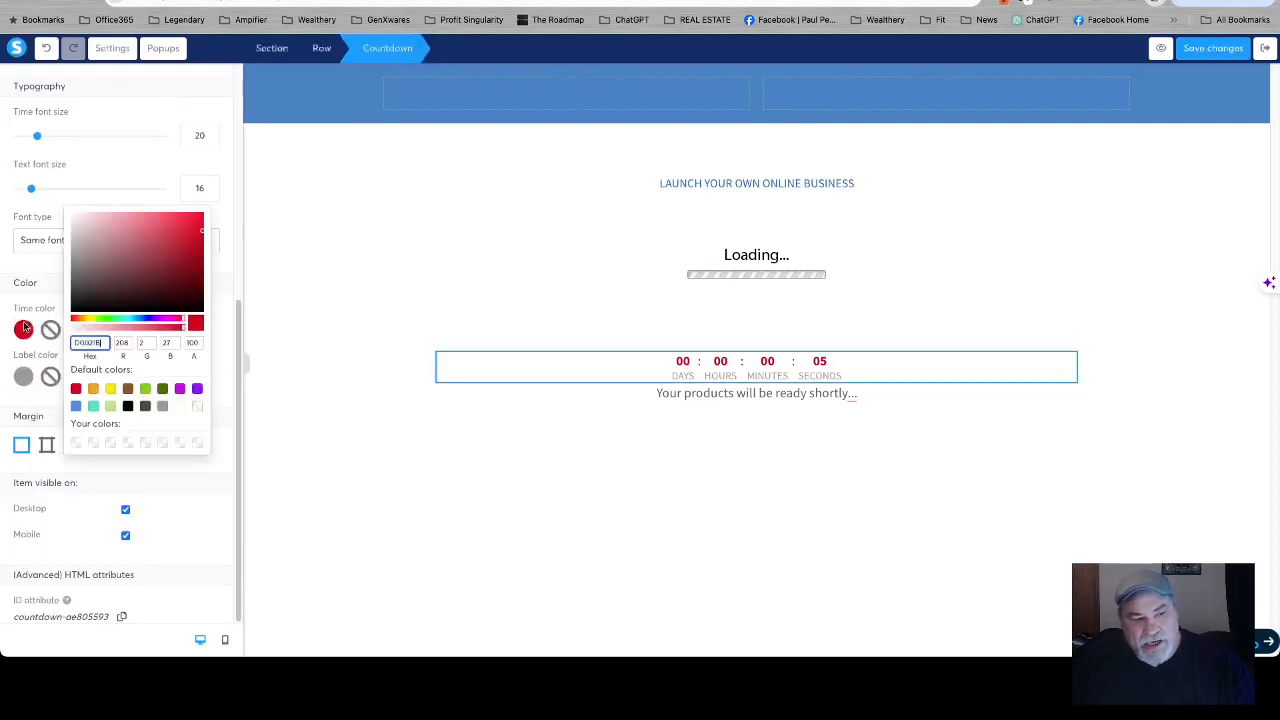
pyautogui.click(180, 406)
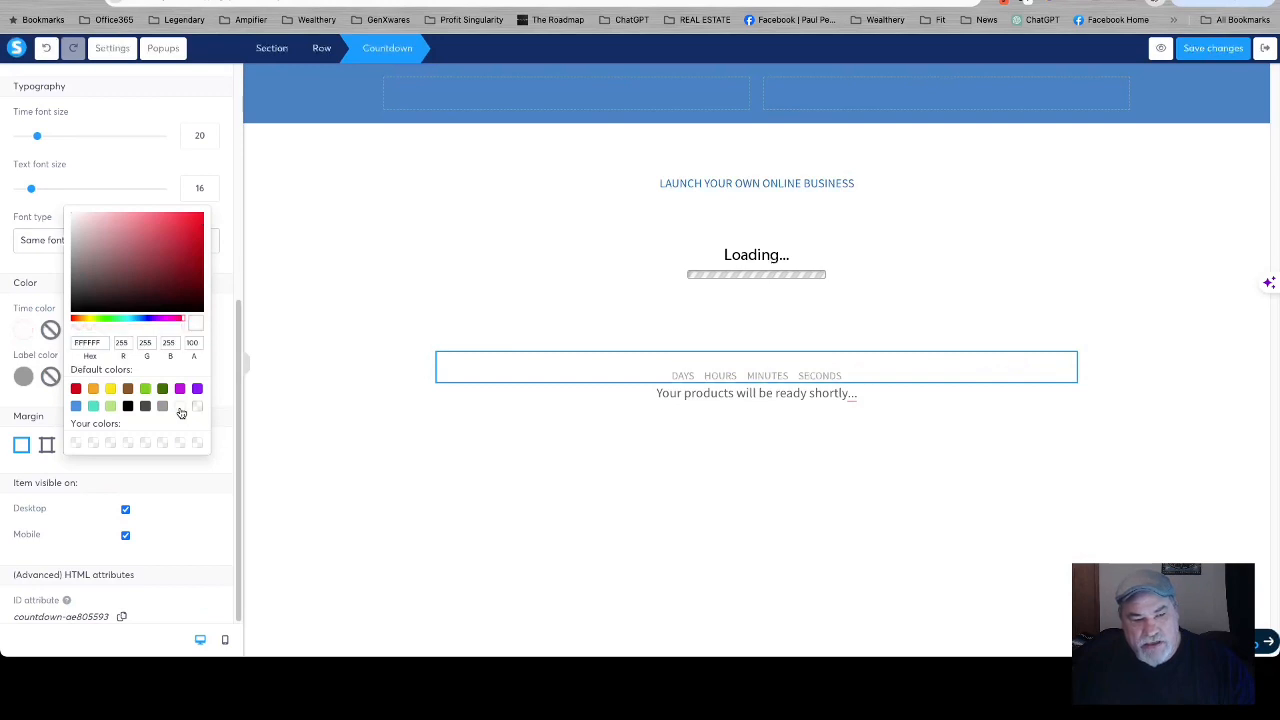
pyautogui.click(26, 381)
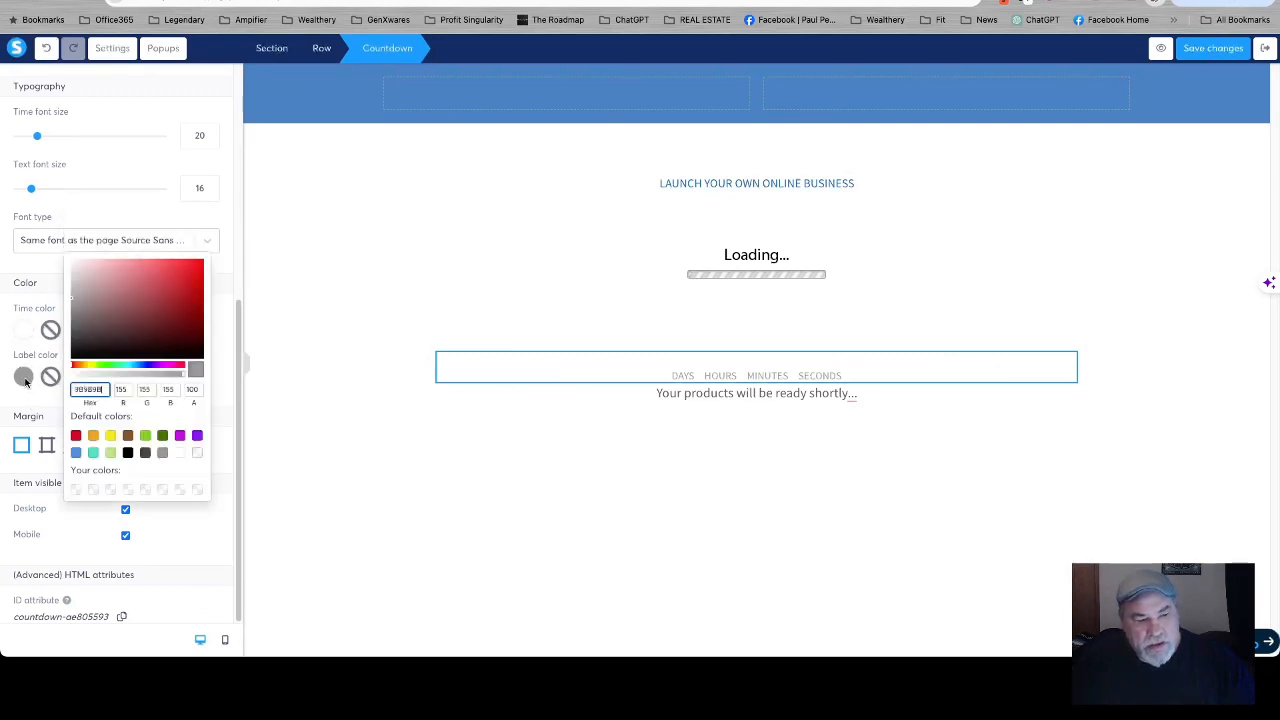
pyautogui.click(178, 455)
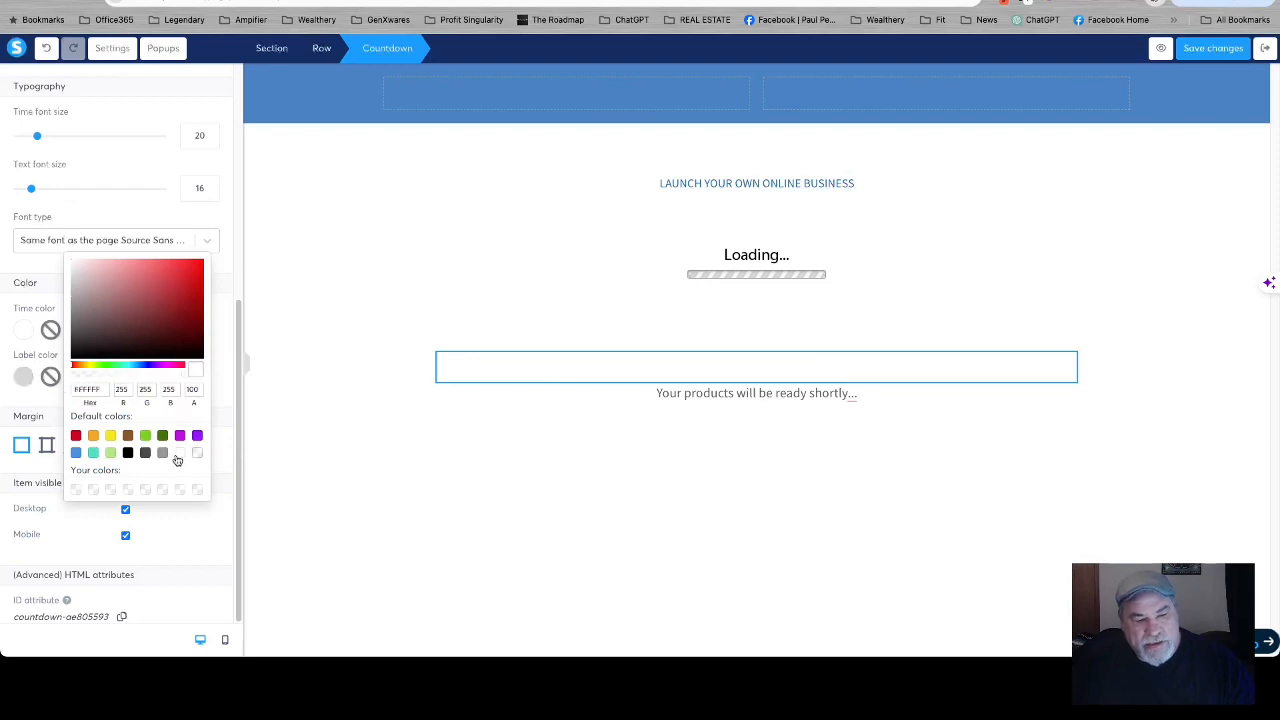
pyautogui.click(725, 490)
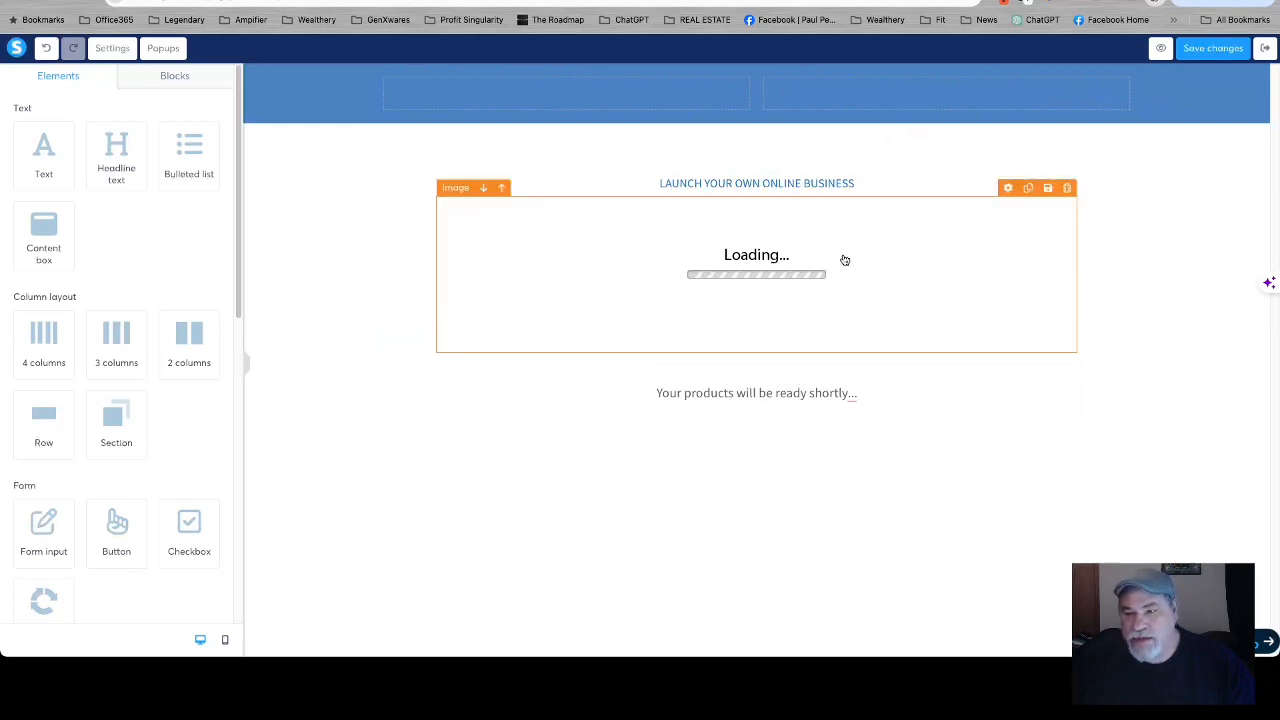
# Save the page, then make the countdown's Time and Label colours white in mobile view
pyautogui.click(1227, 49)
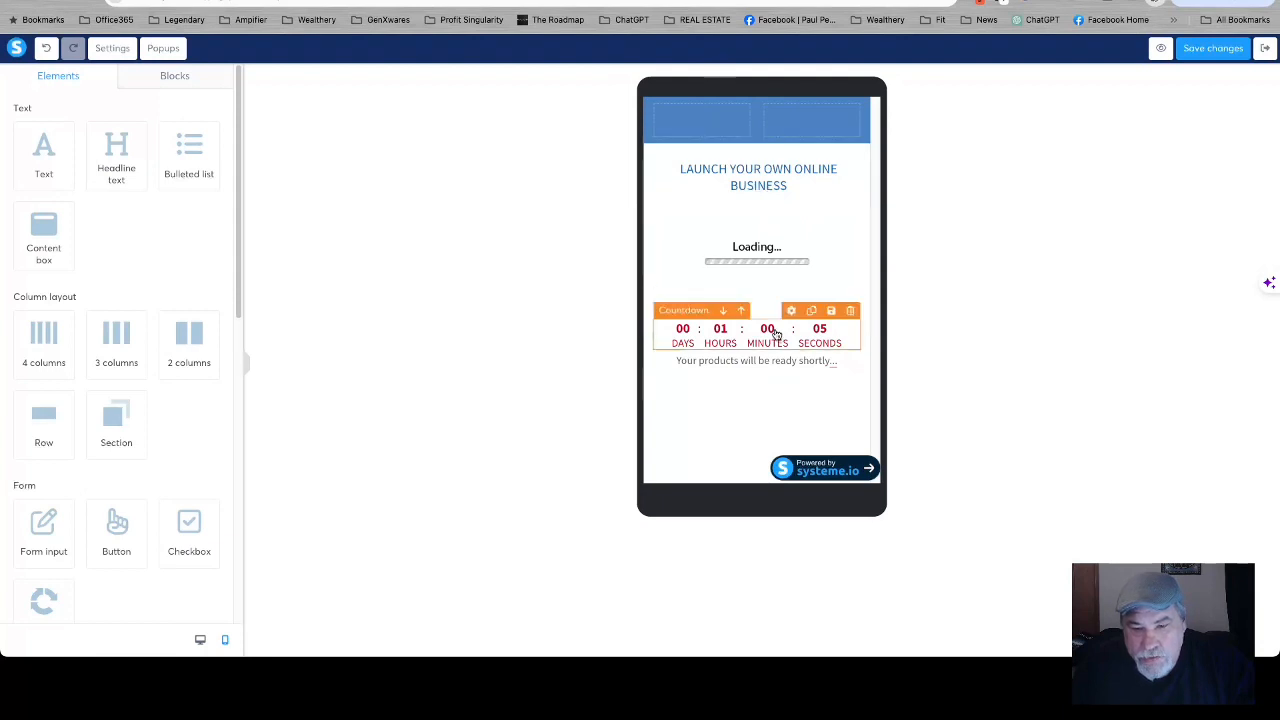
pyautogui.click(202, 640)
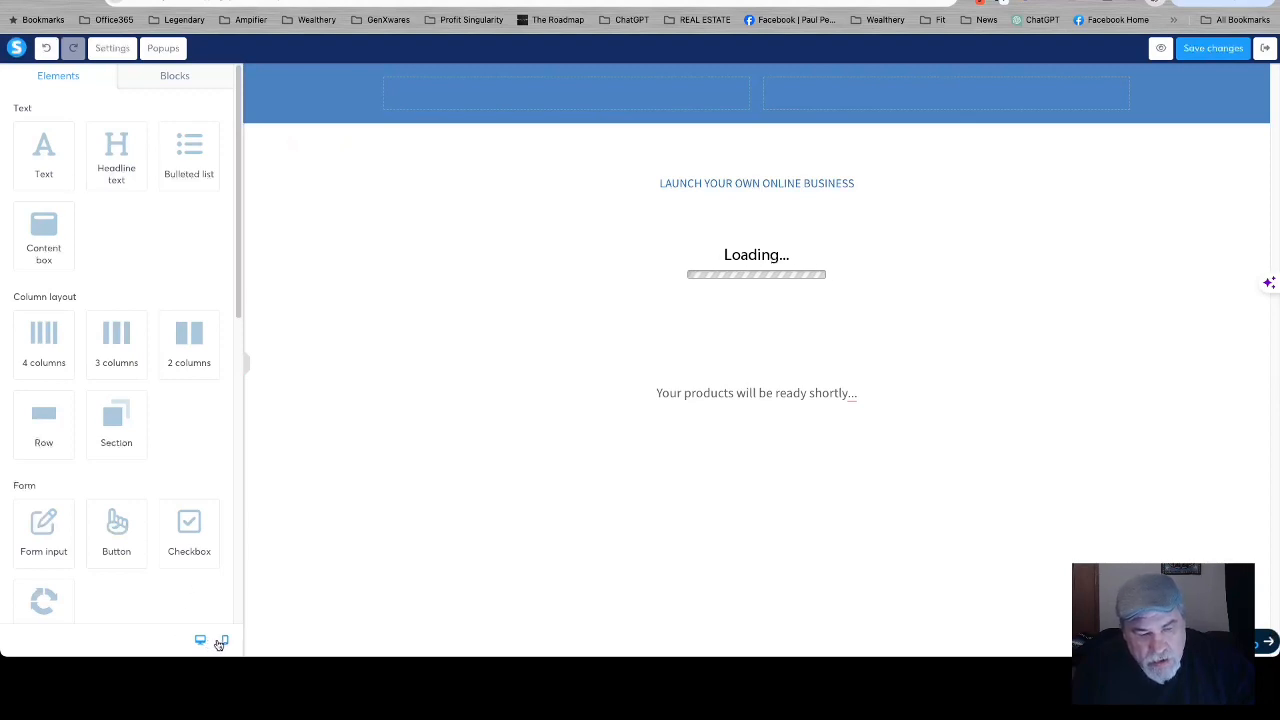
pyautogui.click(224, 641)
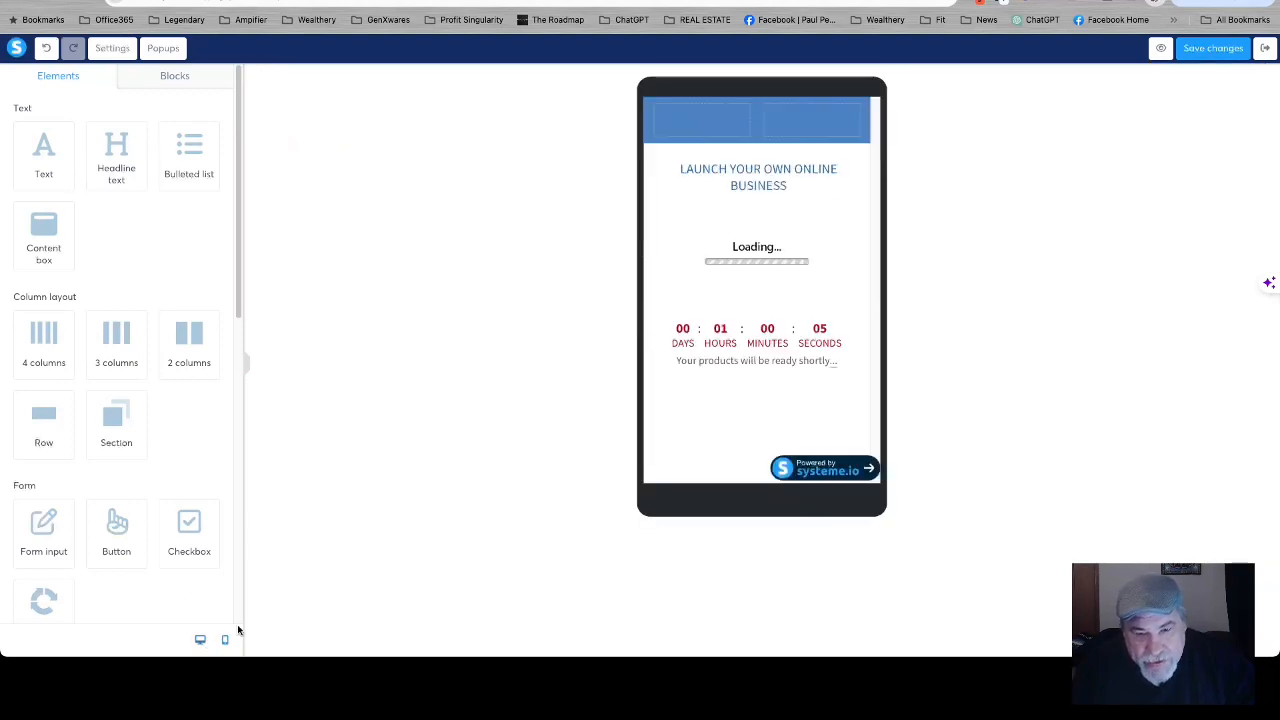
pyautogui.click(799, 332)
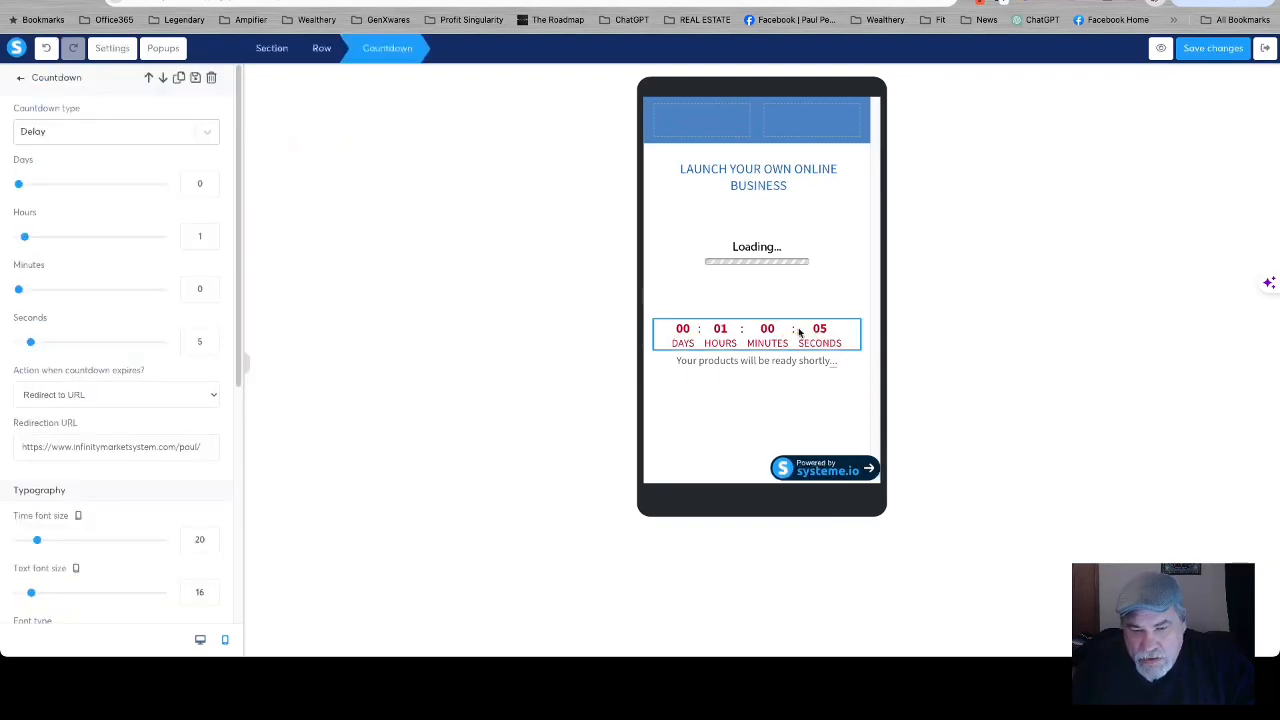
pyautogui.scroll(-5, 88, 300)
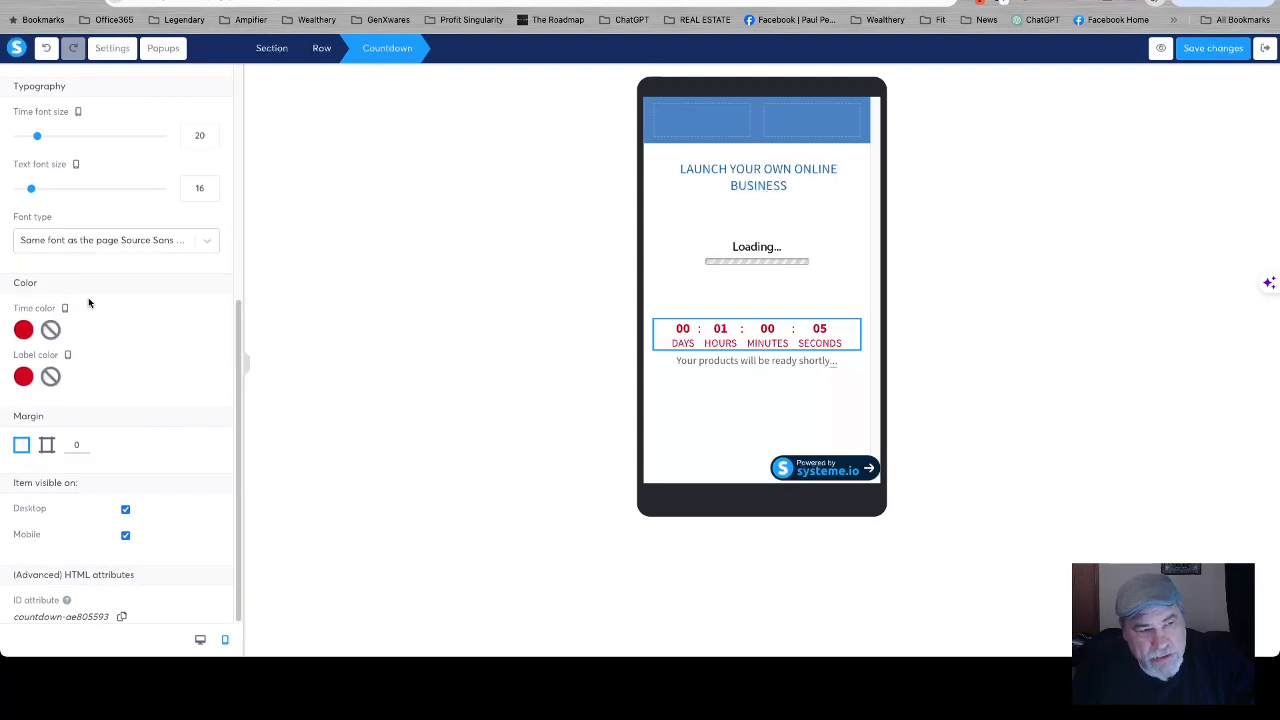
pyautogui.scroll(2, 88, 297)
pyautogui.scroll(-2, 88, 296)
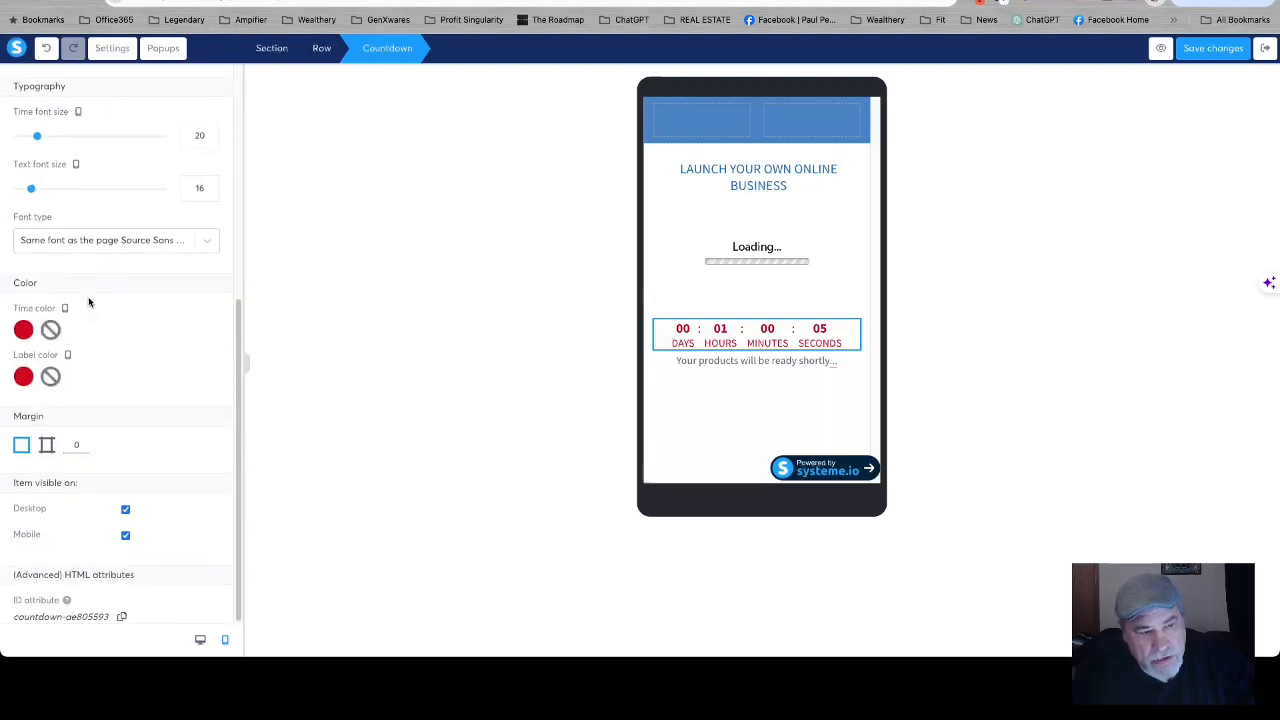
pyautogui.click(24, 331)
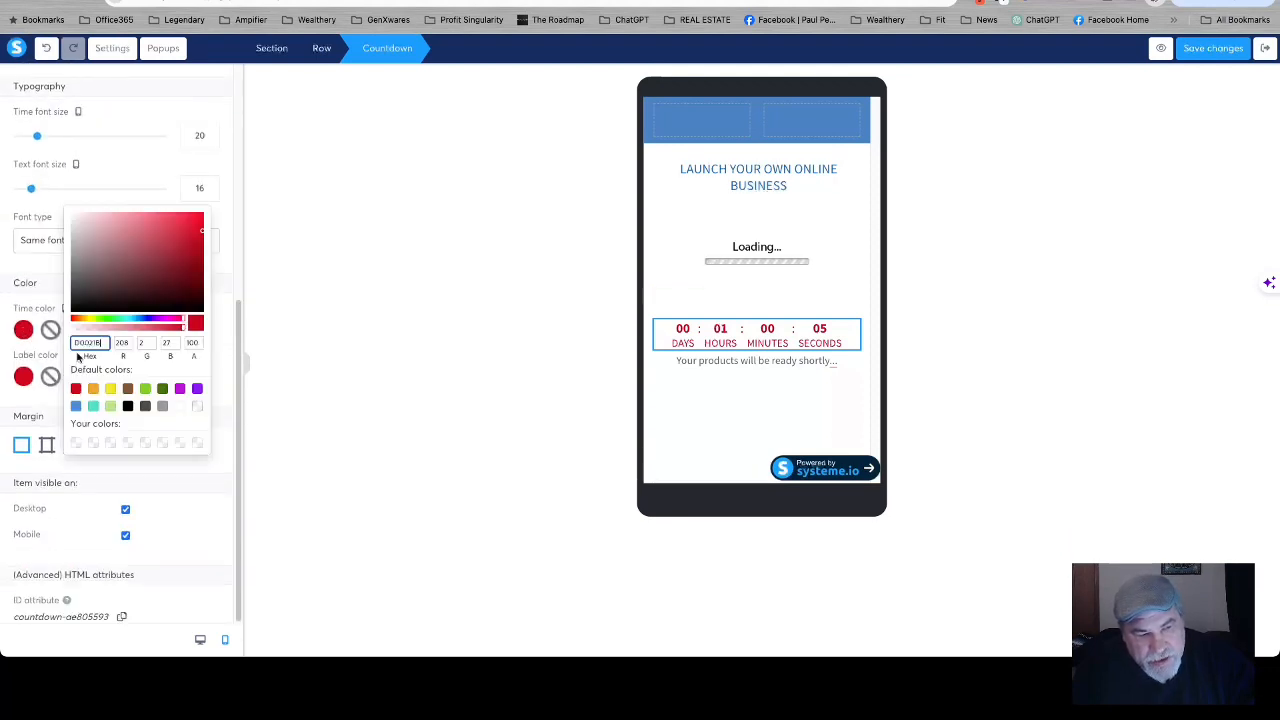
pyautogui.click(181, 406)
pyautogui.click(27, 376)
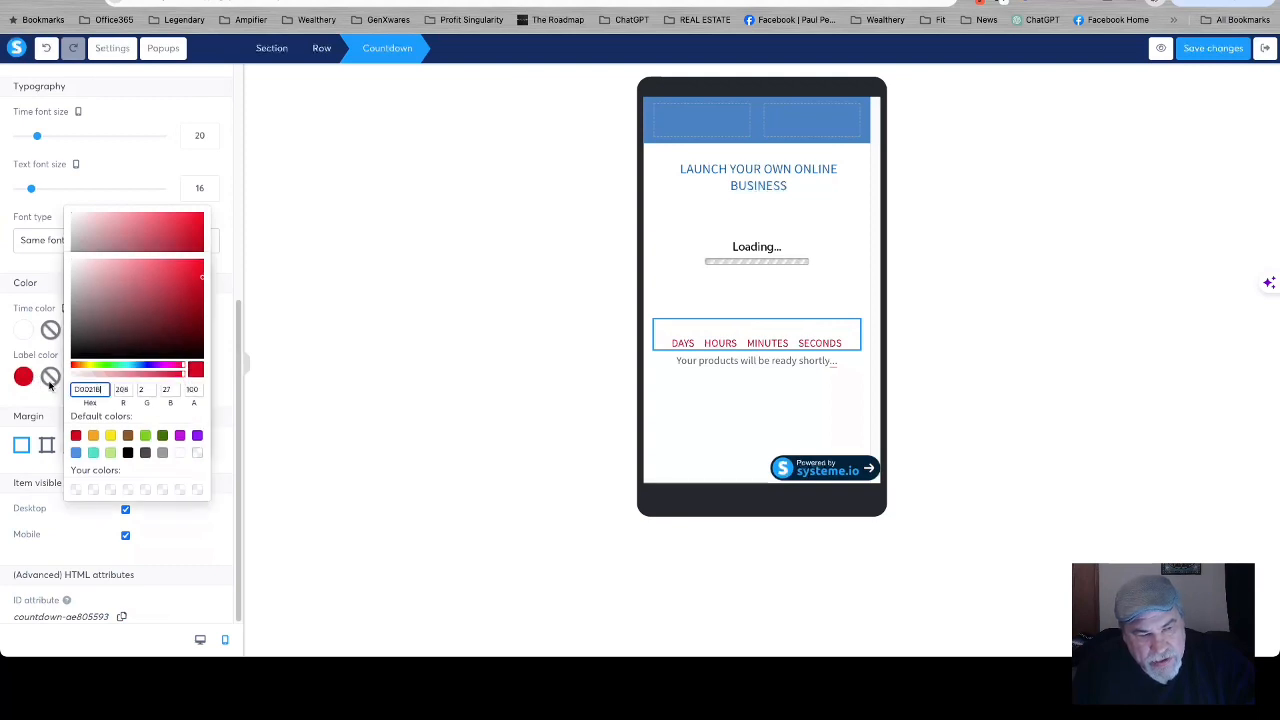
pyautogui.click(181, 452)
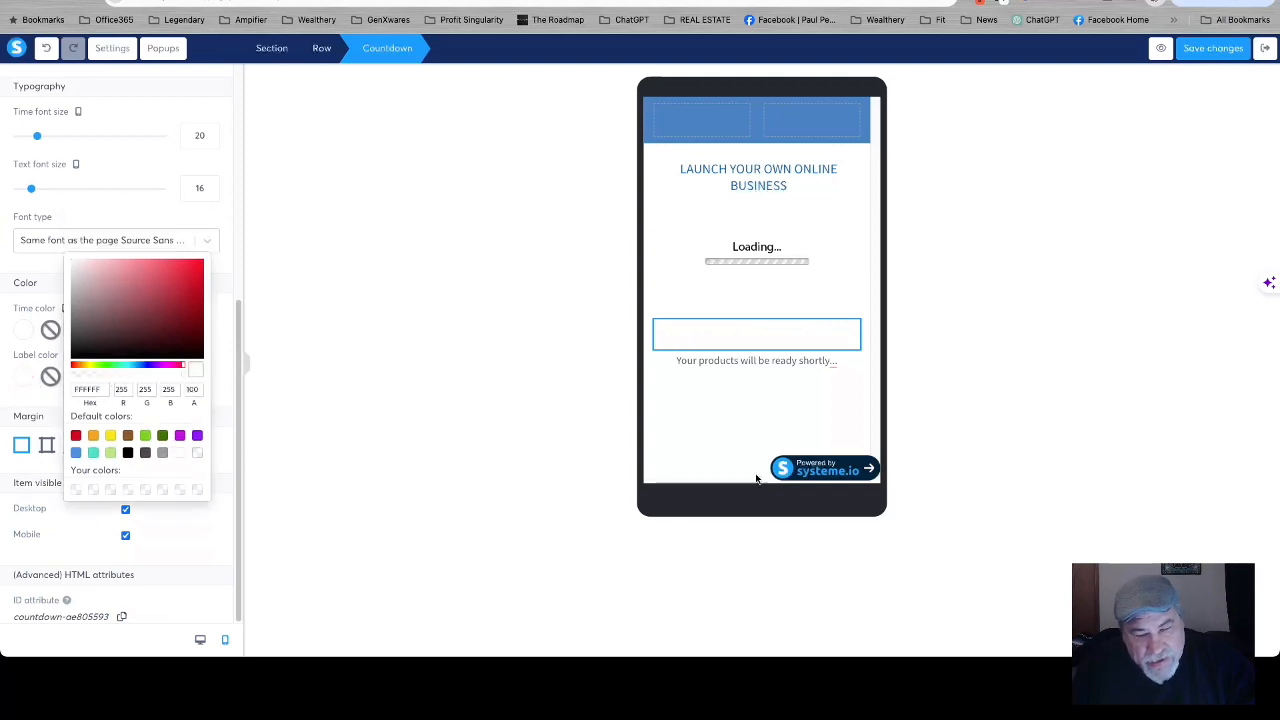
pyautogui.click(1086, 439)
# Save the page, switch back to desktop view and exit the page editor
pyautogui.click(1210, 50)
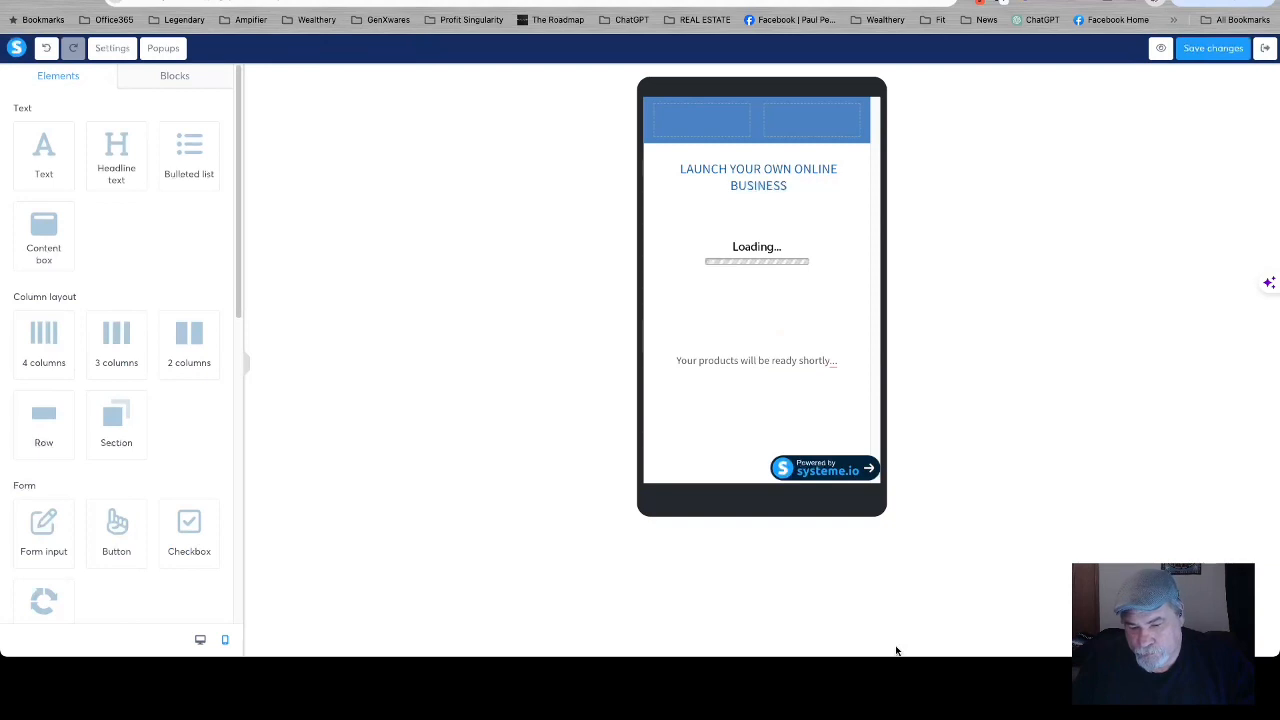
pyautogui.click(200, 639)
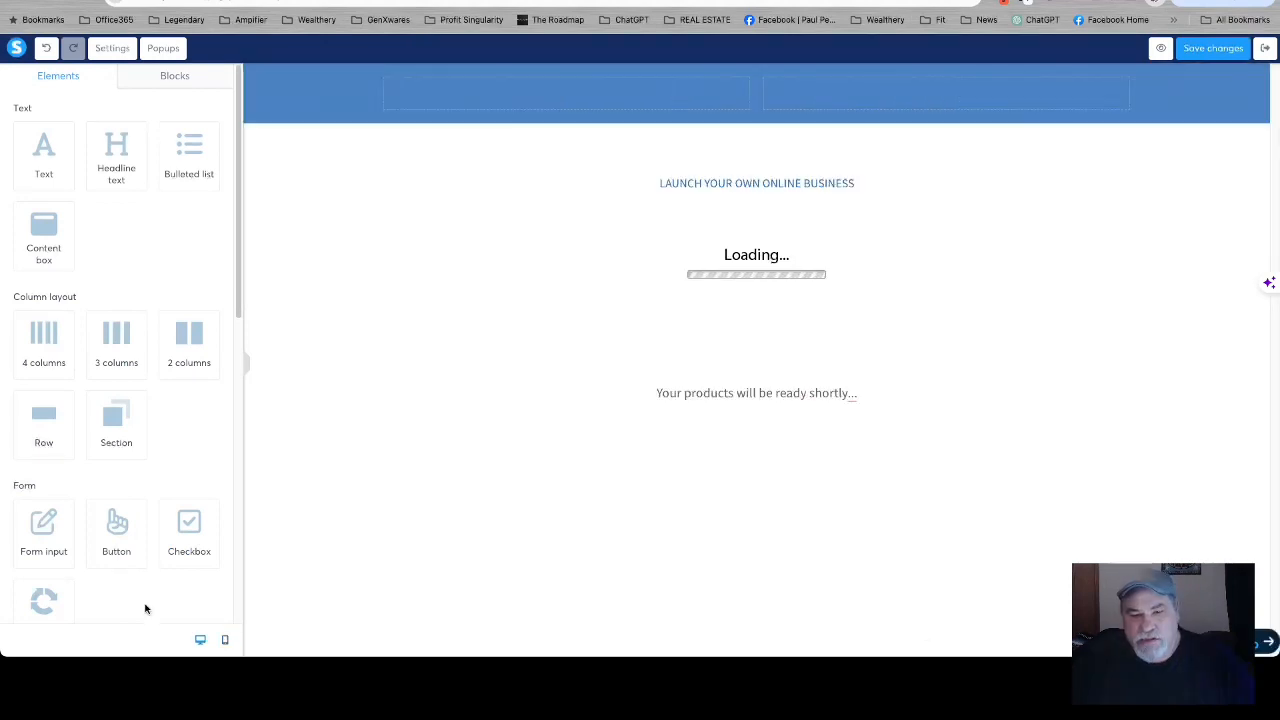
pyautogui.click(1266, 48)
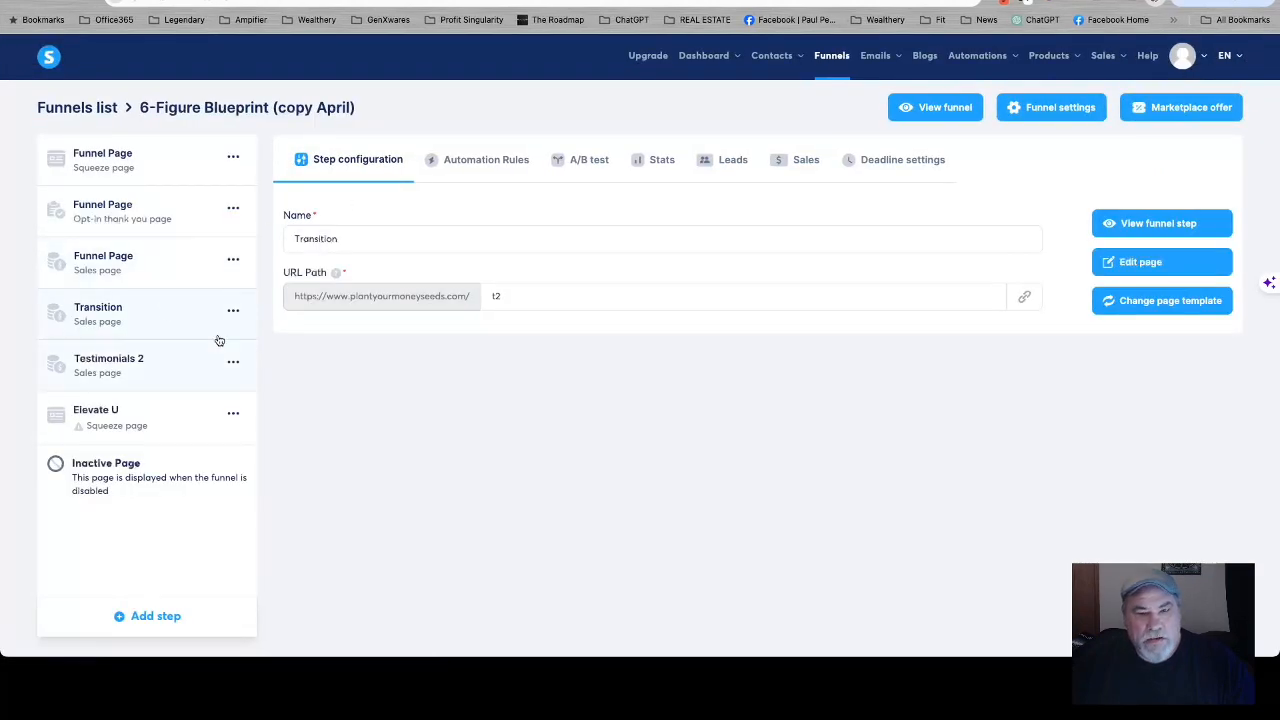
# Copy the Transition step's t2 page URL and start a new Chrome tab for testing
pyautogui.moveTo(876, 55)
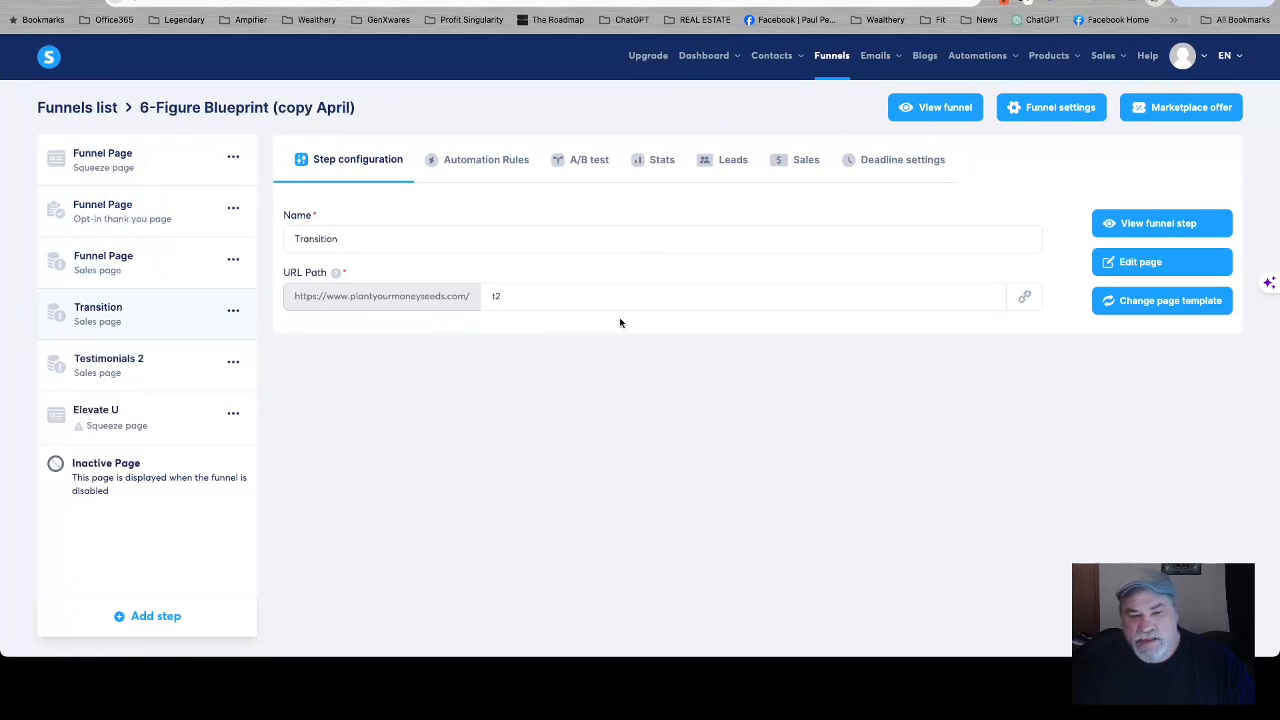
pyautogui.click(1024, 296)
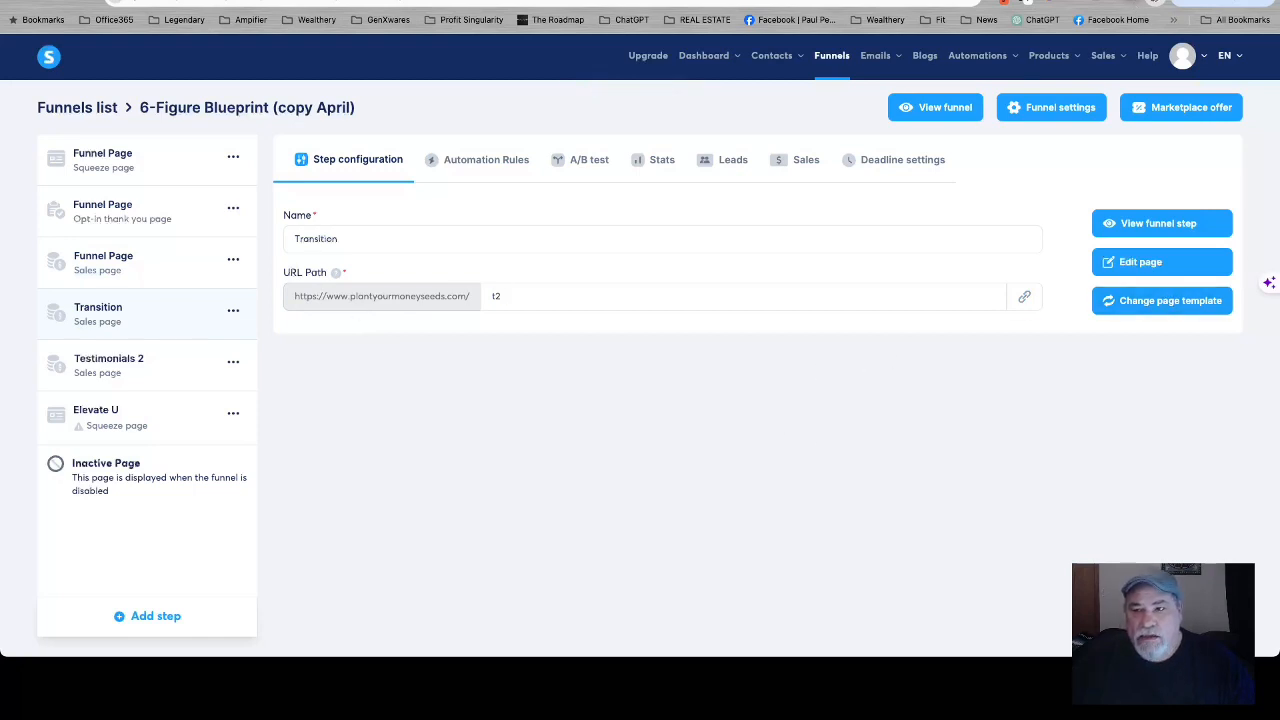
pyautogui.press('super+t')
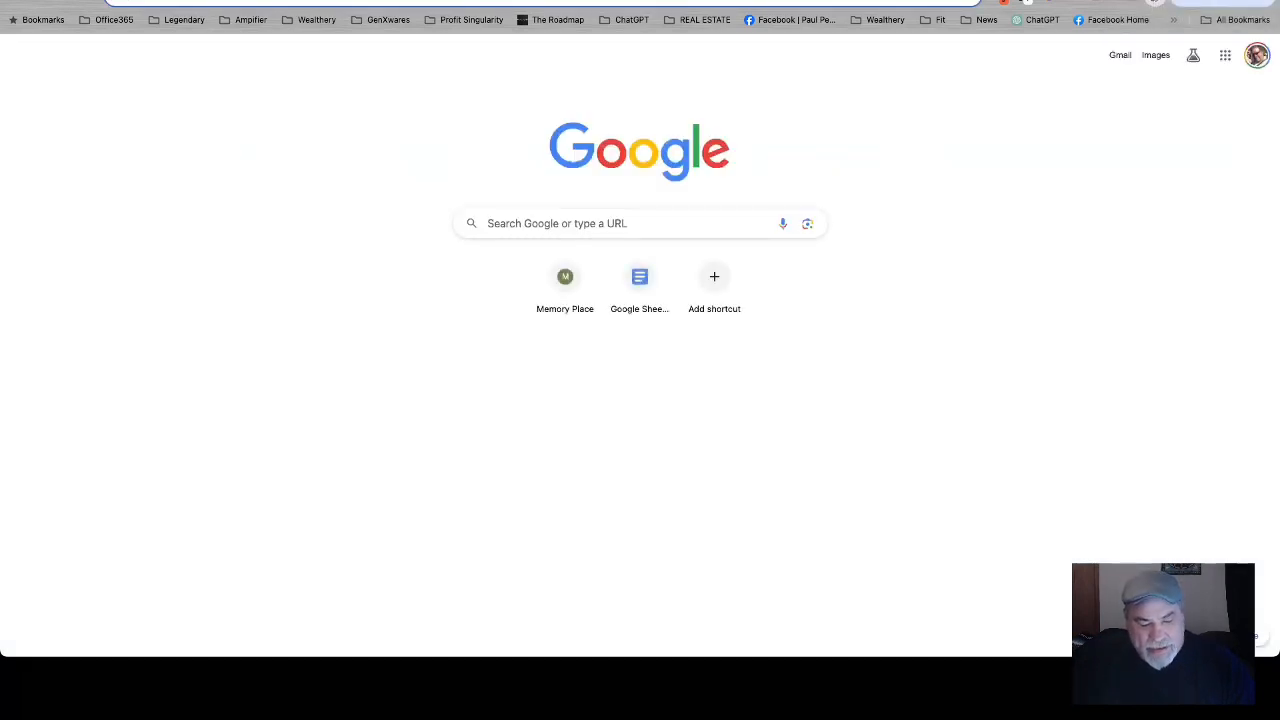
# Load plantyourmoneyseeds.com/t2, verify it lands on the Infinity sales page, then return to systeme.io
pyautogui.press('super+v')
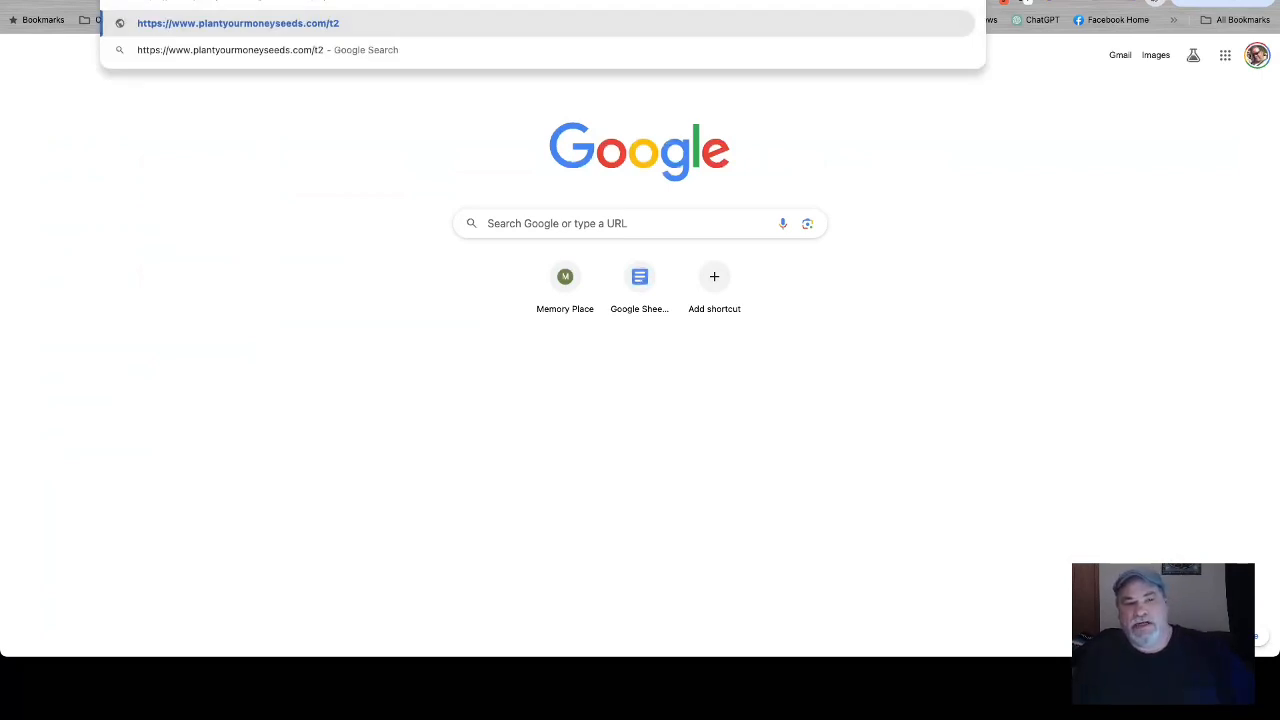
pyautogui.press('Return')
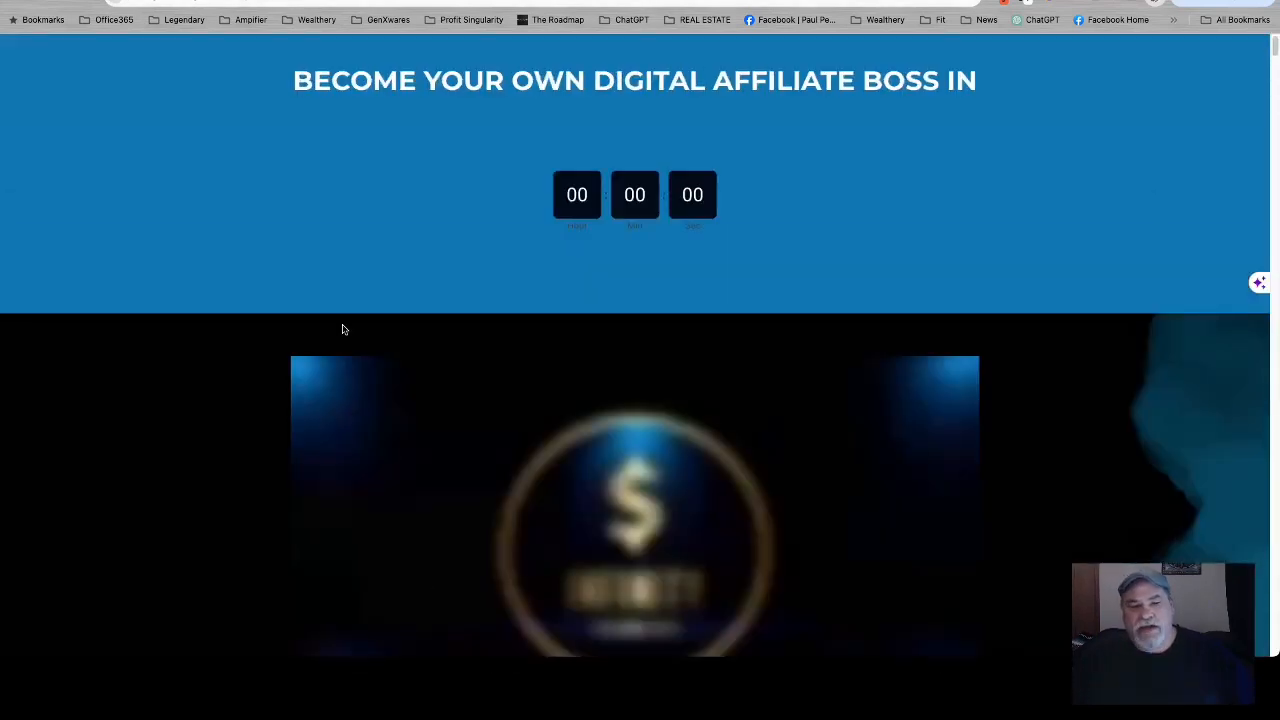
pyautogui.scroll(-15, 603, 268)
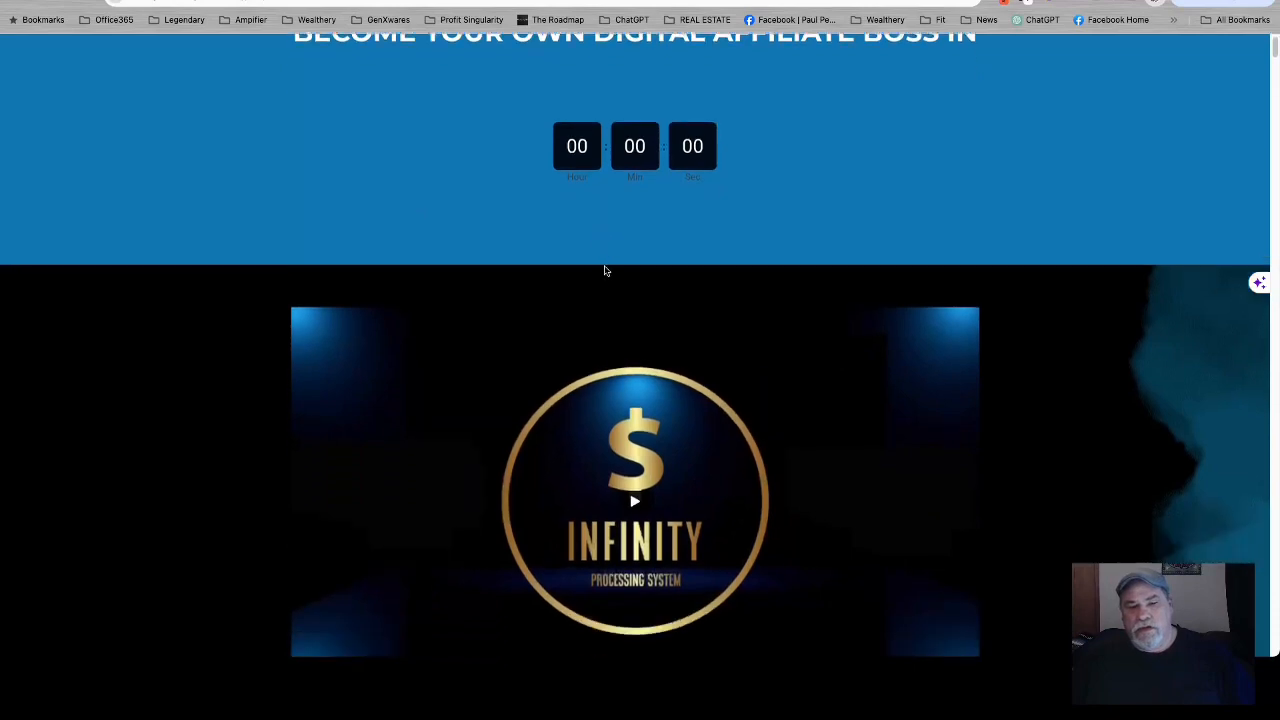
pyautogui.scroll(-20, 604, 266)
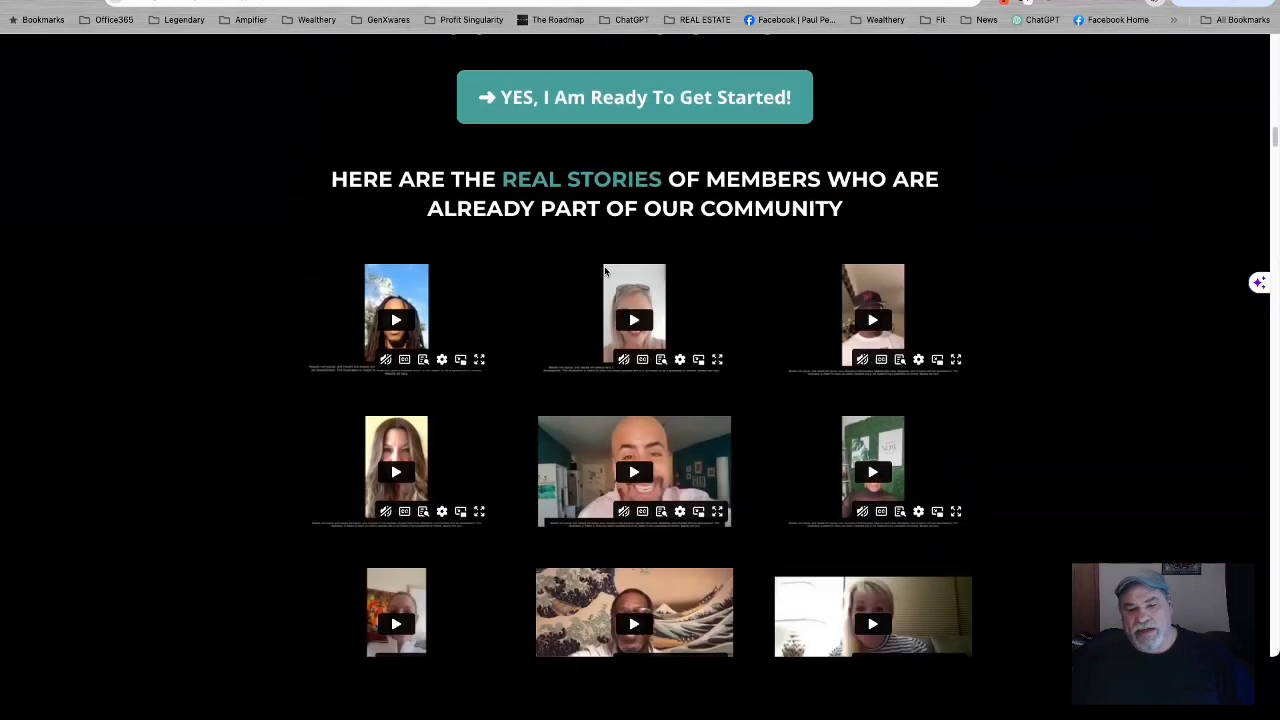
pyautogui.scroll(-20, 603, 274)
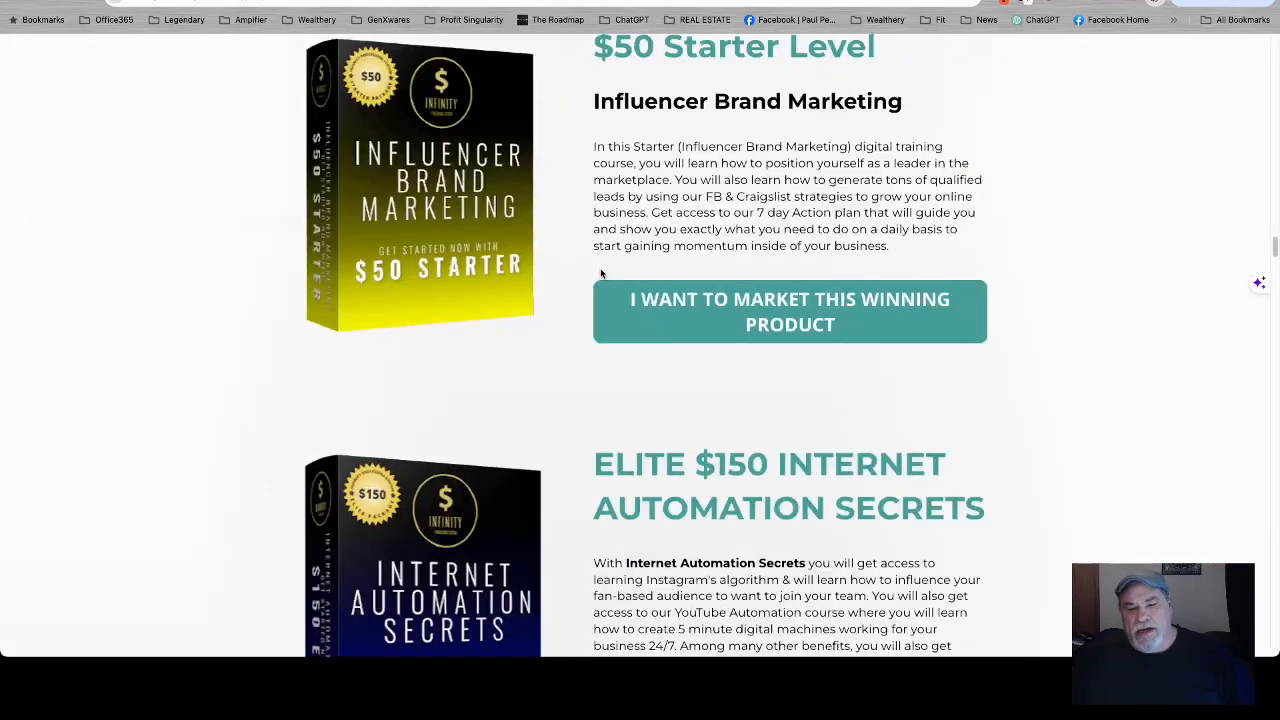
pyautogui.scroll(-10, 598, 276)
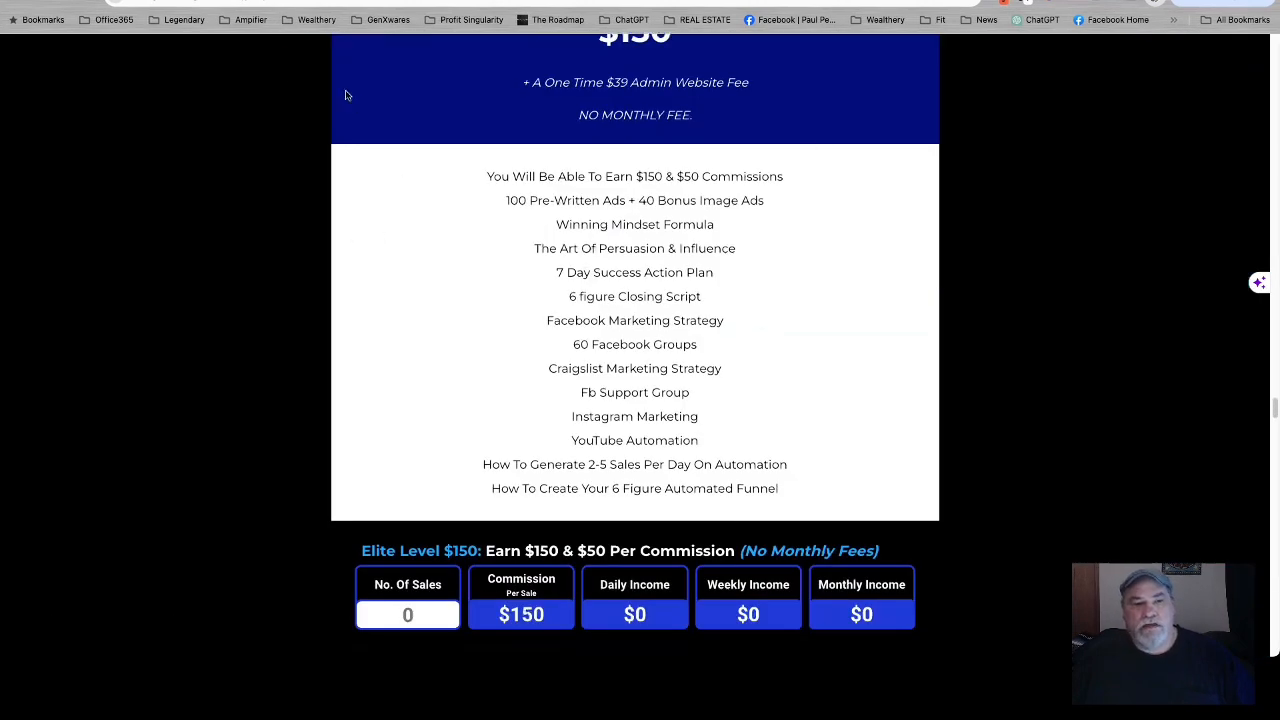
pyautogui.click(400, 1)
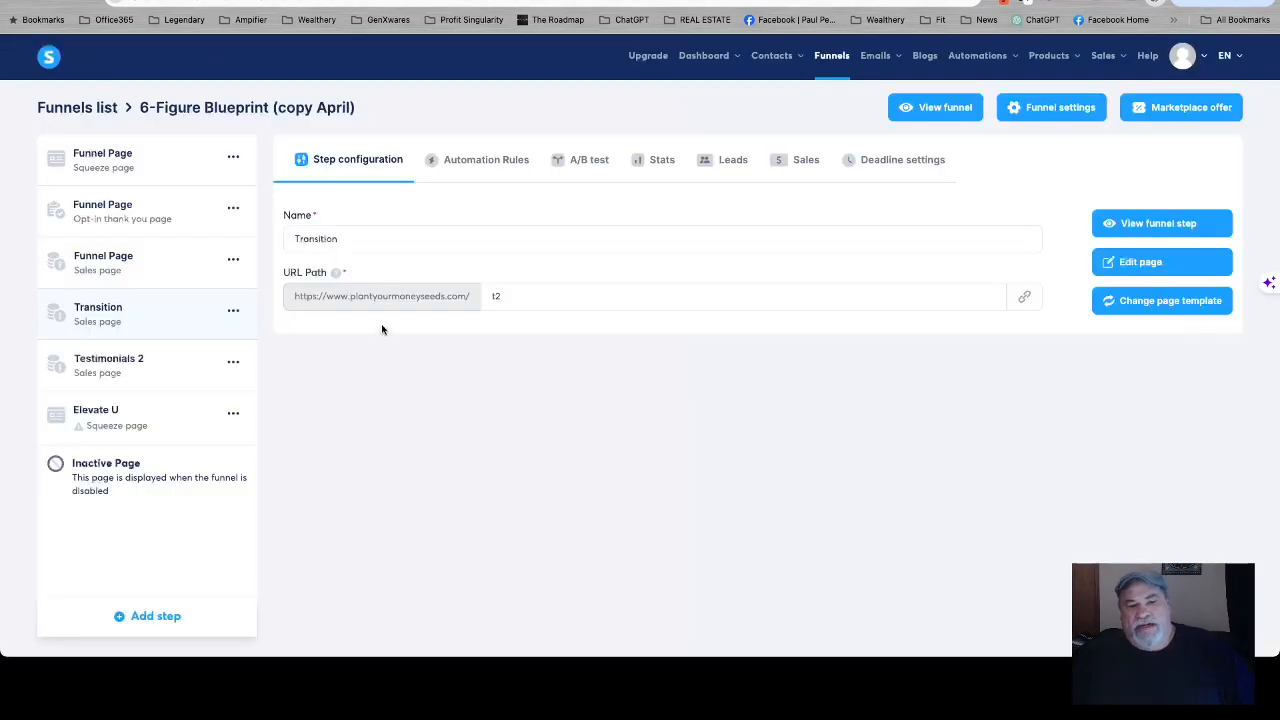